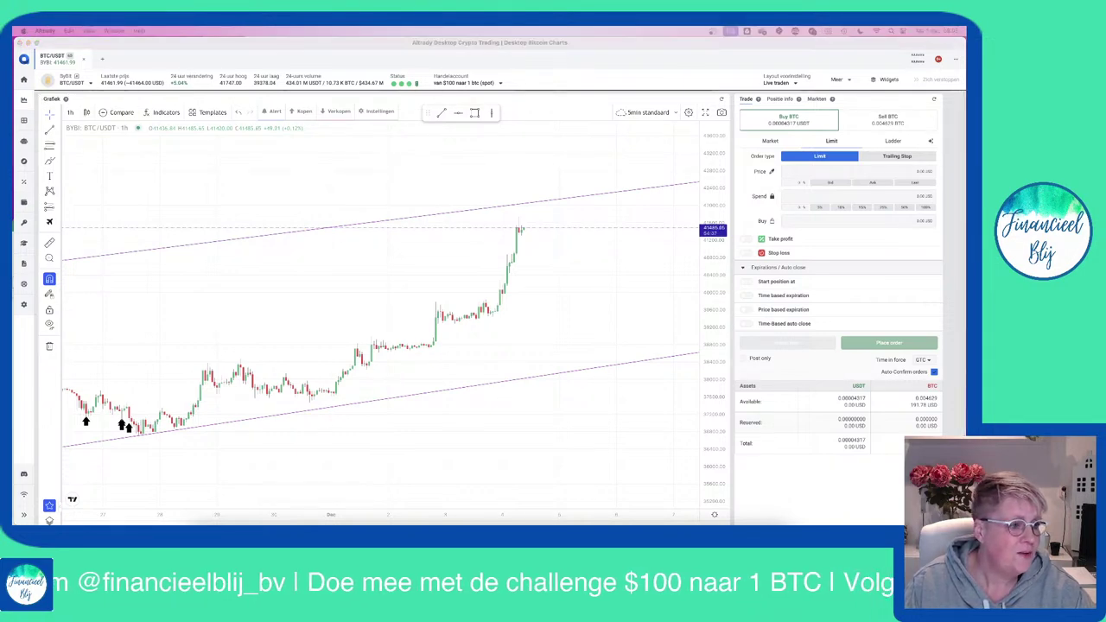
# Step: Switch to the Sienscan scanner in Chrome, enlarge its window, and limit the Strategies filter to the long Stoch & BB oversold strategy
pyautogui.click(86, 51)
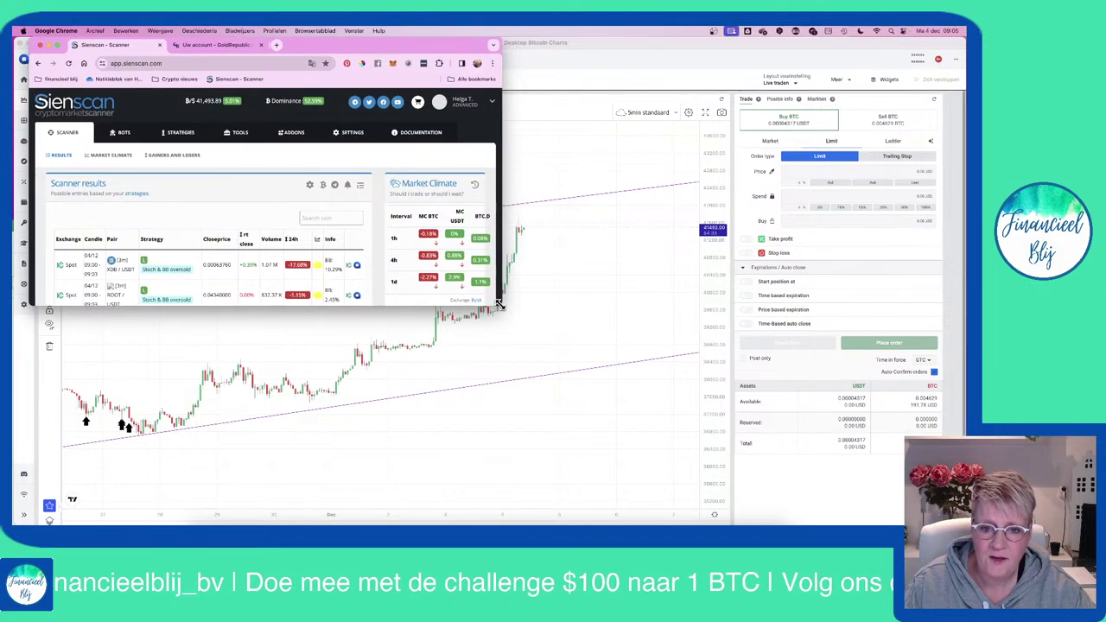
pyautogui.moveTo(500, 304); pyautogui.dragTo(826, 505)
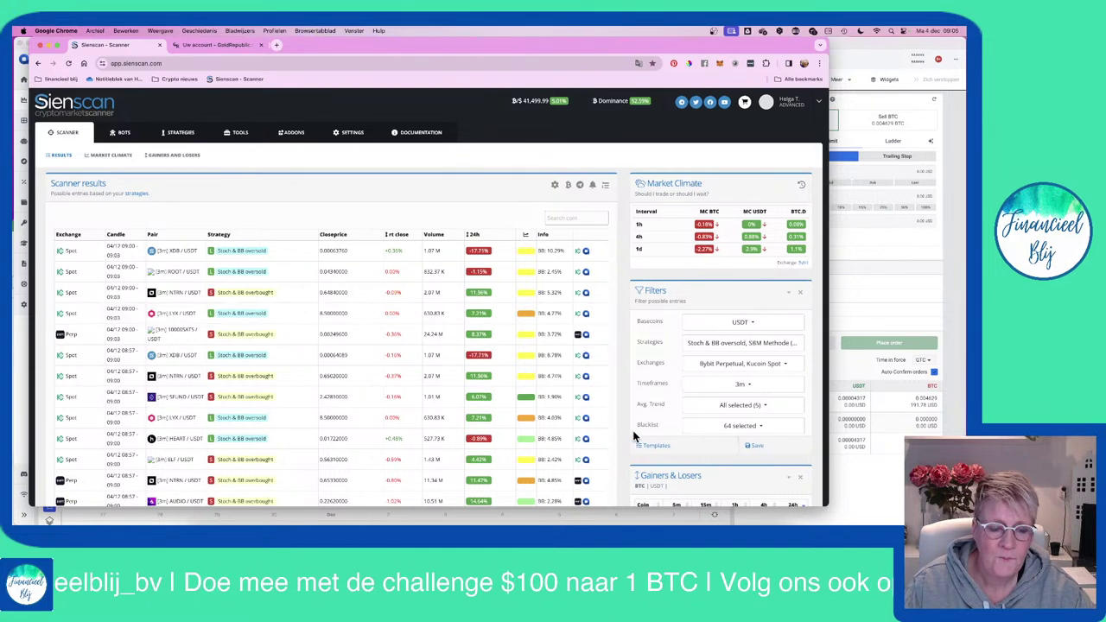
pyautogui.click(747, 344)
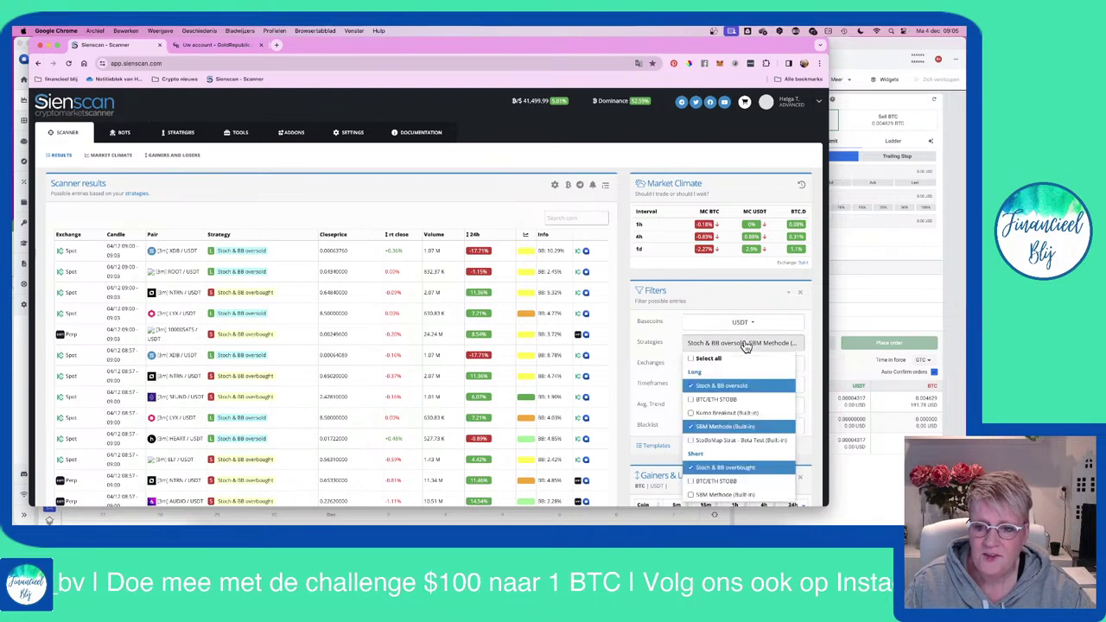
pyautogui.click(691, 469)
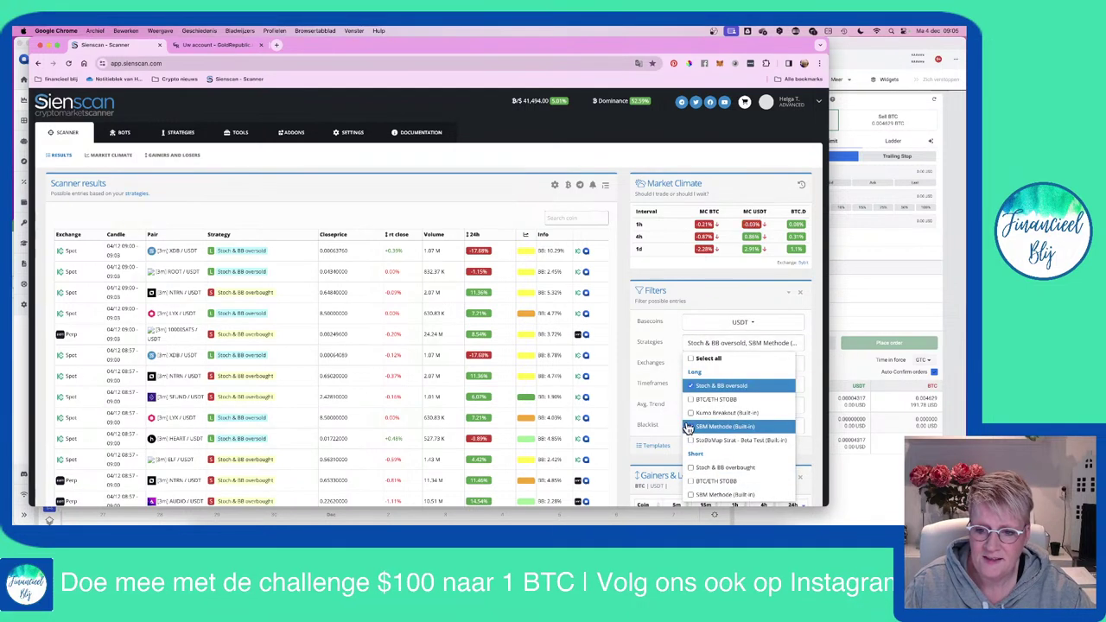
pyautogui.click(692, 428)
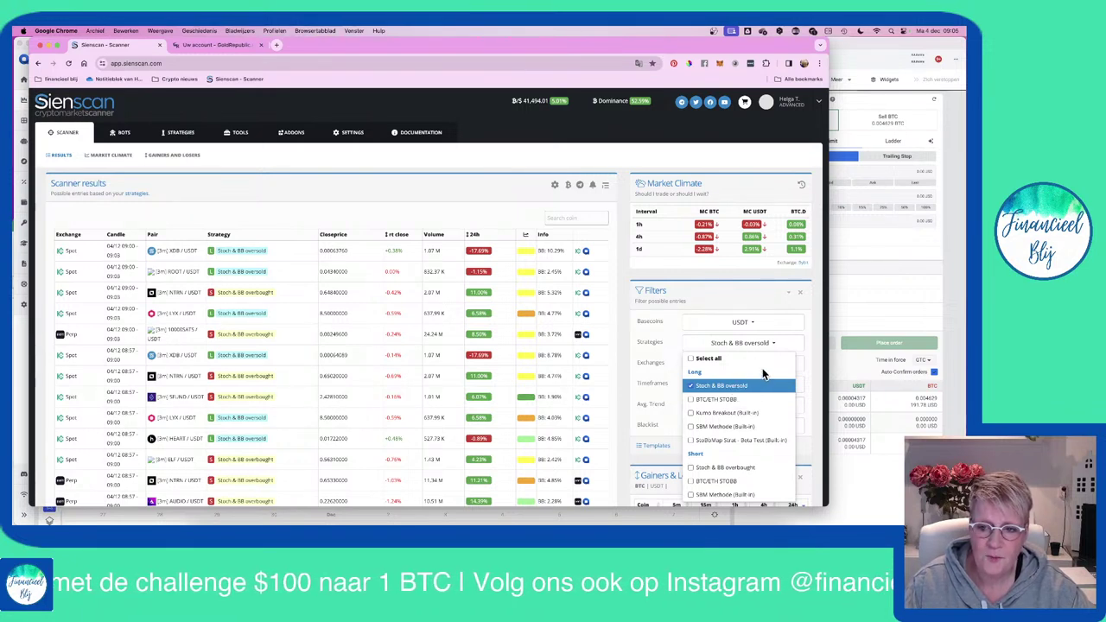
pyautogui.click(803, 343)
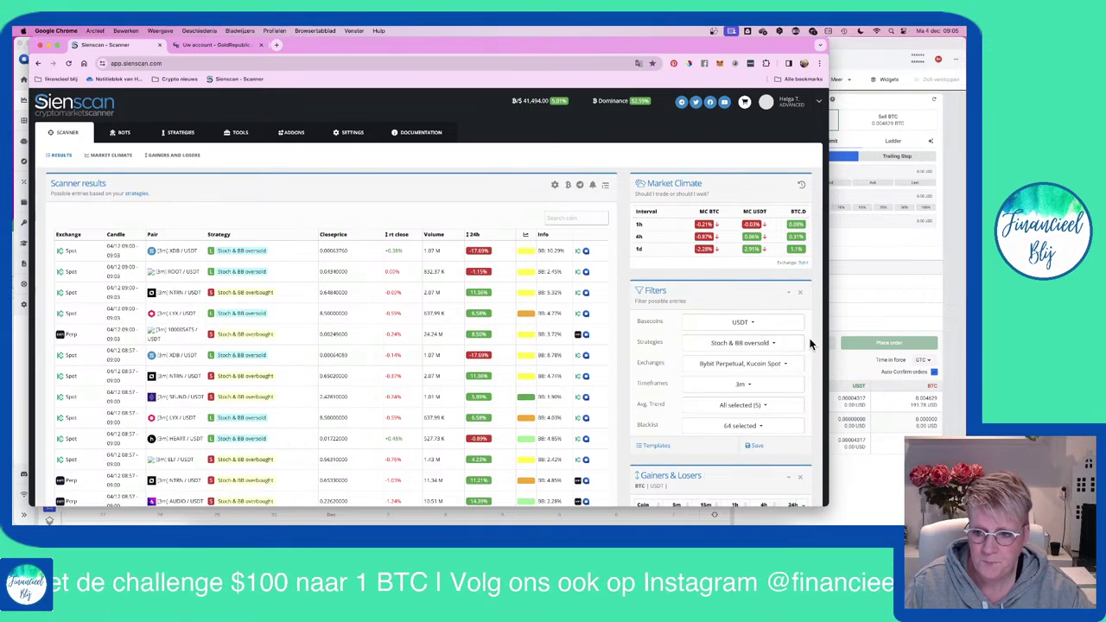
# Step: Remove Bybit Perpetual from the Exchanges filter, leaving only Kucoin Spot selected
pyautogui.click(781, 372)
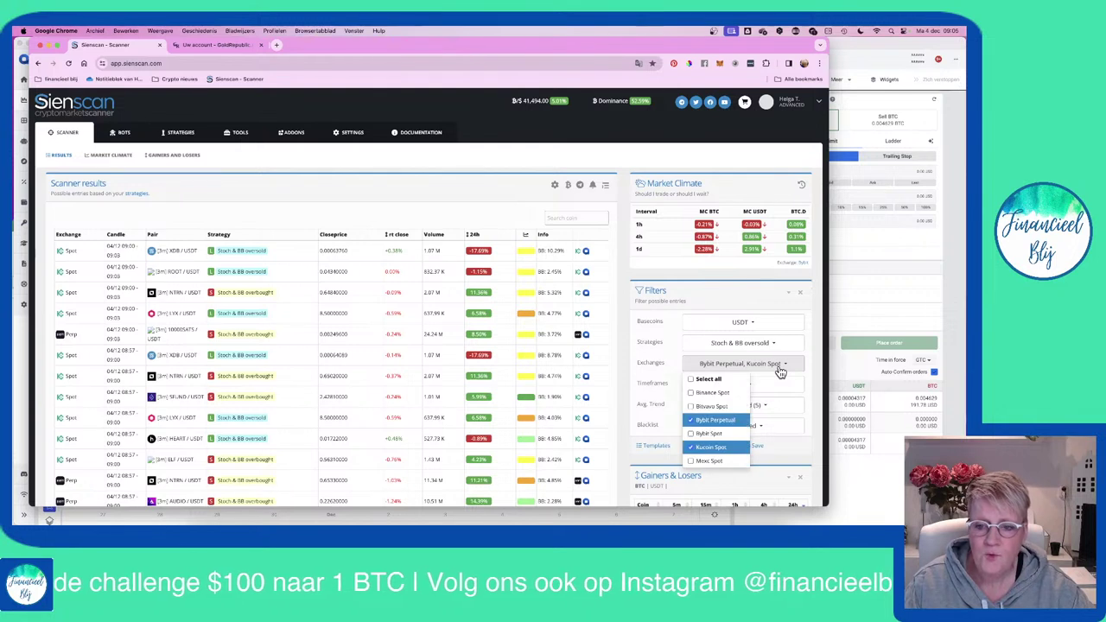
pyautogui.click(693, 421)
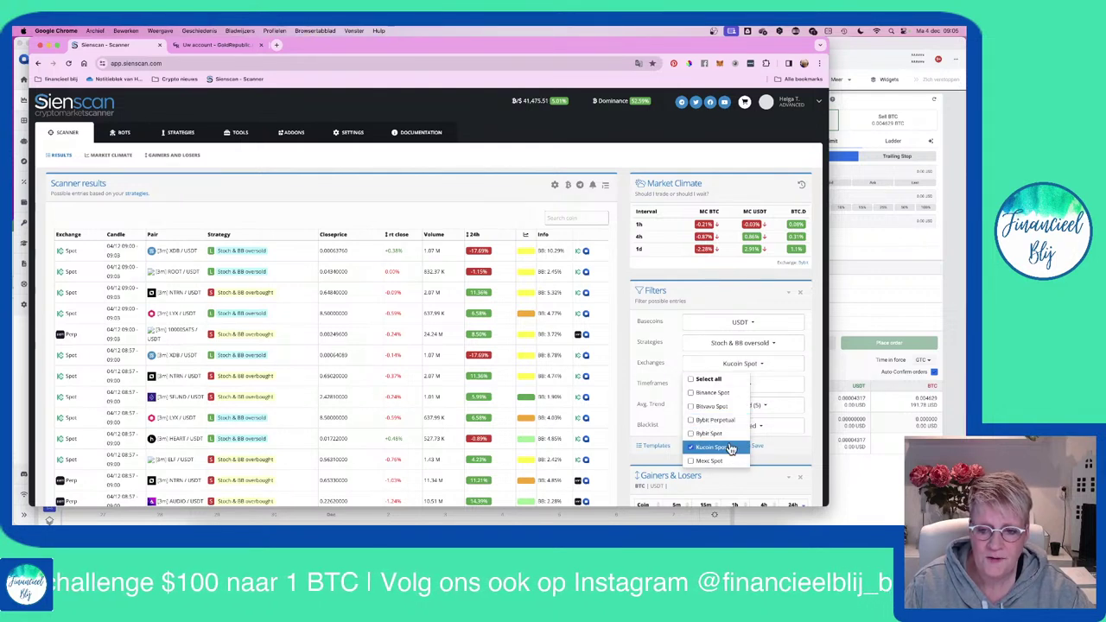
pyautogui.click(818, 382)
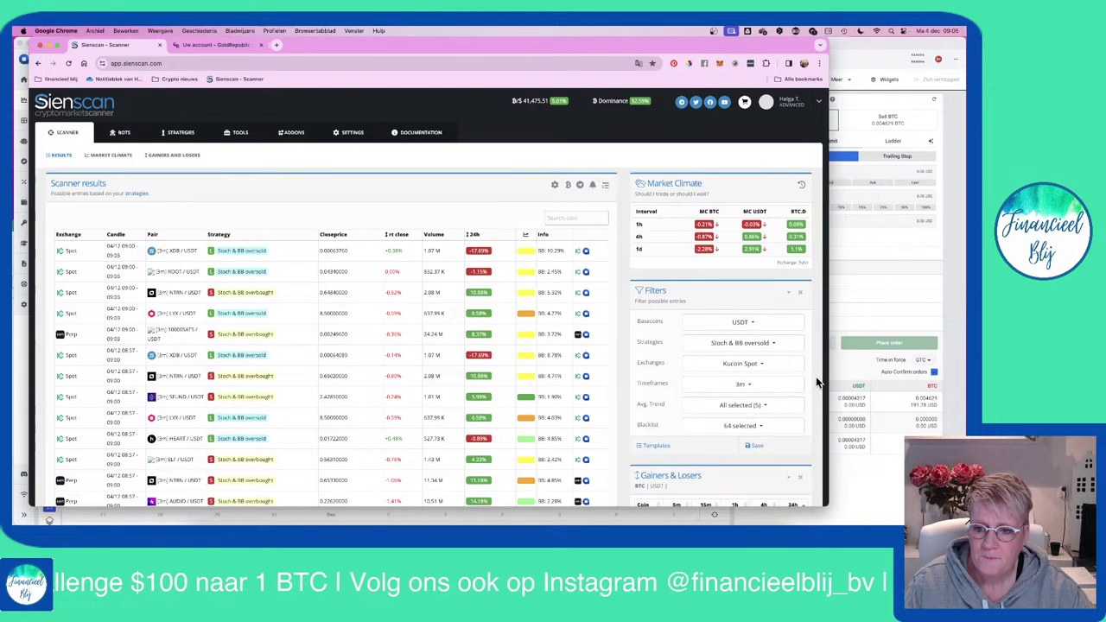
# Step: Add the 1m and 5m timeframes alongside 3m in the scanner filter and save the filter settings
pyautogui.click(743, 386)
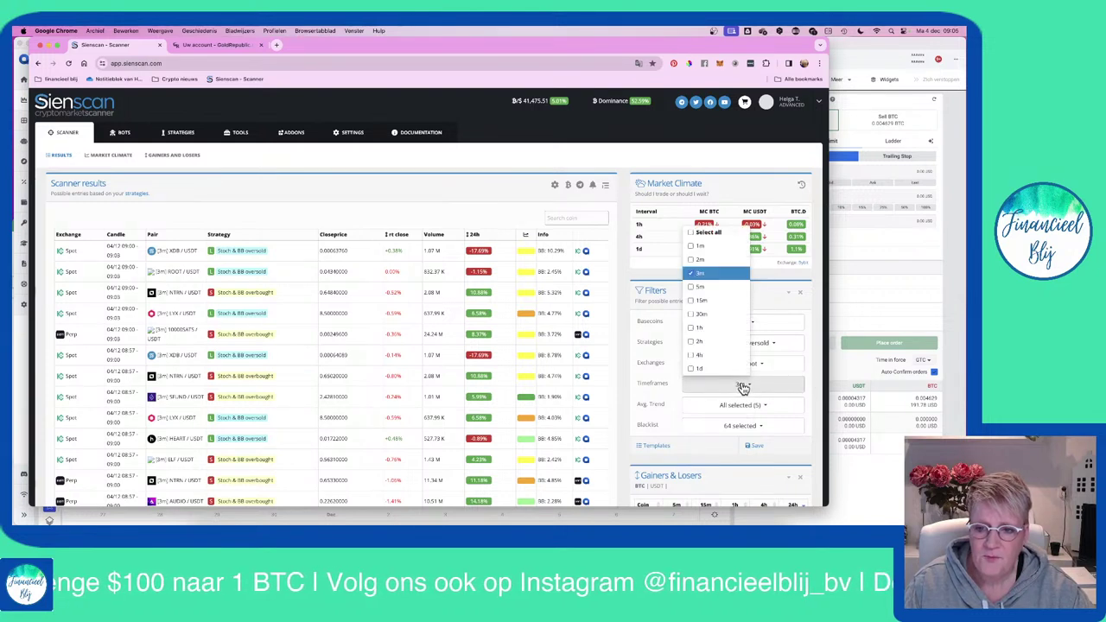
pyautogui.click(694, 248)
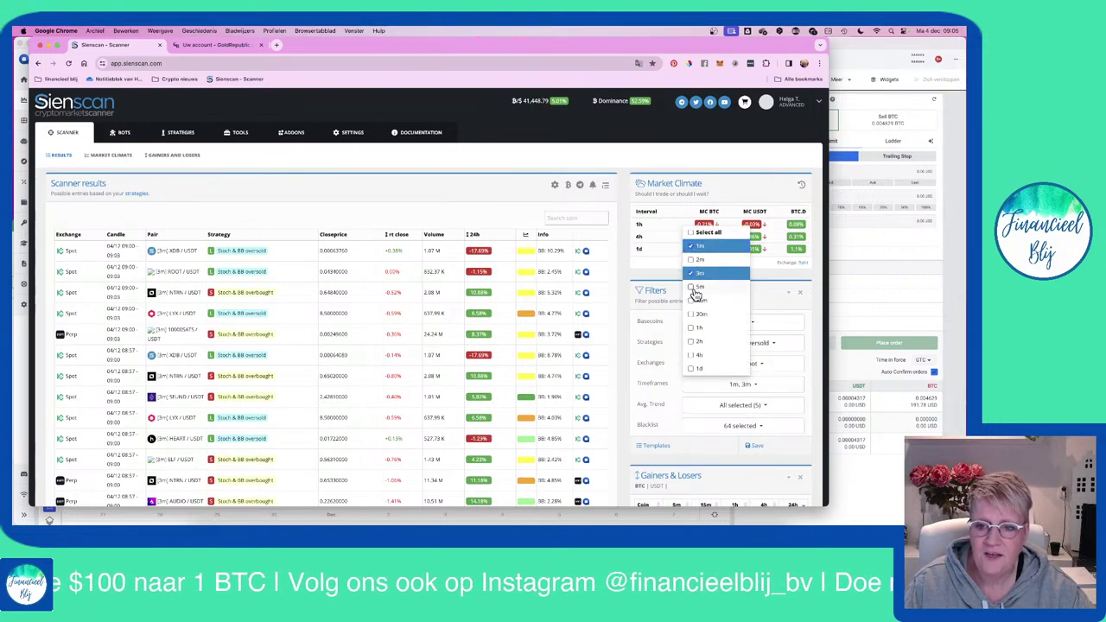
pyautogui.click(694, 288)
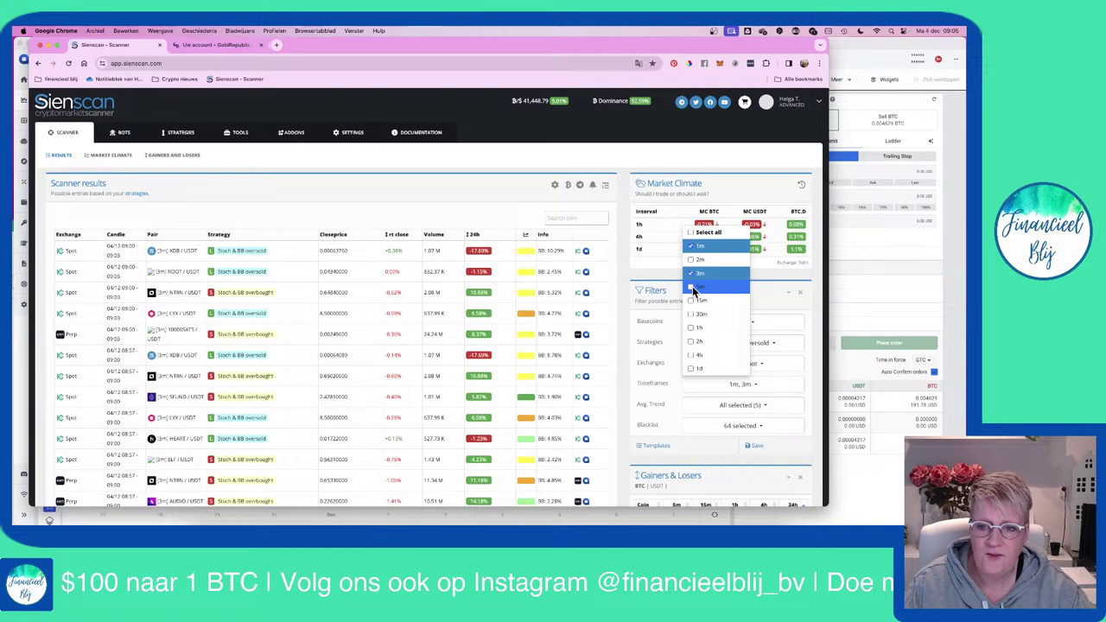
pyautogui.click(811, 398)
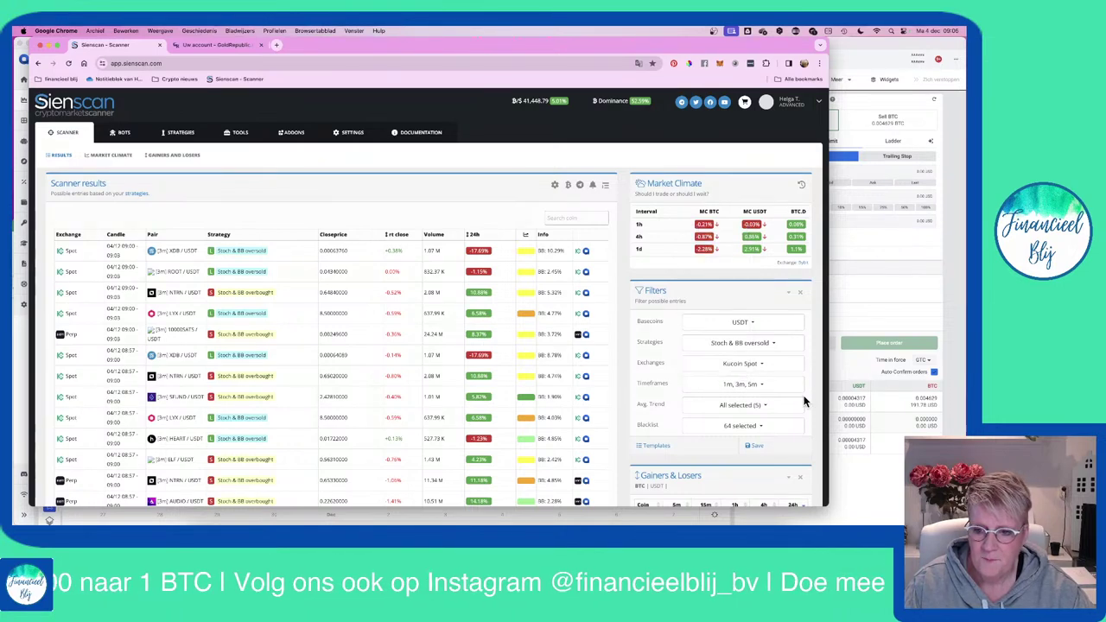
pyautogui.click(755, 448)
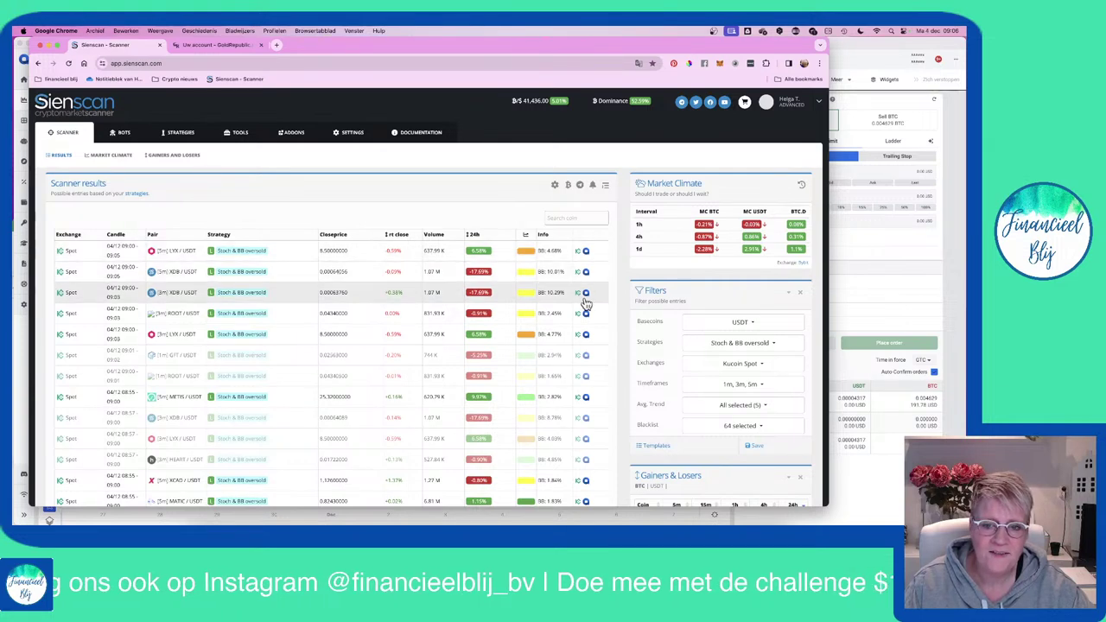
# Step: Switch to Altrady's Kucoin LYX/USDT chart and apply the STOBB + SBM indicator template
pyautogui.doubleClick(560, 48)
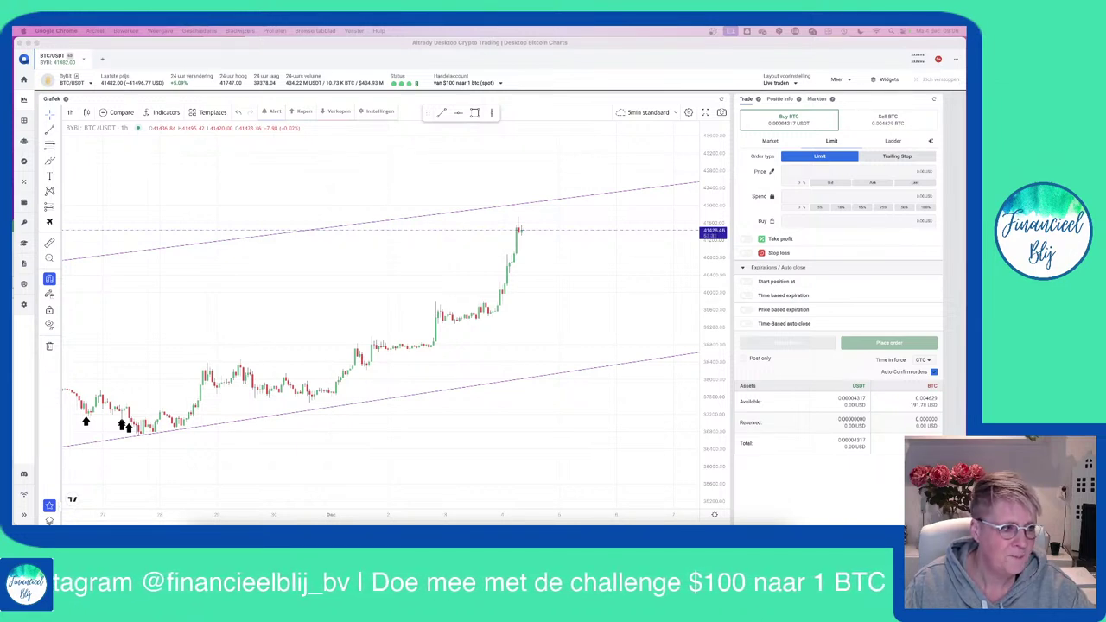
pyautogui.press('super+Tab')
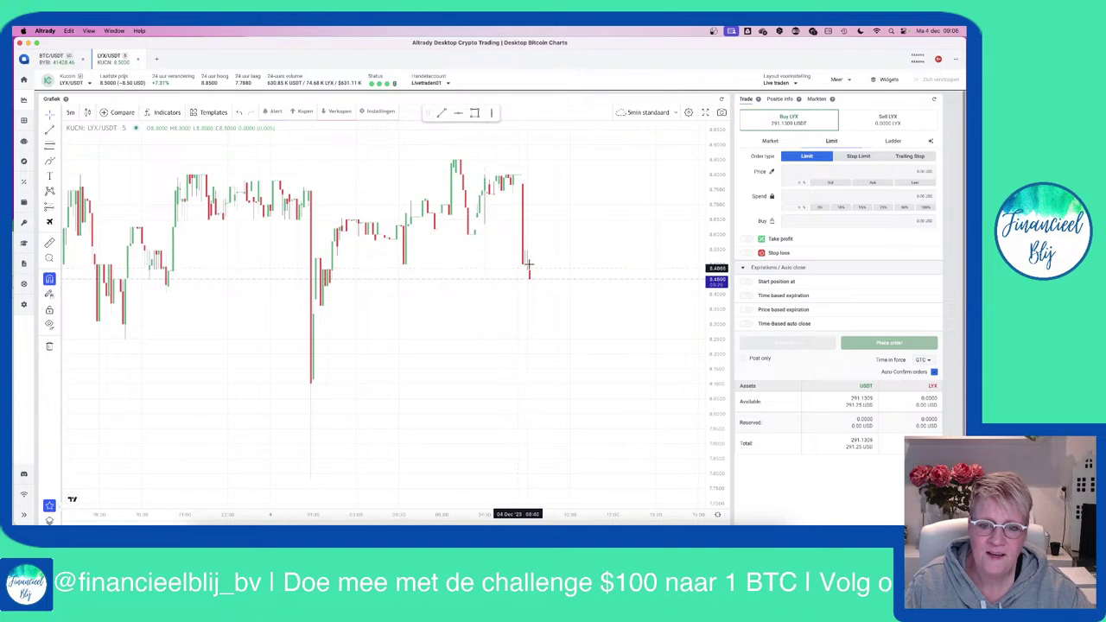
pyautogui.click(210, 115)
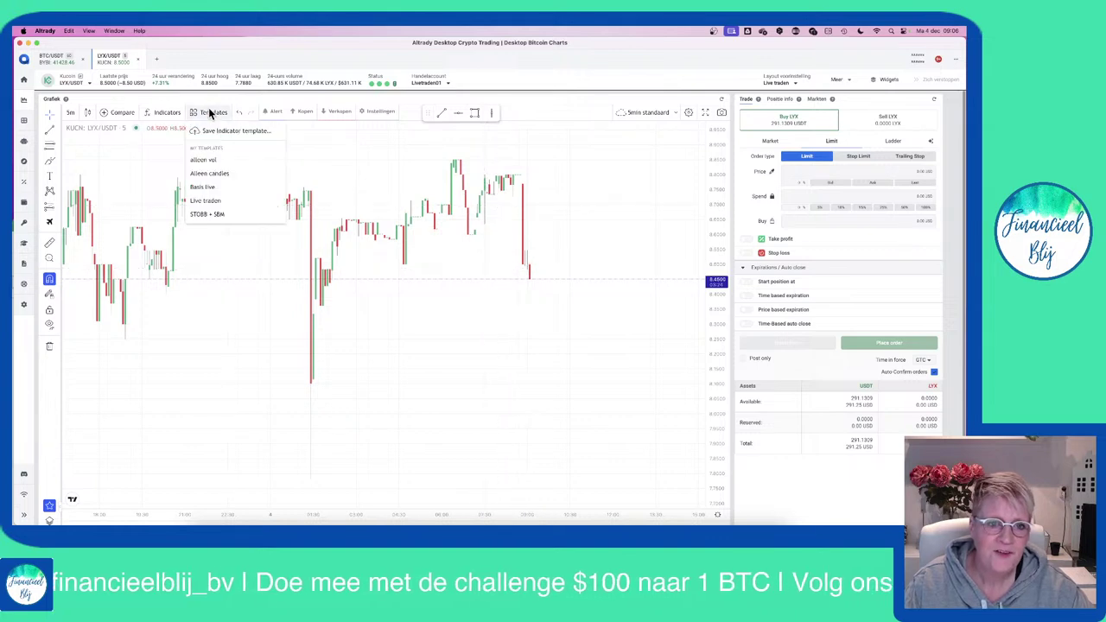
pyautogui.click(203, 215)
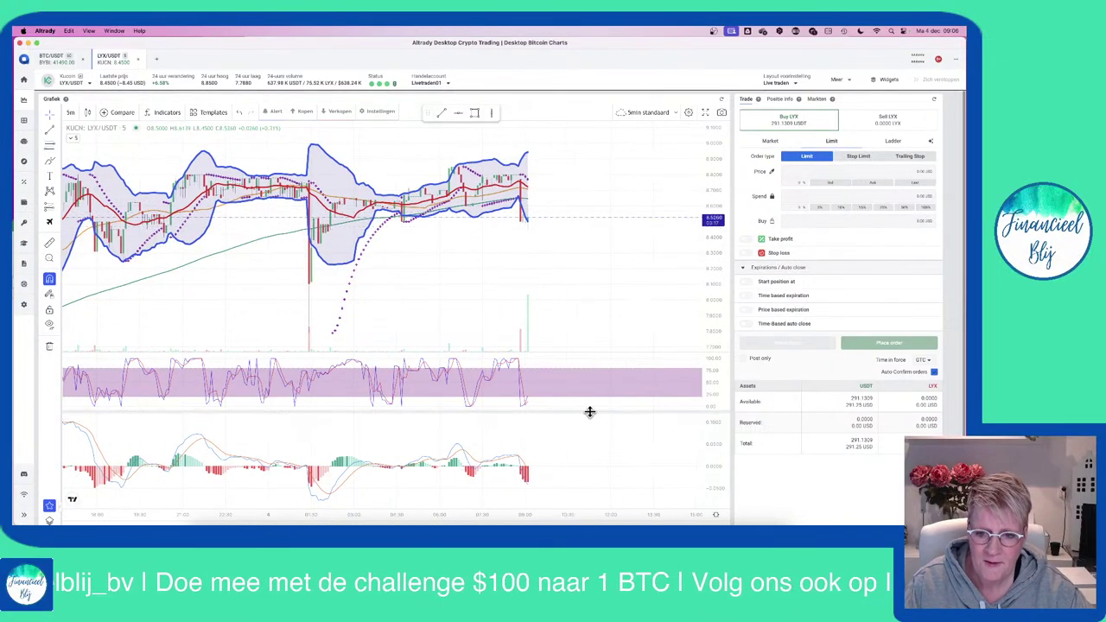
# Step: Shrink the MACD and stochastic panes to enlarge the price pane, and inspect the latest LYX/USDT candles
pyautogui.moveTo(589, 412); pyautogui.dragTo(588, 464)
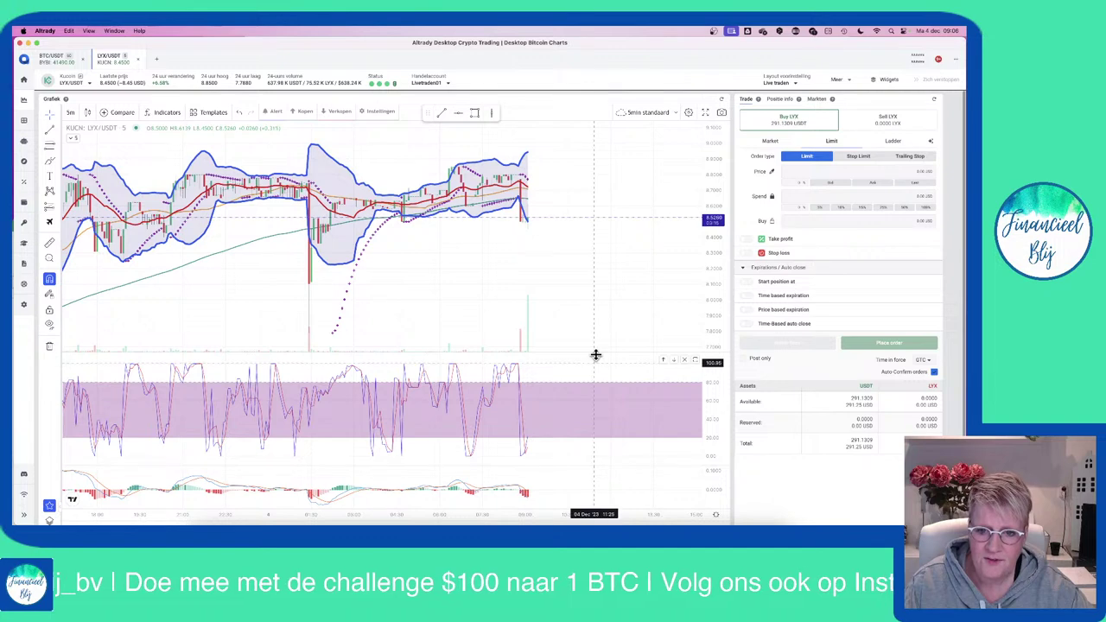
pyautogui.moveTo(593, 353); pyautogui.dragTo(592, 418)
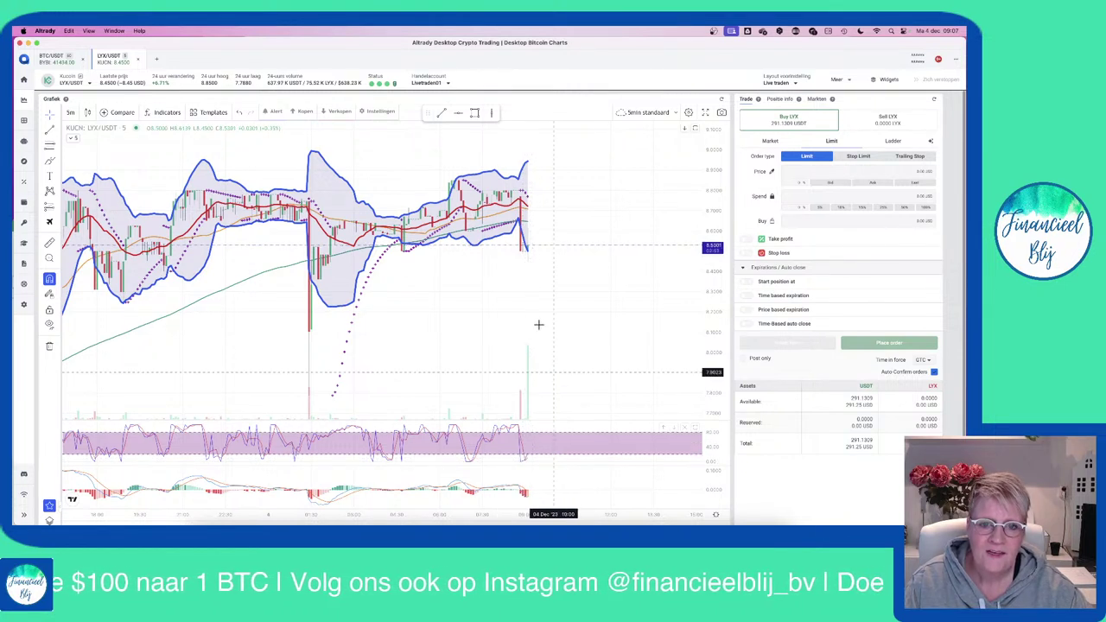
pyautogui.scroll(5, 502, 201)
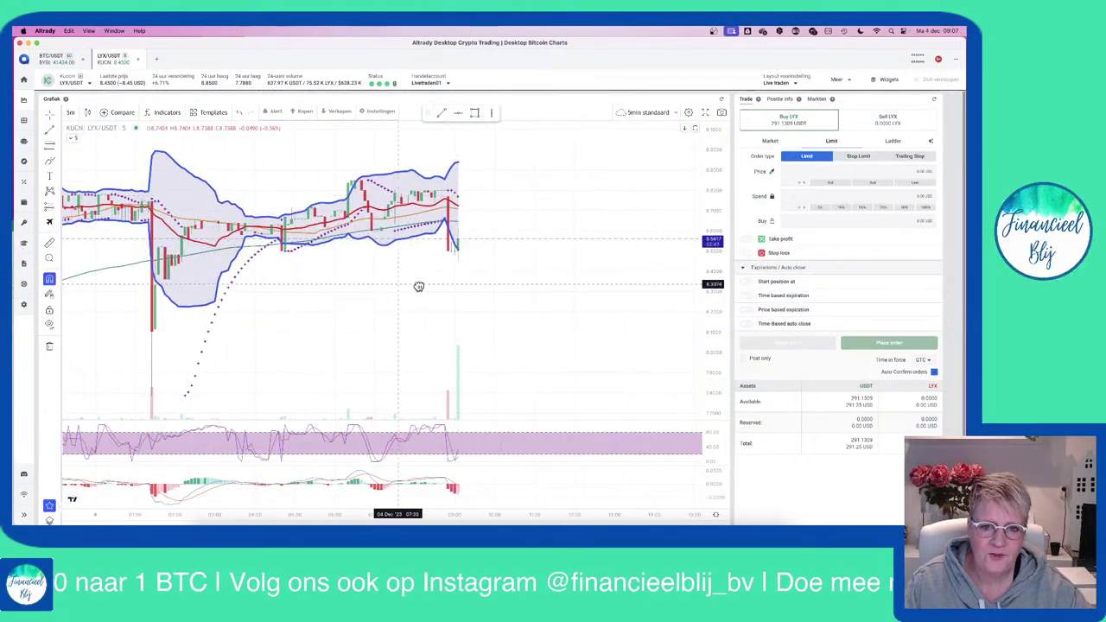
pyautogui.hscroll(-5, 515, 299)
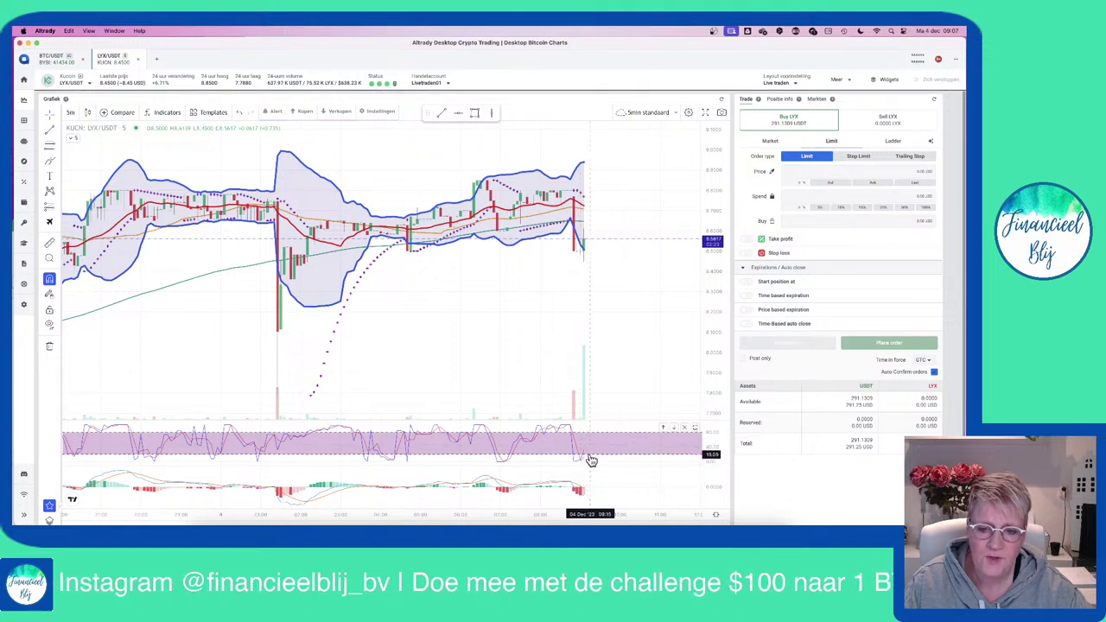
# Step: Set the LYX limit buy order to the ask price of 8.5591 and spend 100% of the available USDT
pyautogui.click(875, 184)
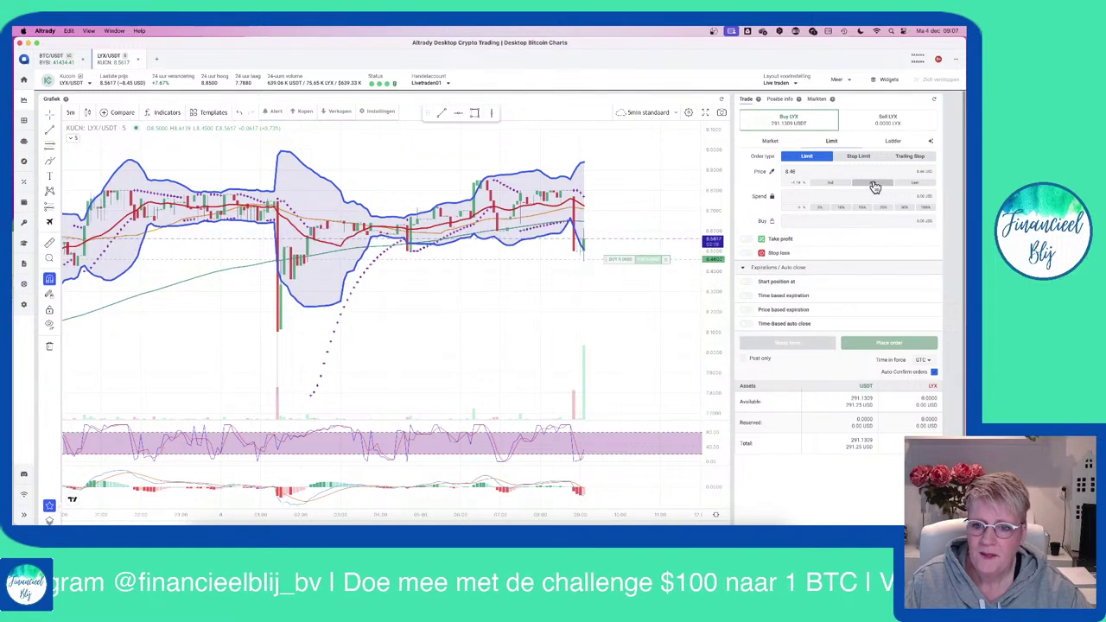
pyautogui.click(876, 184)
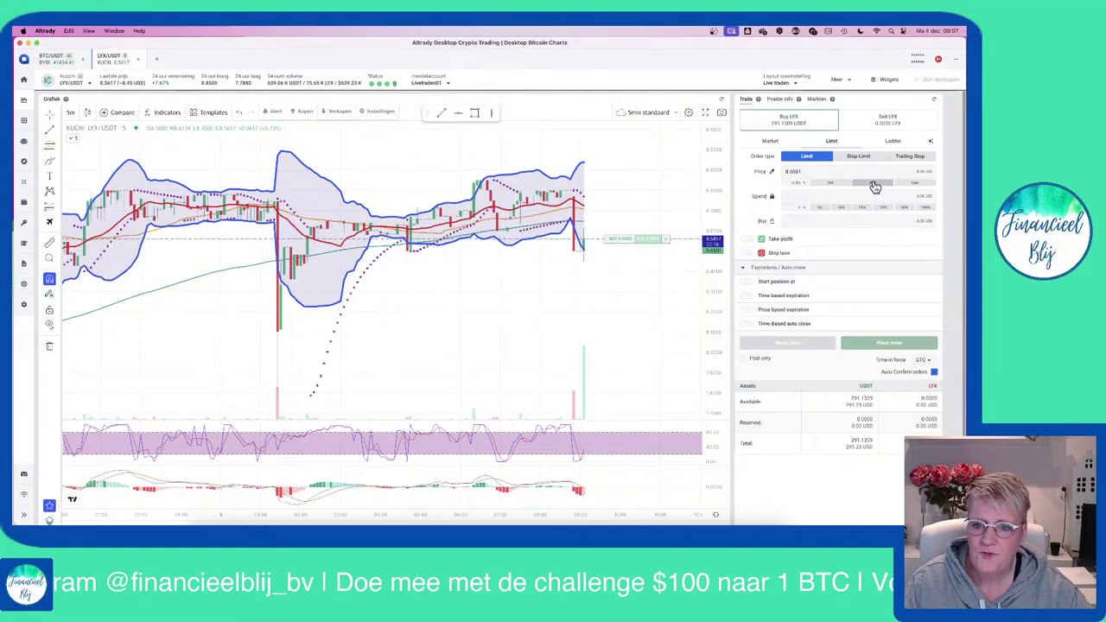
pyautogui.click(925, 210)
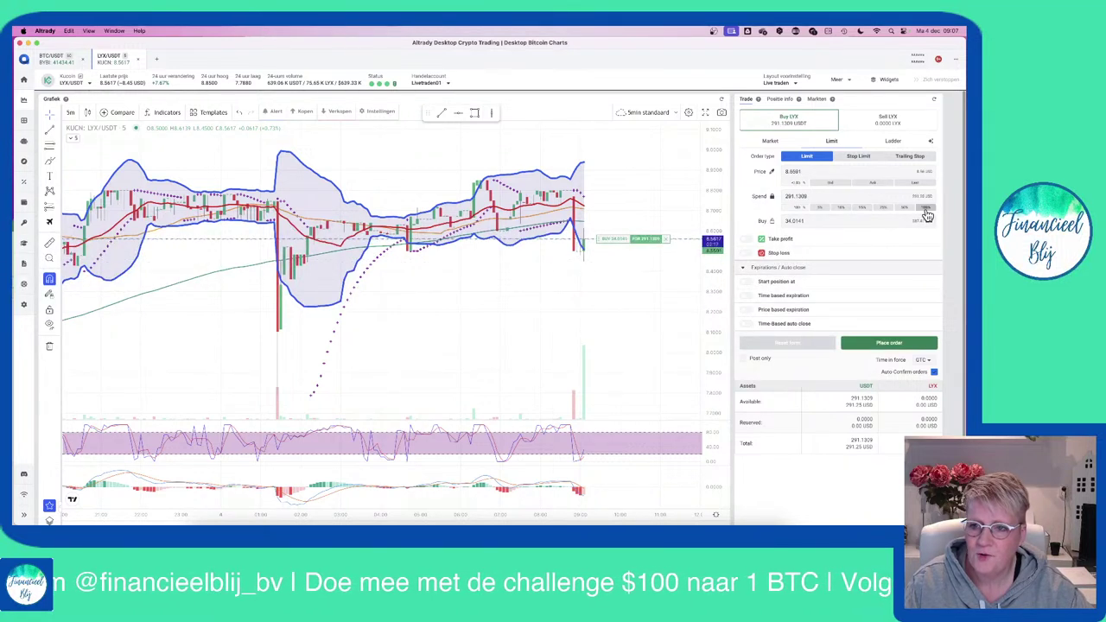
# Step: Enable take profit on the buy order with target 1 at 0.5% above the entry price
pyautogui.click(761, 239)
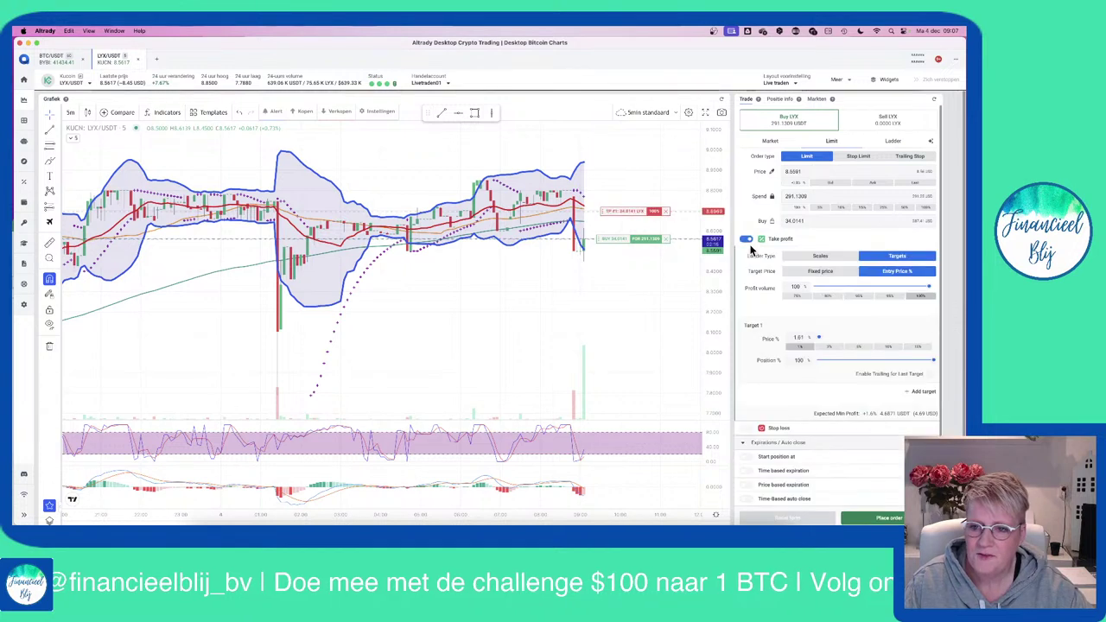
pyautogui.doubleClick(799, 338)
pyautogui.write('0.5')
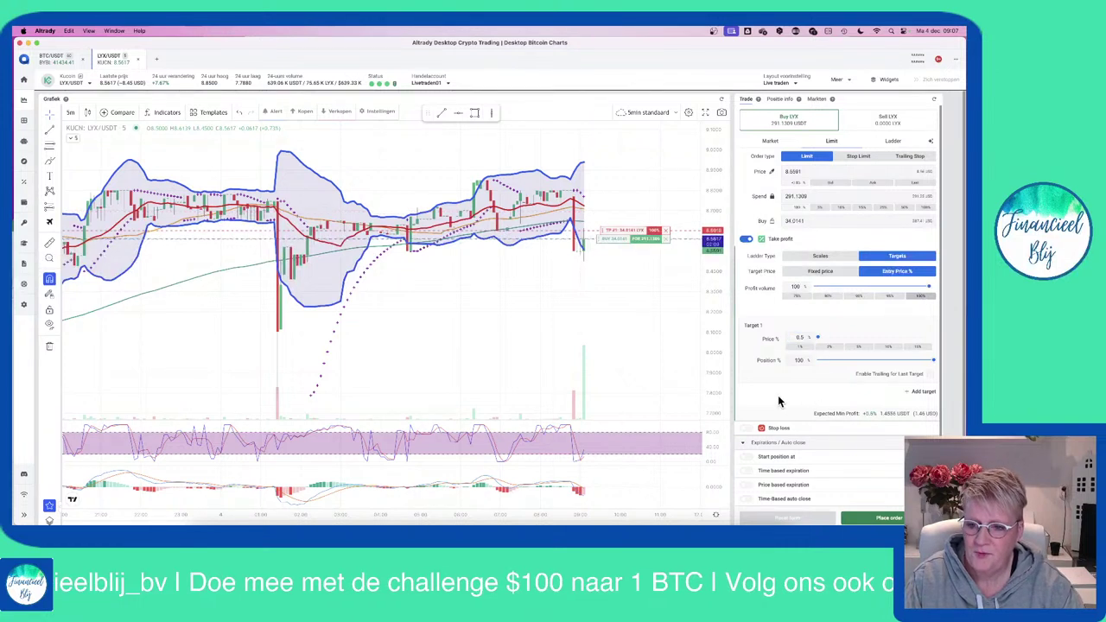
# Step: Add a stop-market stop loss 2% below entry, at 8.3879, and place the LYX buy order
pyautogui.click(779, 427)
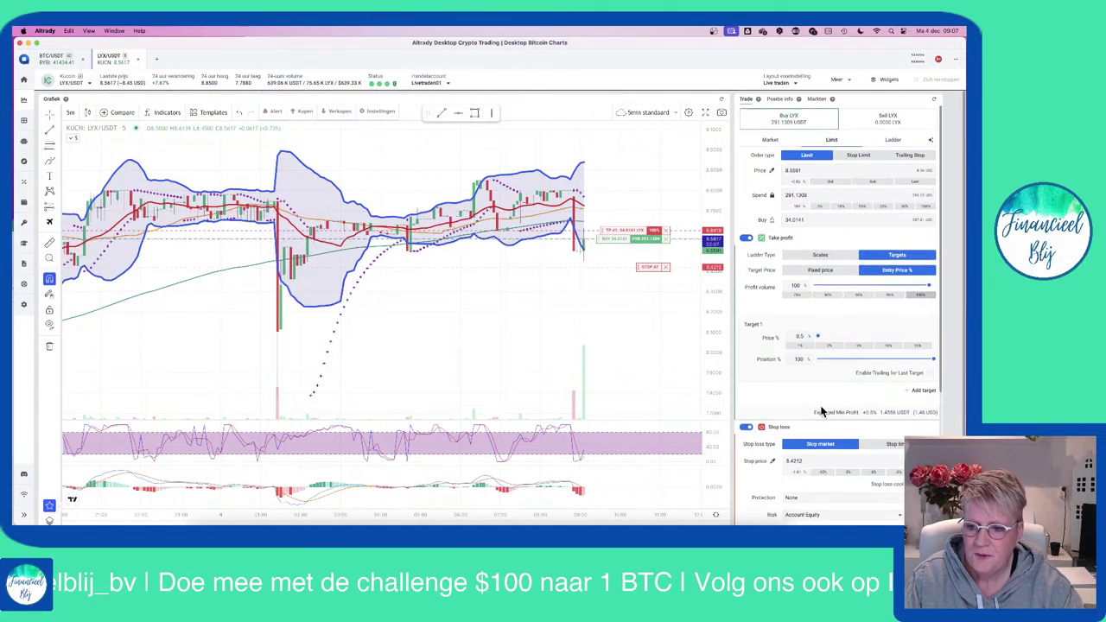
pyautogui.scroll(-2, 822, 413)
pyautogui.click(899, 439)
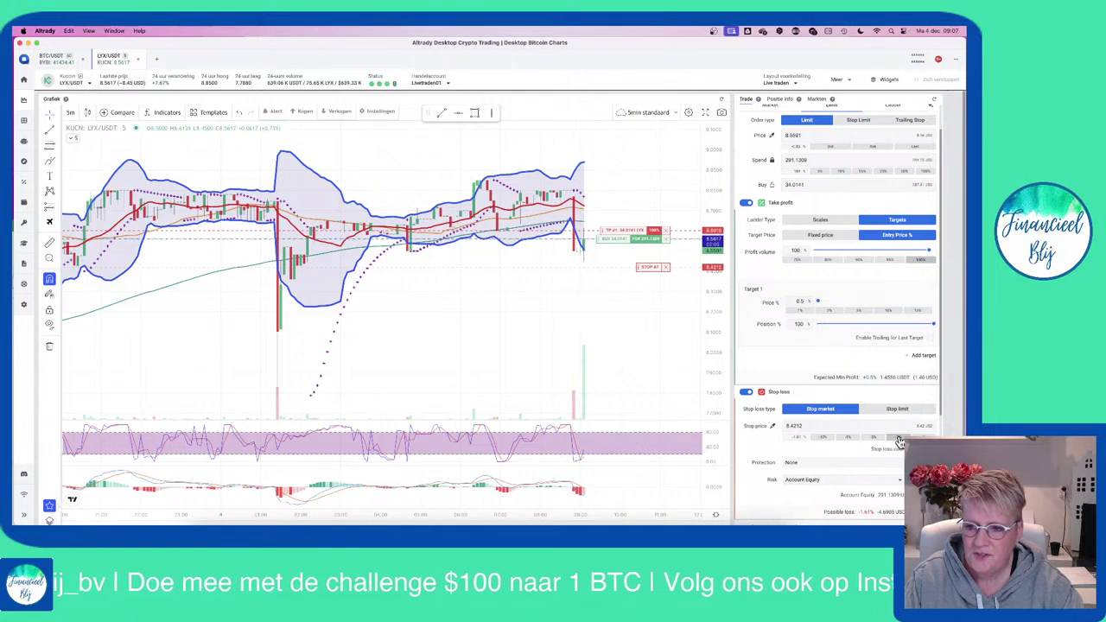
pyautogui.scroll(1, 808, 309)
pyautogui.scroll(2, 808, 309)
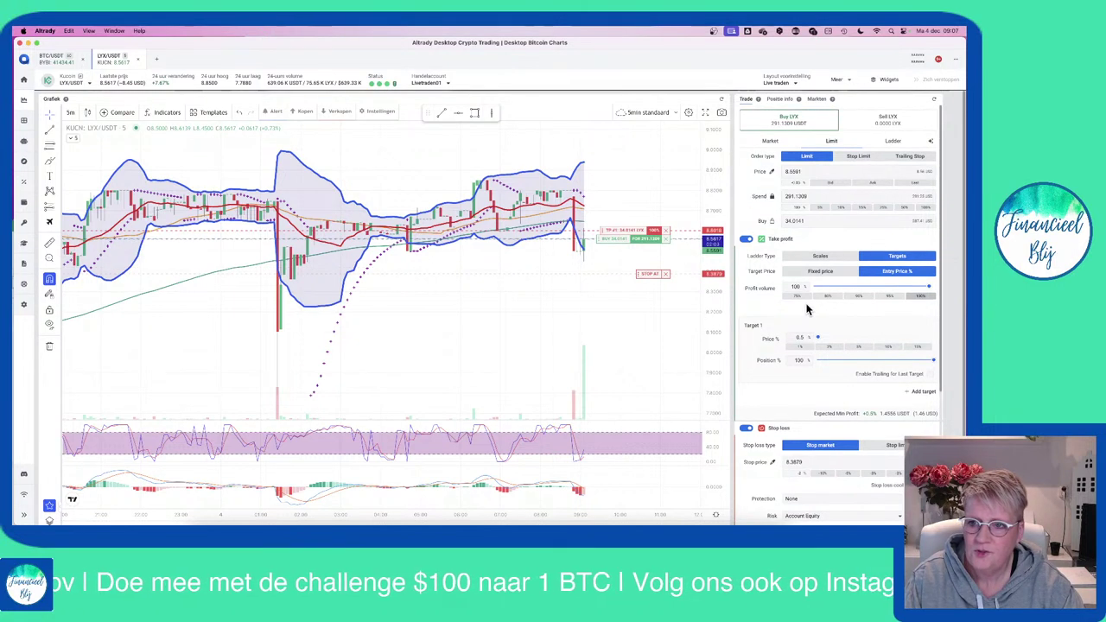
pyautogui.click(654, 233)
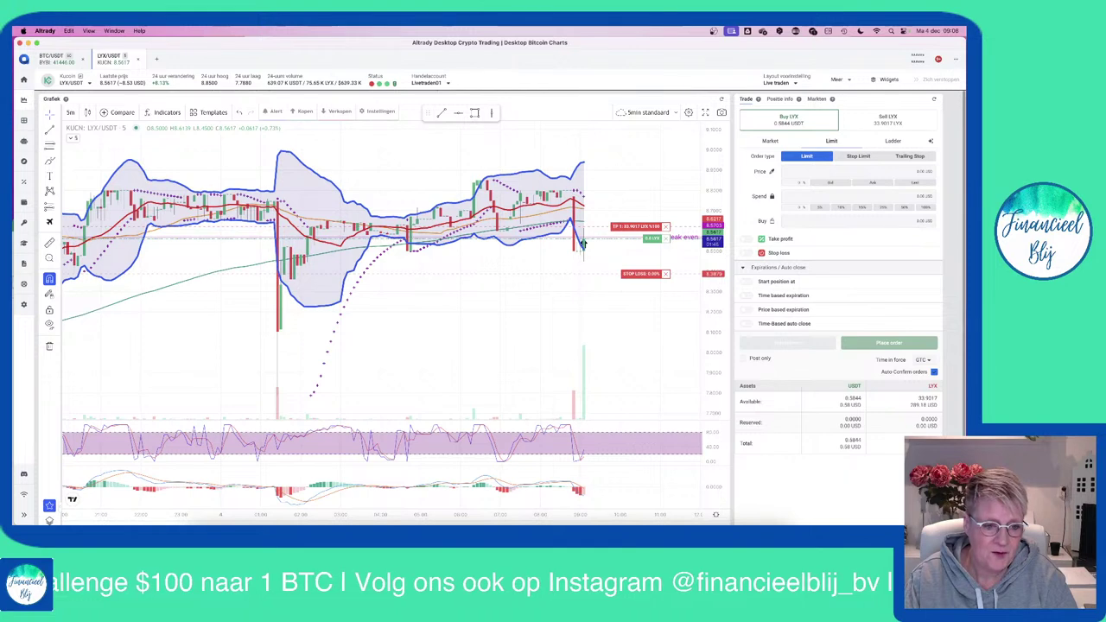
# Step: Switch to the Excel trade logbook and start trade row 45 with the date 4-12-2023 and coin LYX
pyautogui.press('super+Tab')
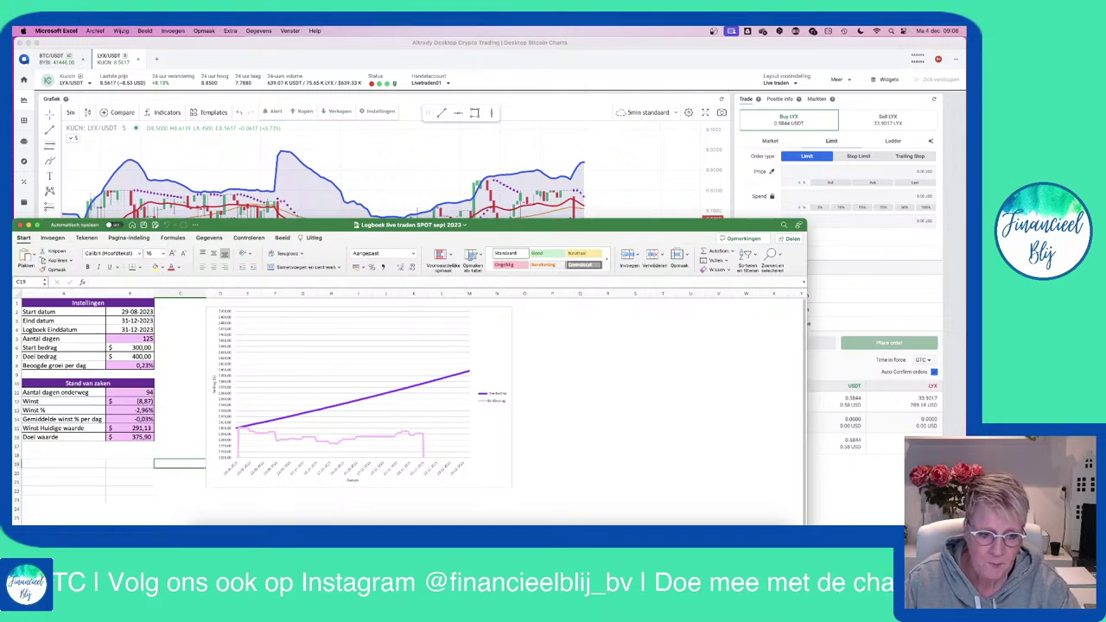
pyautogui.hotkey('ctrl', 'pagedown')
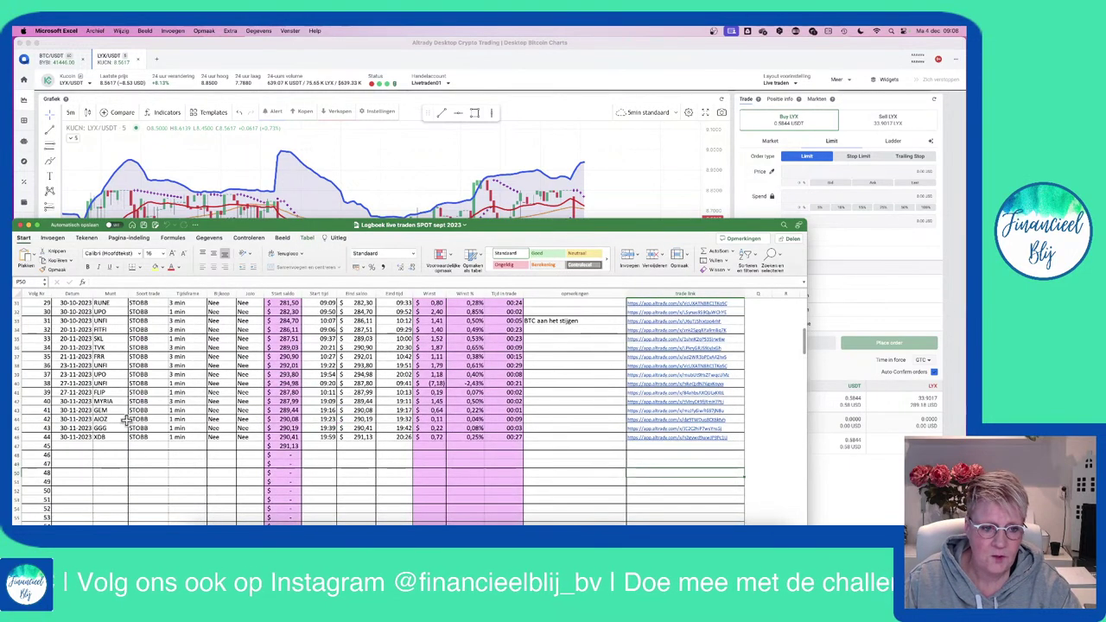
pyautogui.click(79, 446)
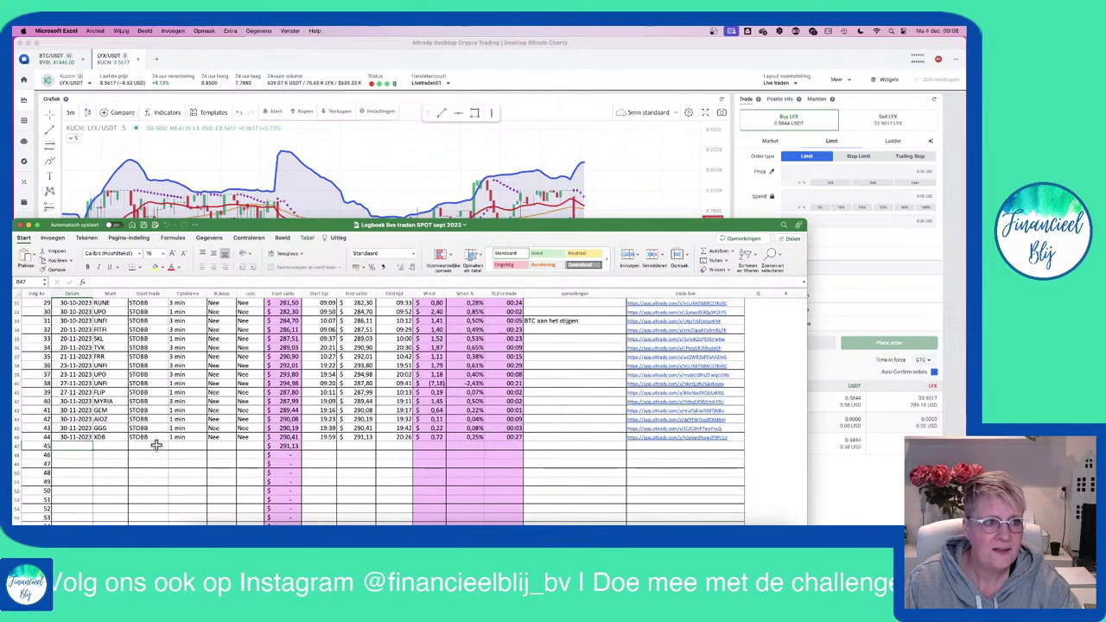
pyautogui.write('4-12-202')
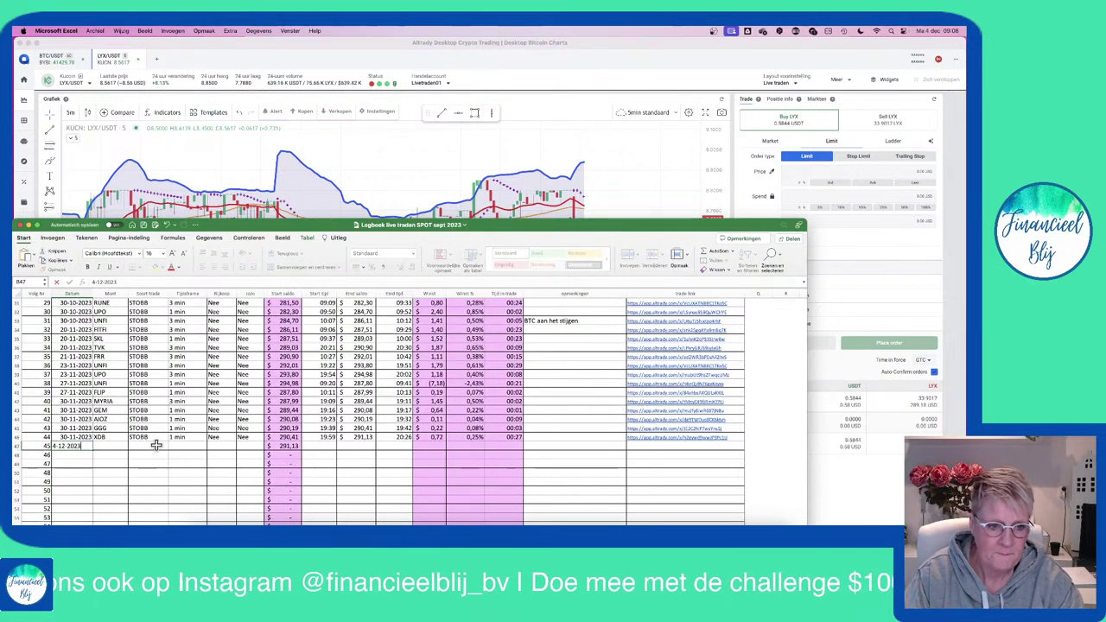
pyautogui.write('3')
pyautogui.press('Tab')
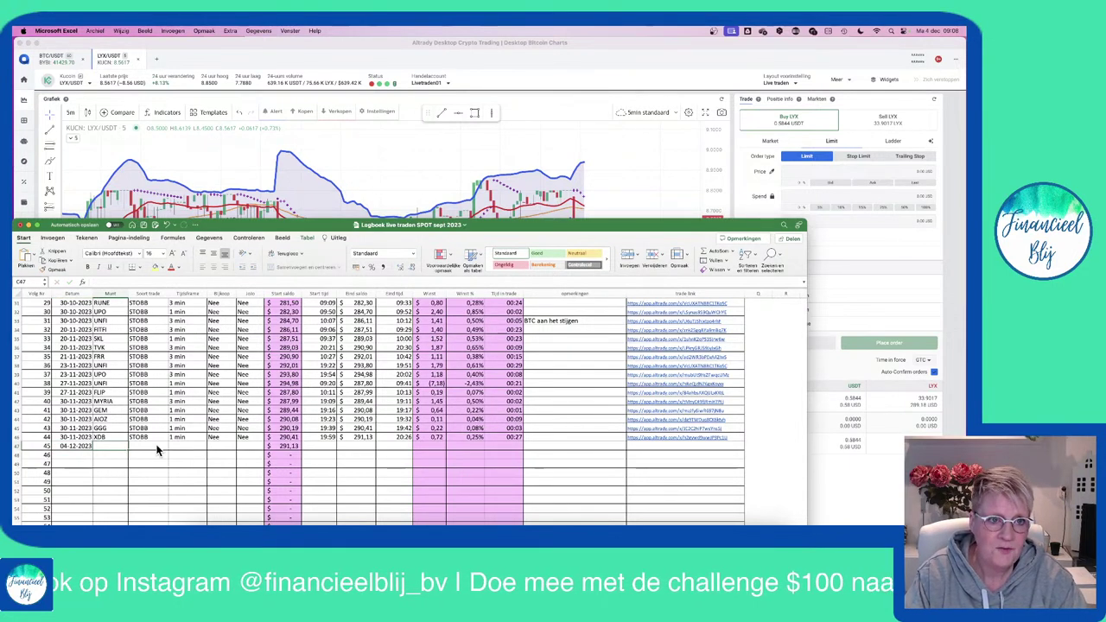
pyautogui.write('L')
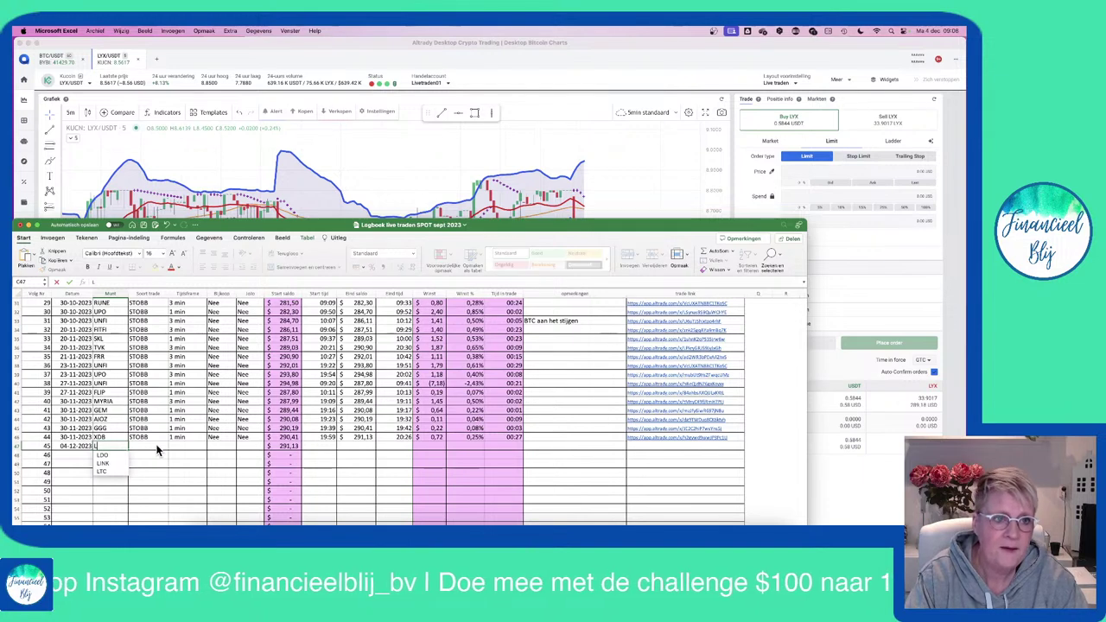
pyautogui.write('YX')
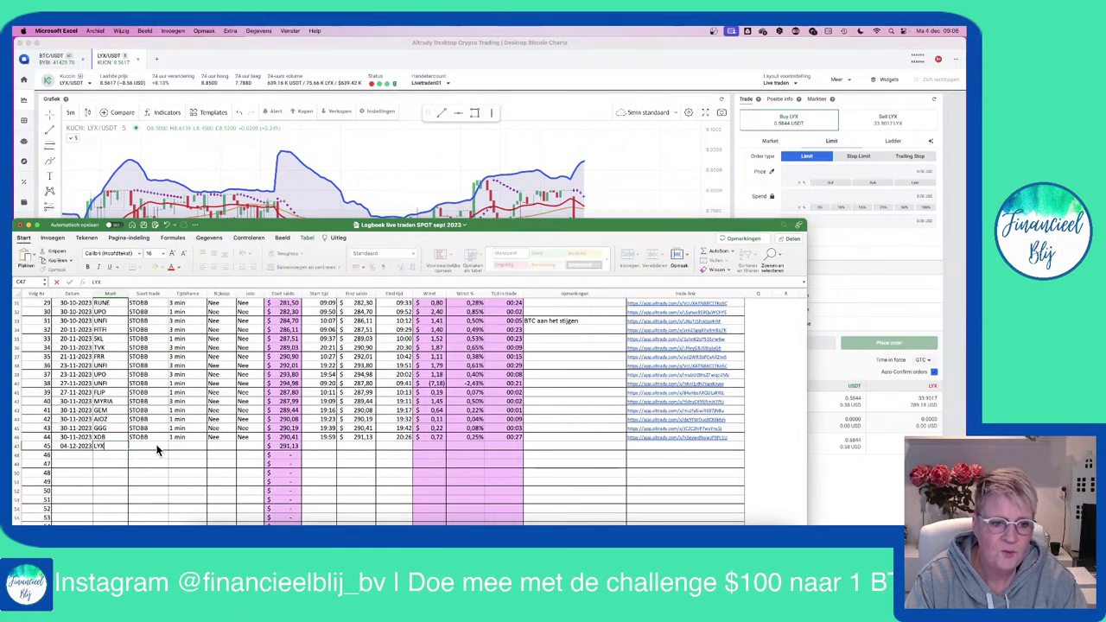
pyautogui.press('Tab')
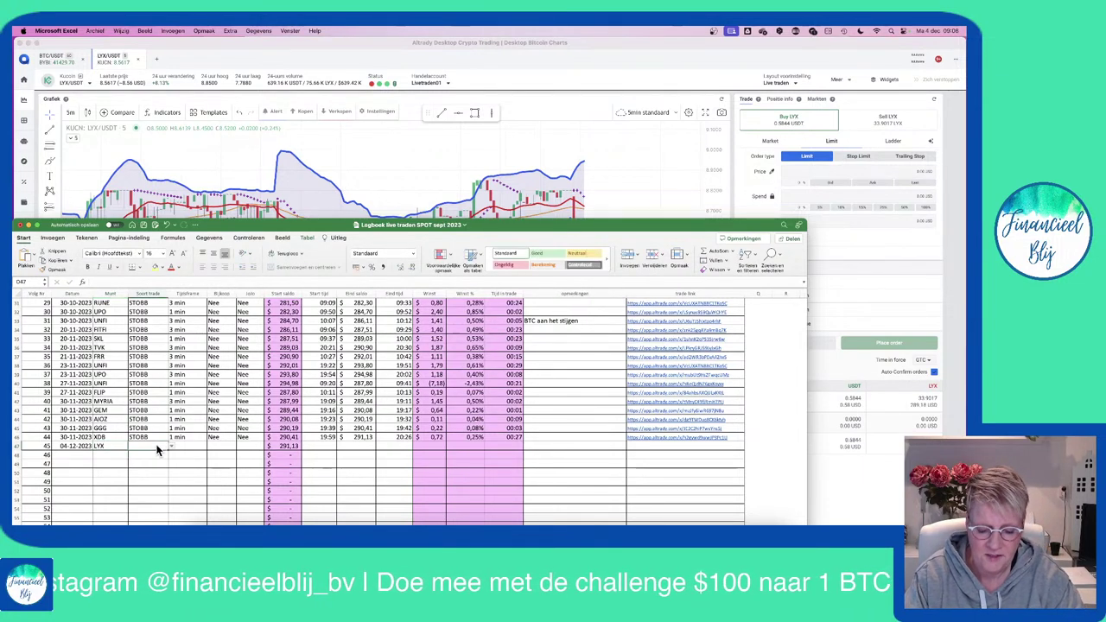
# Step: Set the trade type to STOBB and the timeframe to 5 min in row 45
pyautogui.write('ST')
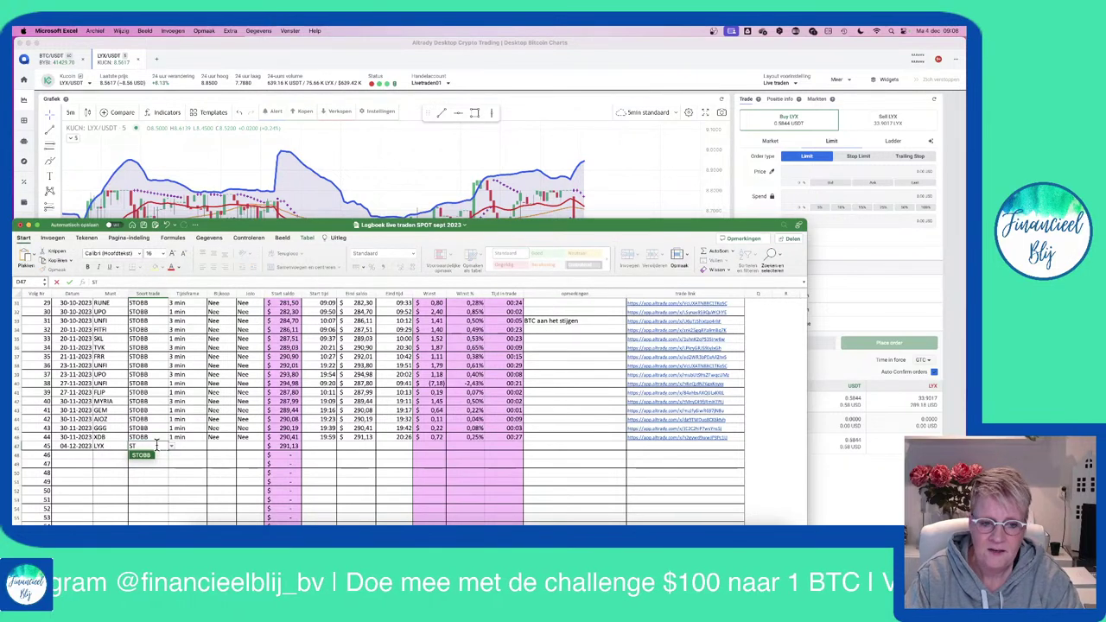
pyautogui.write('o')
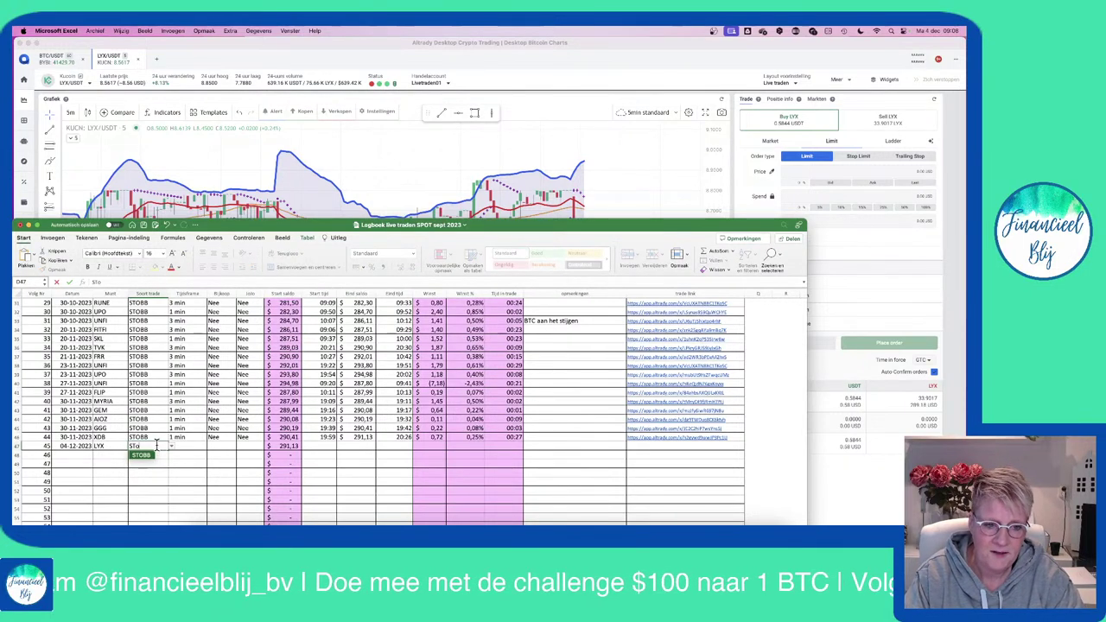
pyautogui.press('BackSpace')
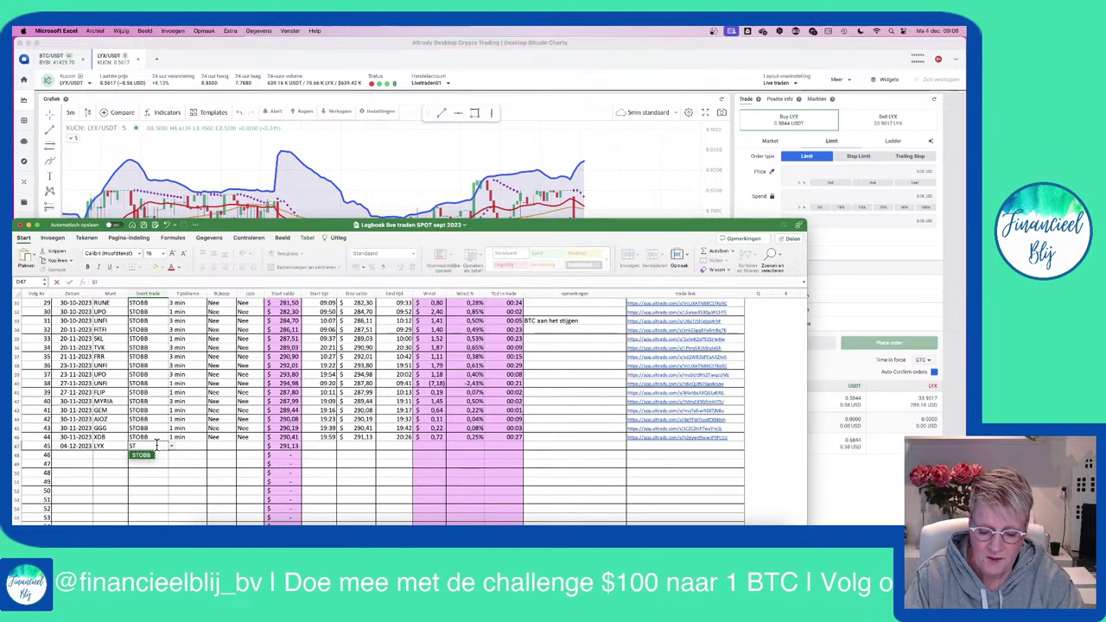
pyautogui.write('OBB')
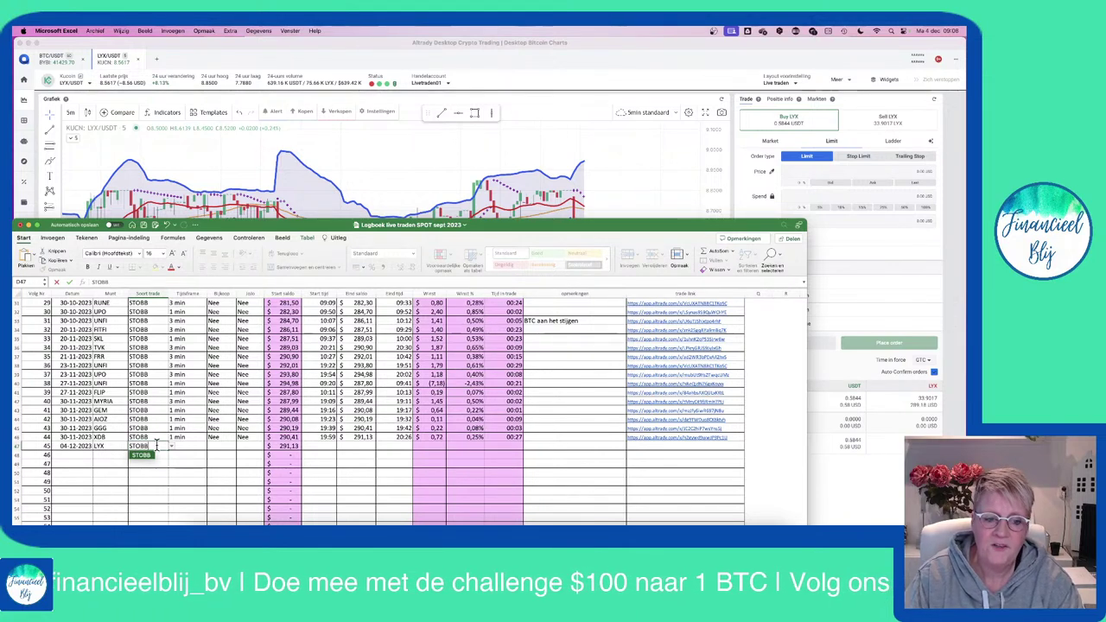
pyautogui.click(142, 456)
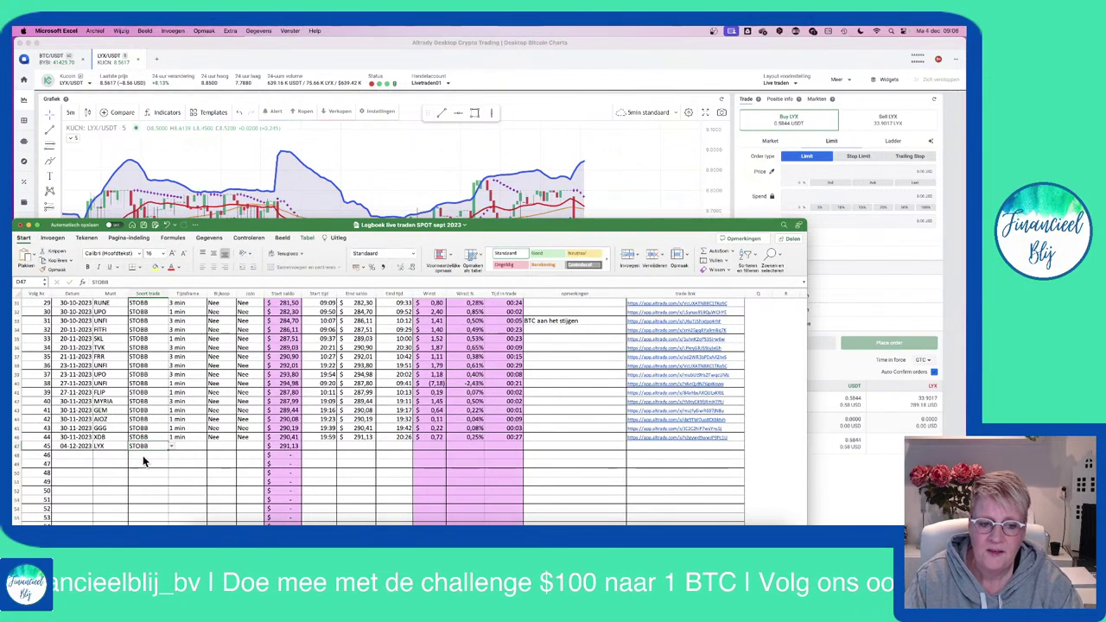
pyautogui.click(188, 447)
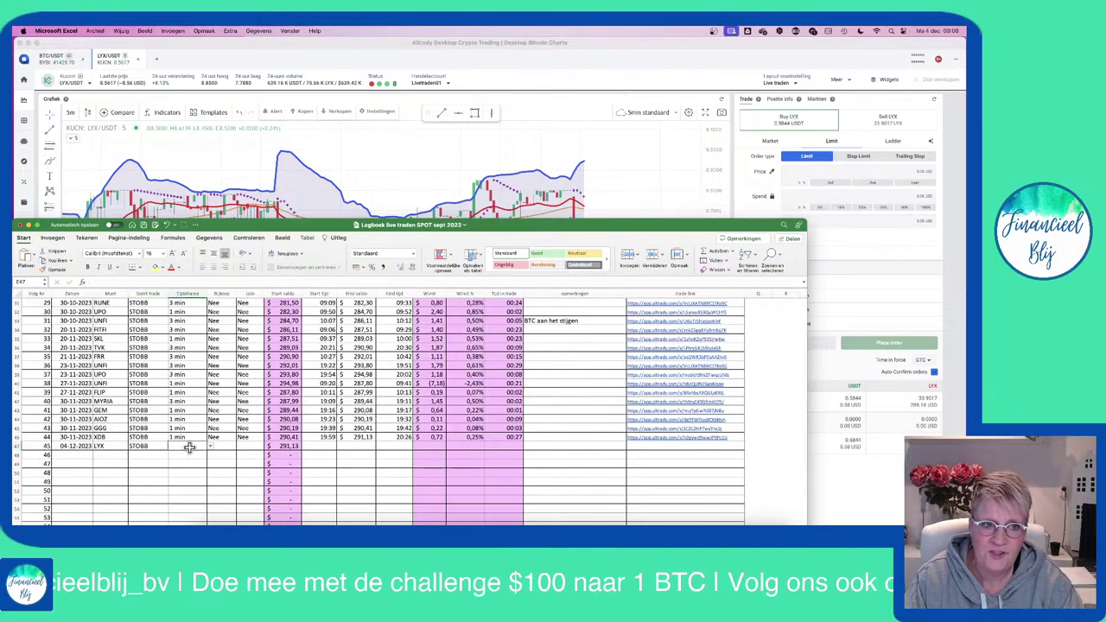
pyautogui.write('5')
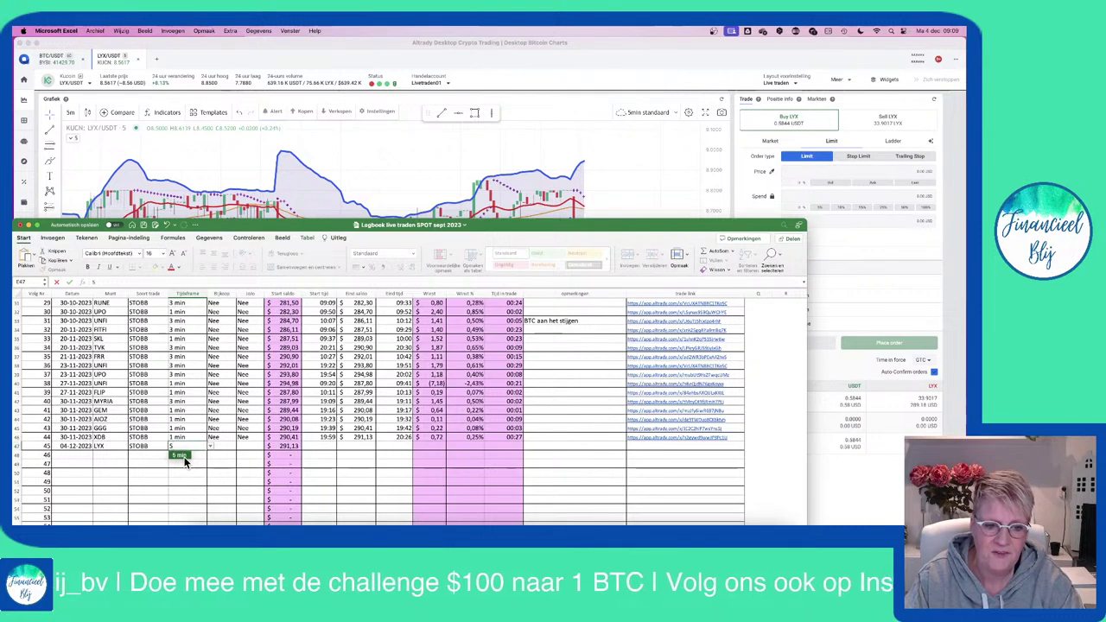
pyautogui.click(181, 456)
# Step: Fill in Nee in the two columns after the timeframe and enter 9:08 as the start time of trade 45
pyautogui.click(225, 447)
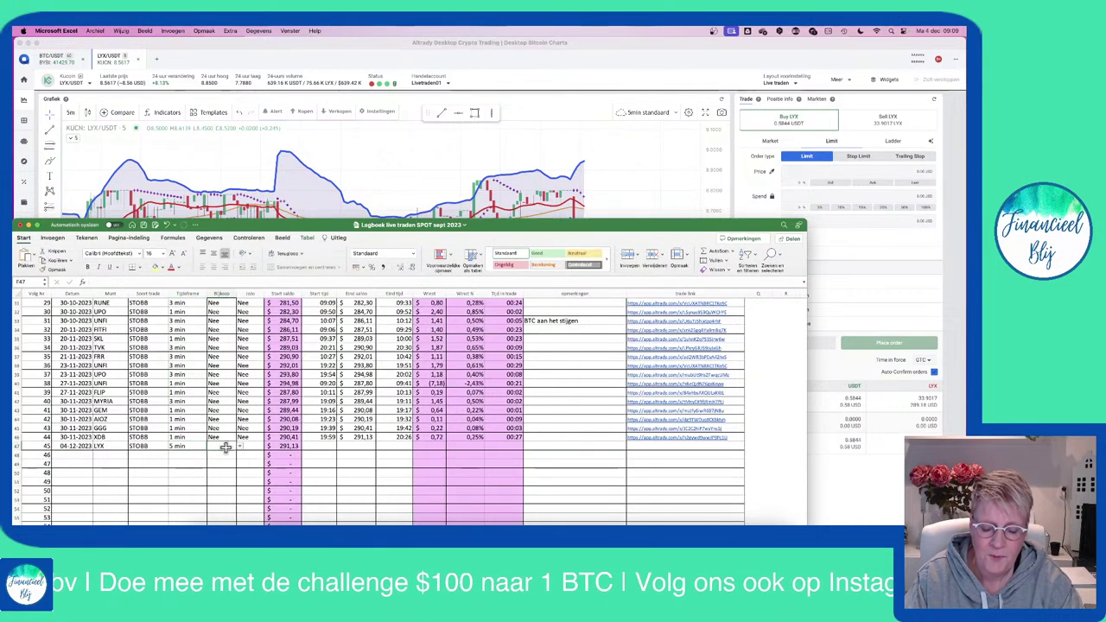
pyautogui.write('Nee')
pyautogui.press('Tab')
pyautogui.write('Nee')
pyautogui.press('Tab')
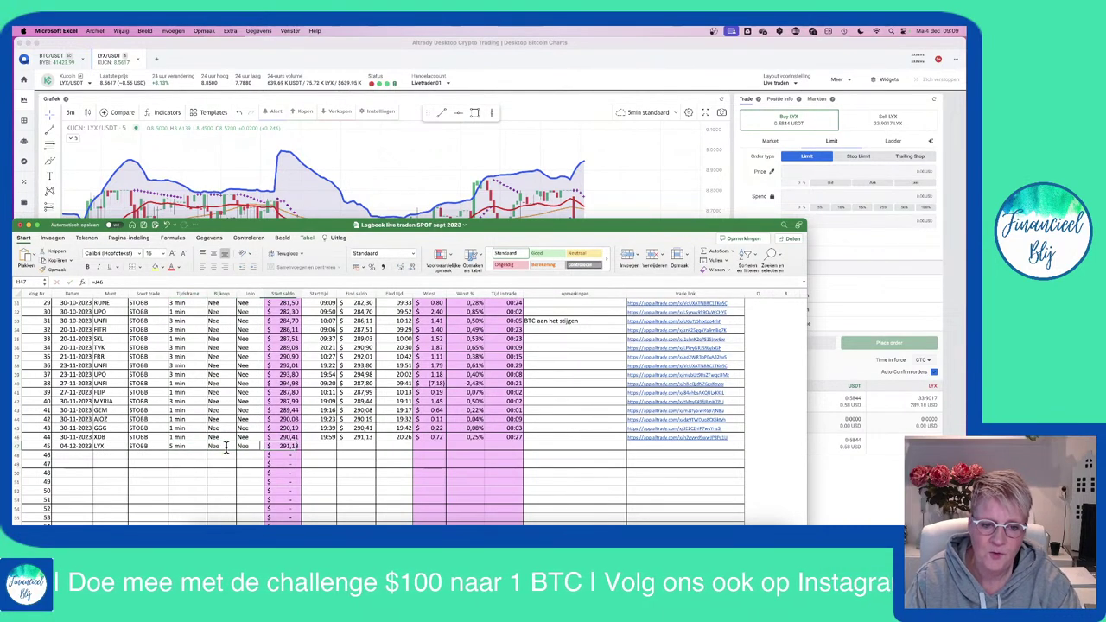
pyautogui.press('Tab')
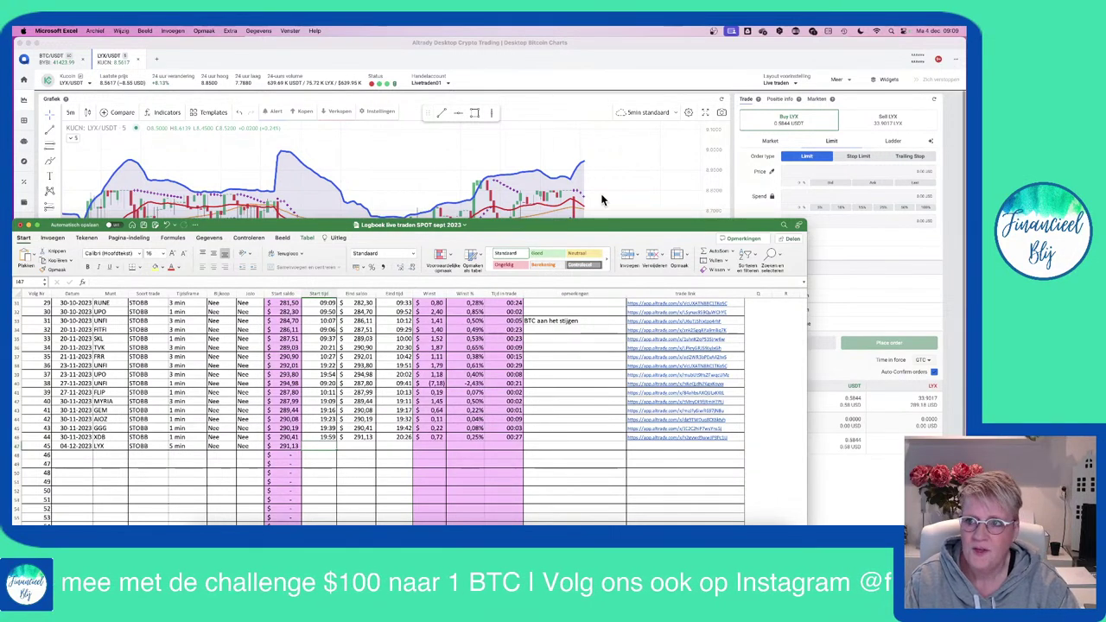
pyautogui.write('9')
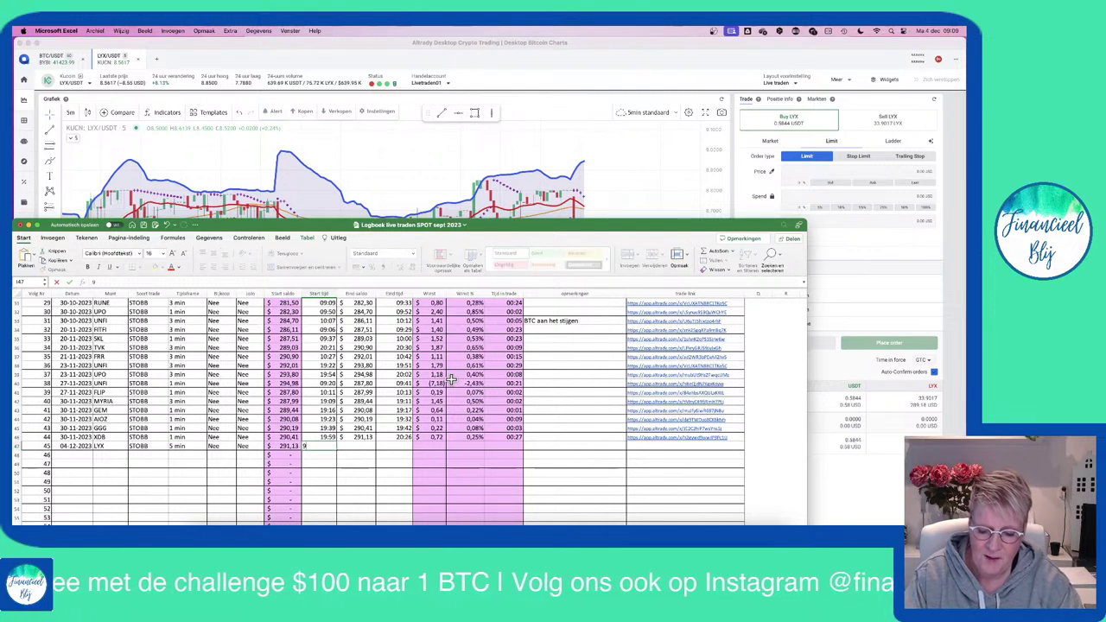
pyautogui.write(':08')
pyautogui.press('Return')
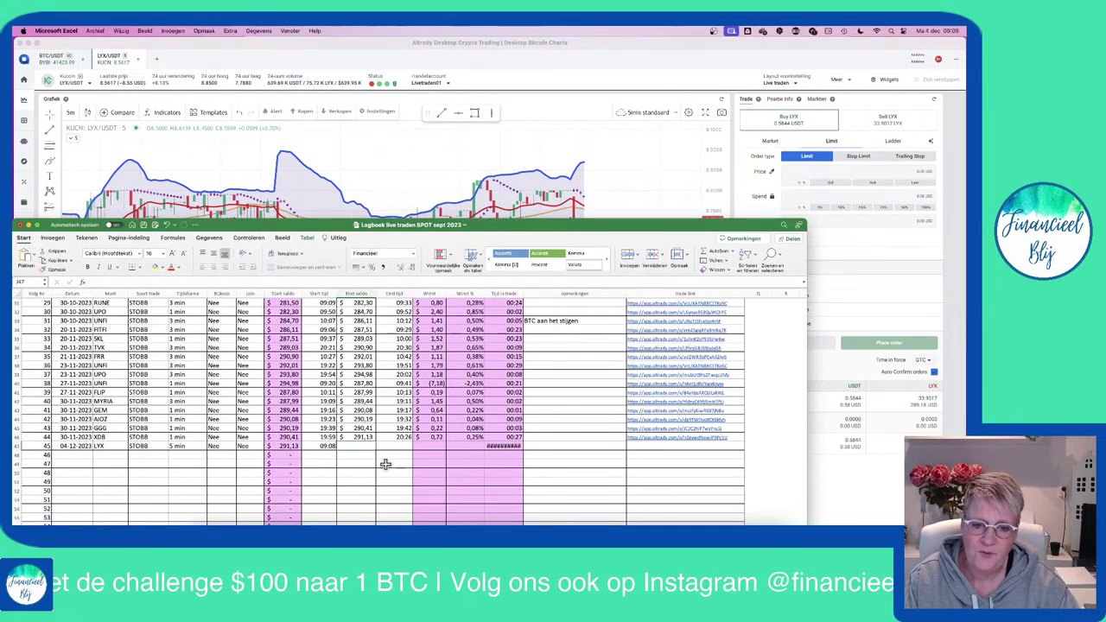
# Step: Switch back to Altrady and shift the LYX/USDT chart to follow the open trade's price against its break-even and stop-loss lines
pyautogui.click(638, 163)
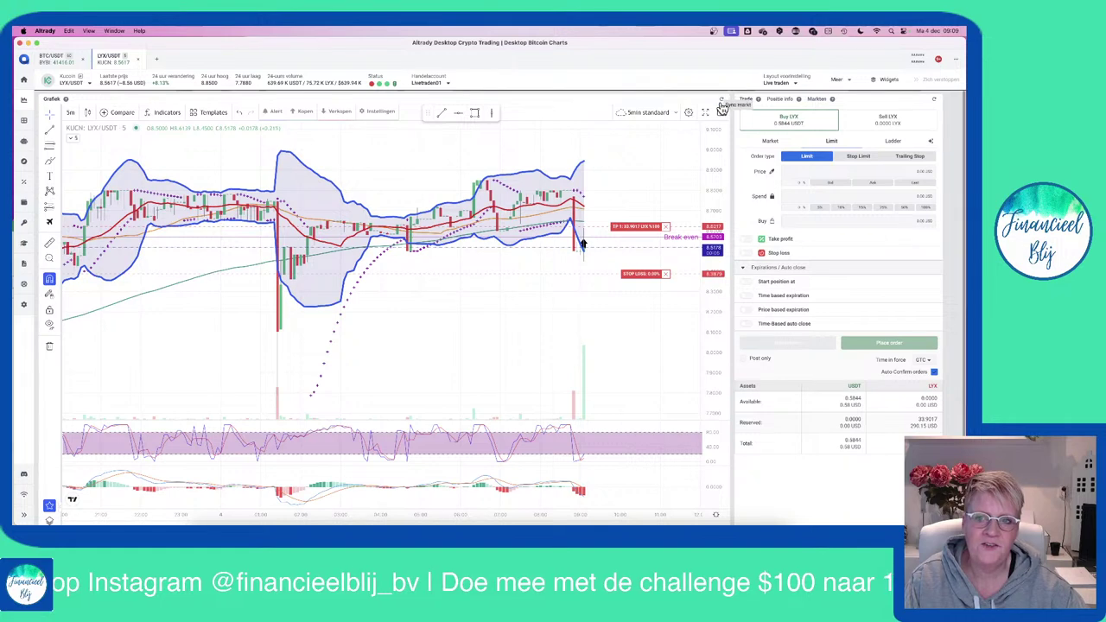
pyautogui.moveTo(616, 186); pyautogui.dragTo(488, 208)
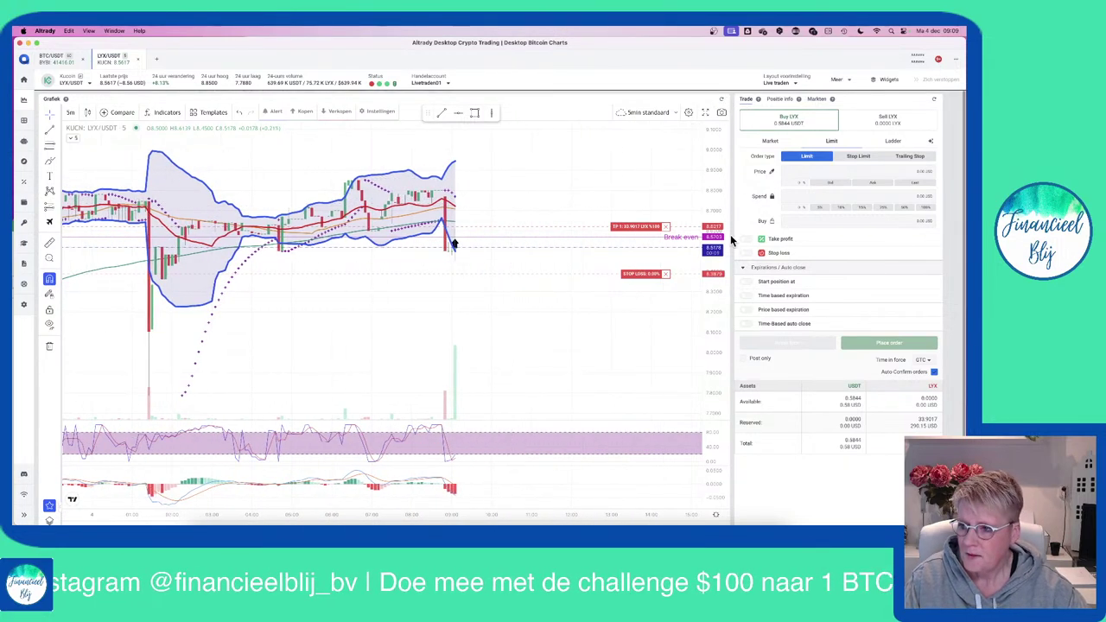
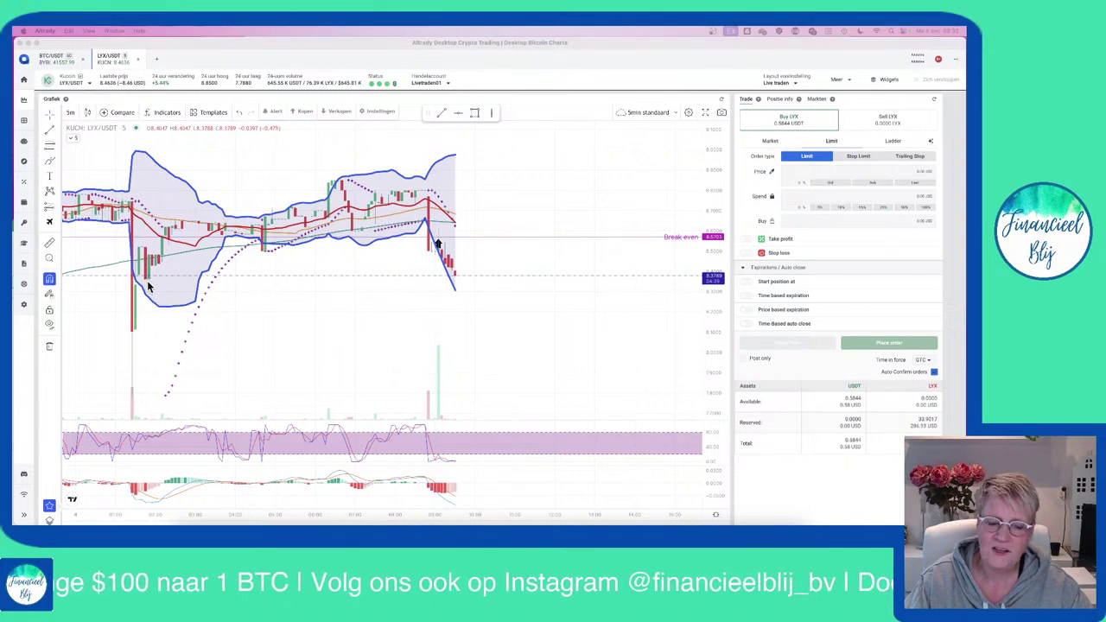
pyautogui.click(155, 285)
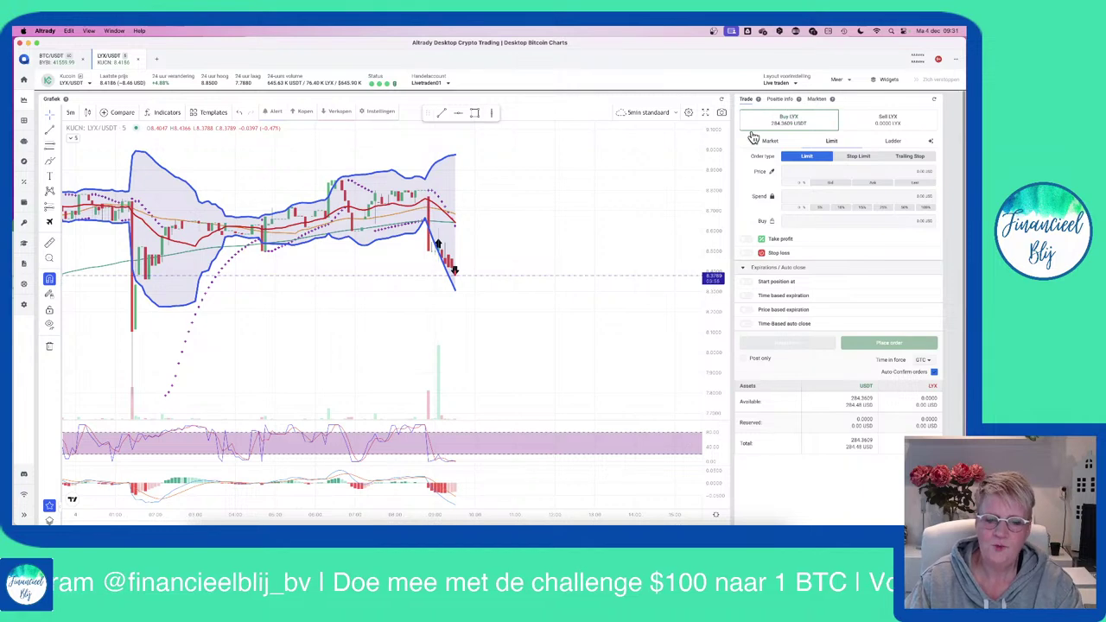
# Step: Switch to the Excel logbook and record an end balance of 284,36 and an end time of 9:31 for trade 45
pyautogui.press('super+Tab')
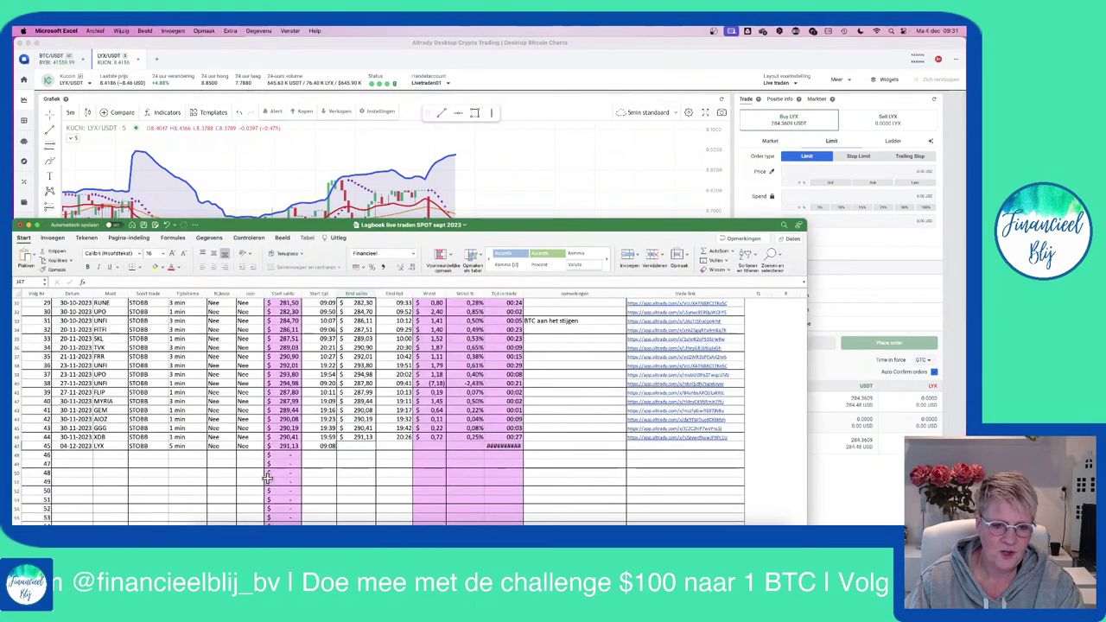
pyautogui.click(363, 447)
pyautogui.write('28')
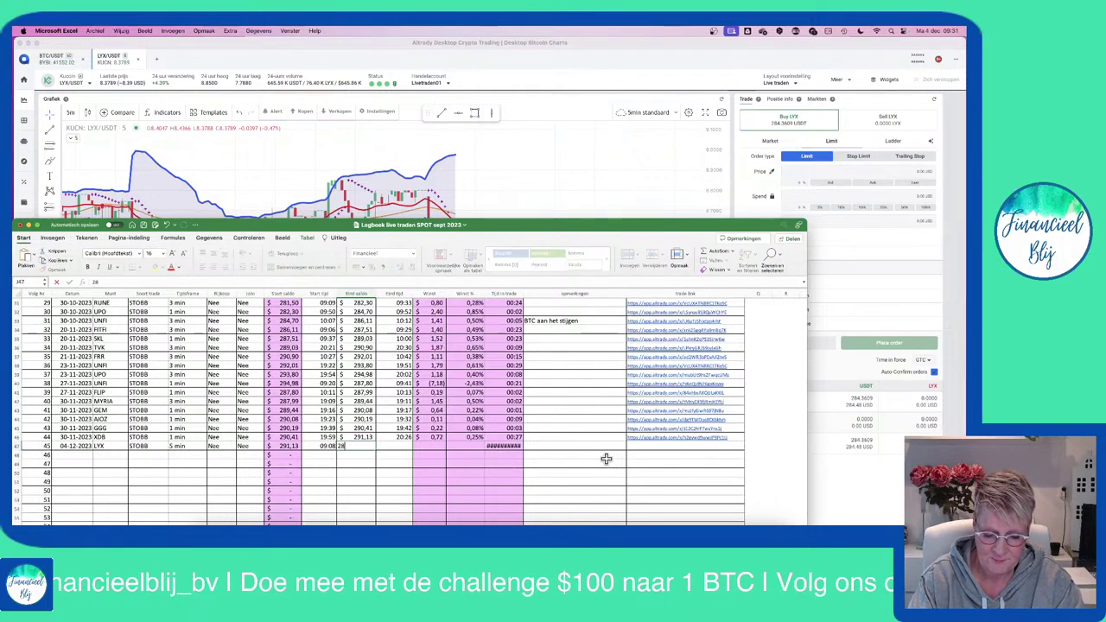
pyautogui.write('4,')
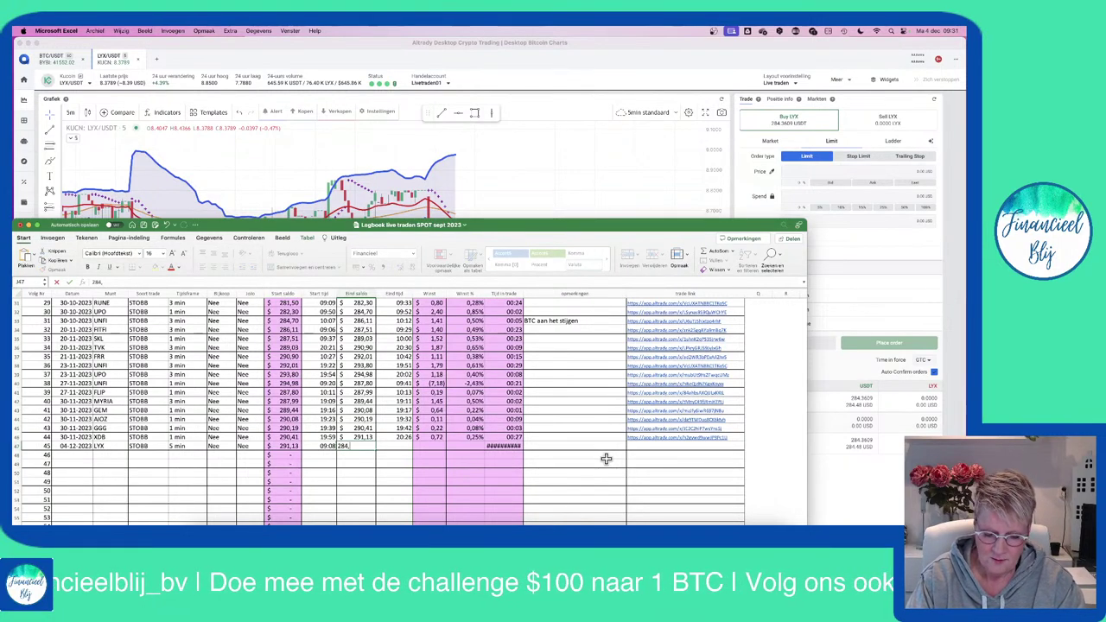
pyautogui.write('36')
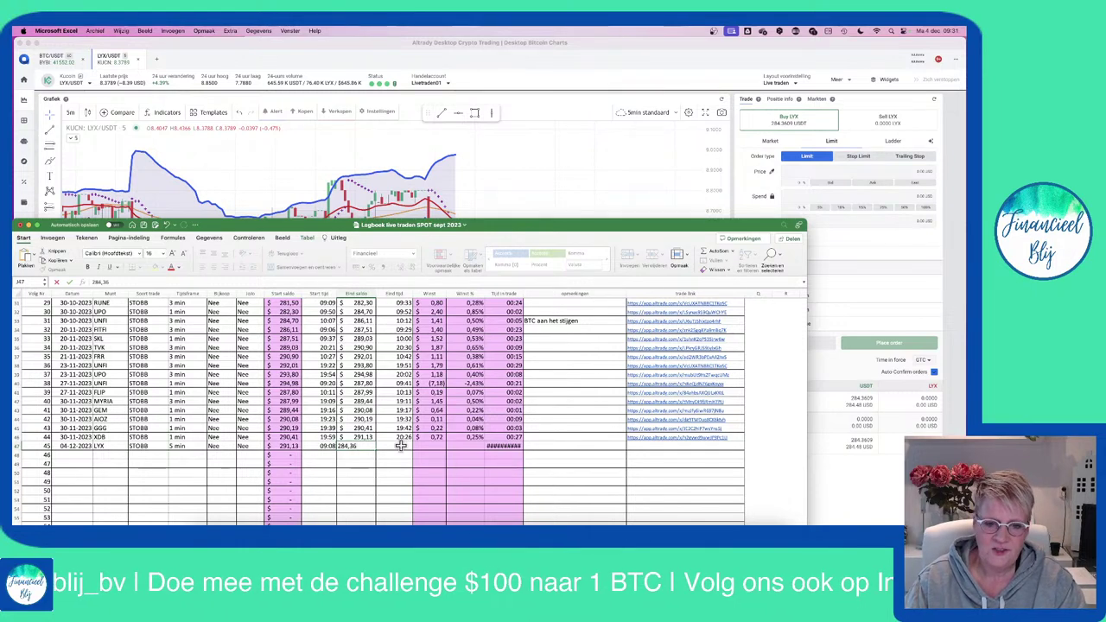
pyautogui.press('Tab')
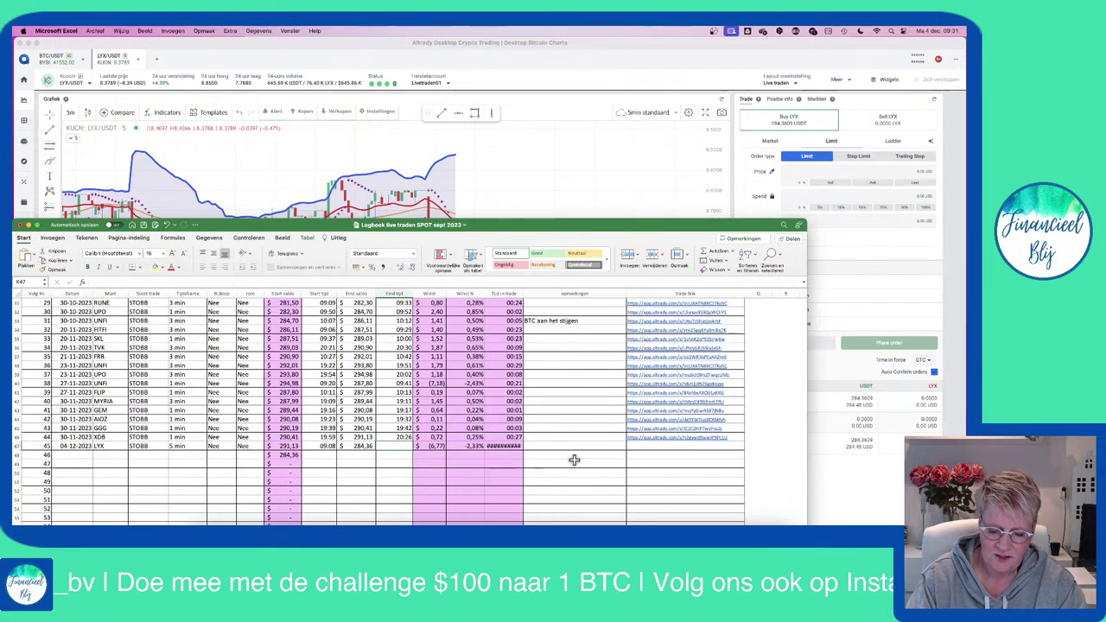
pyautogui.write('9:31')
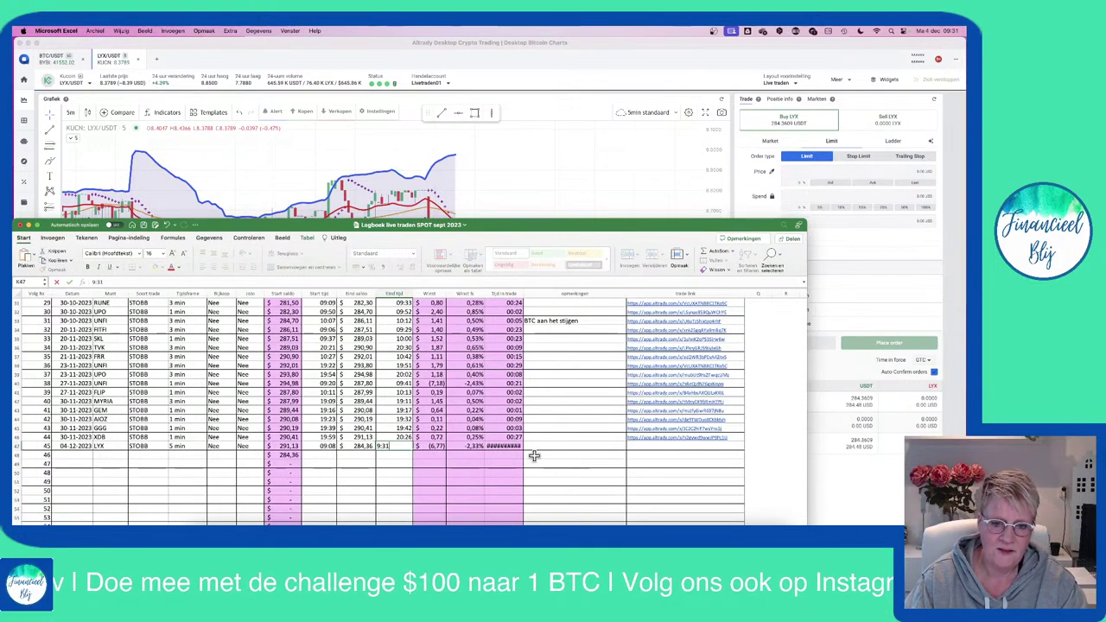
pyautogui.press('Return')
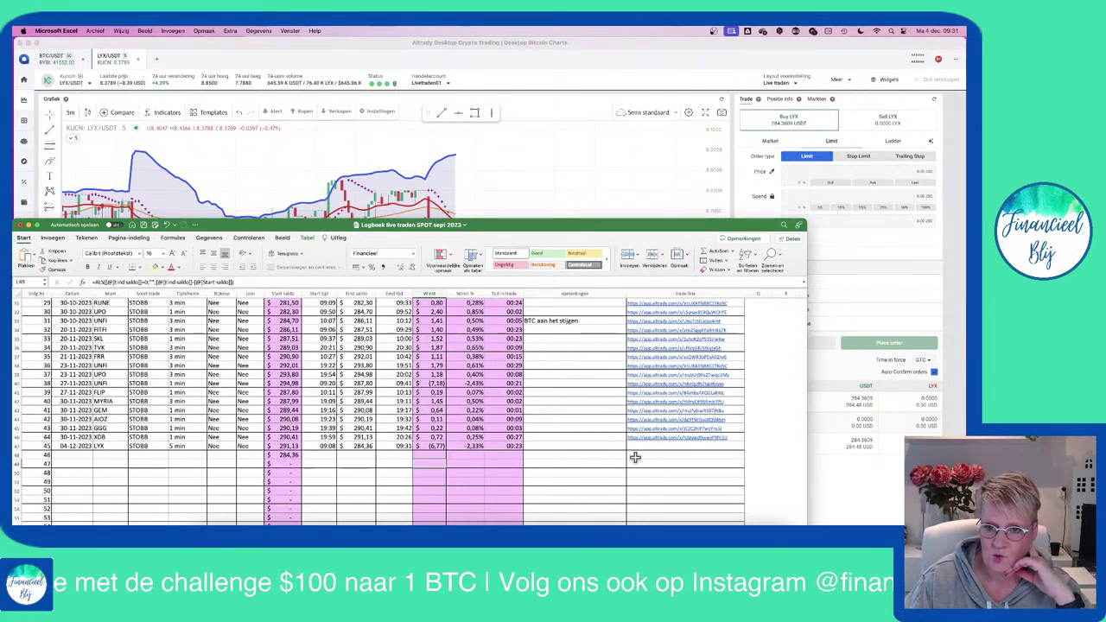
# Step: Copy a share link to a snapshot of the LYX/USDT chart in Altrady and return to the Excel logbook
pyautogui.click(628, 184)
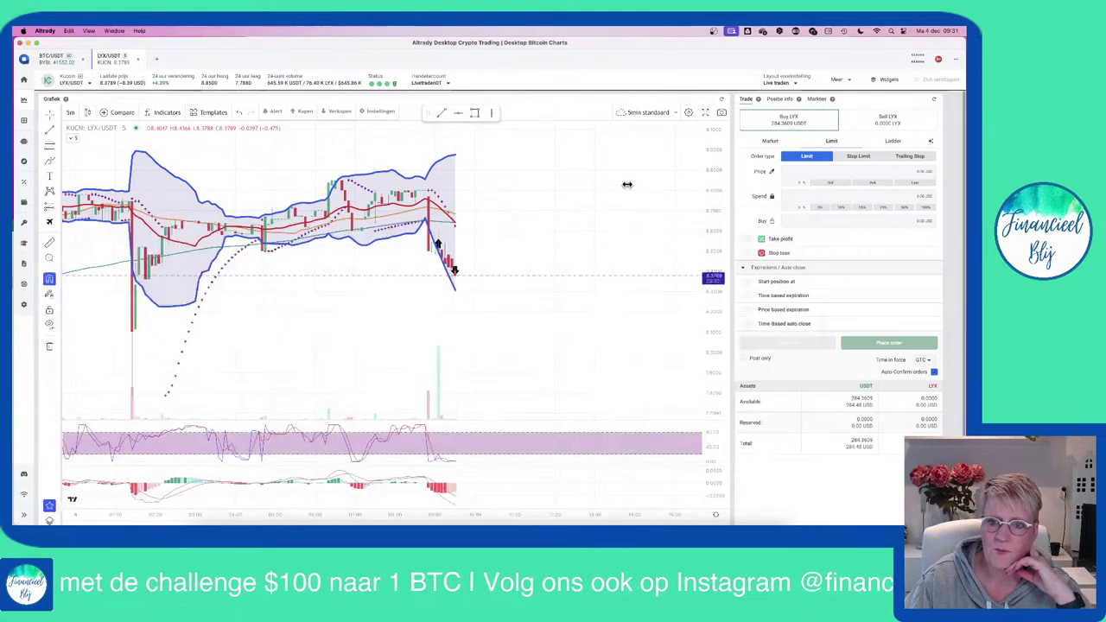
pyautogui.click(722, 114)
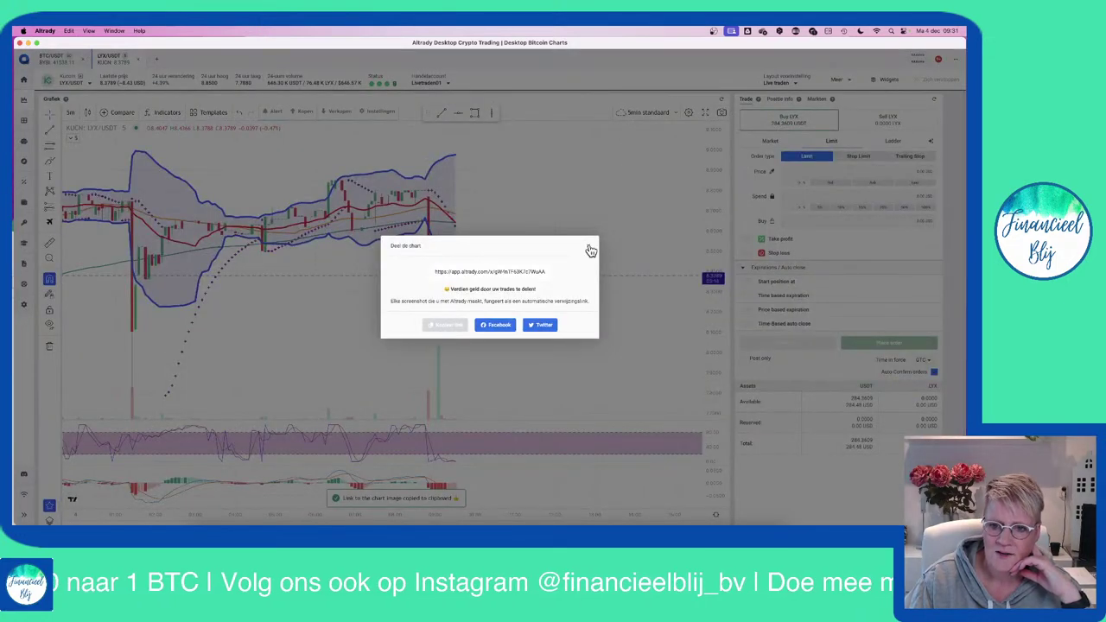
pyautogui.click(591, 251)
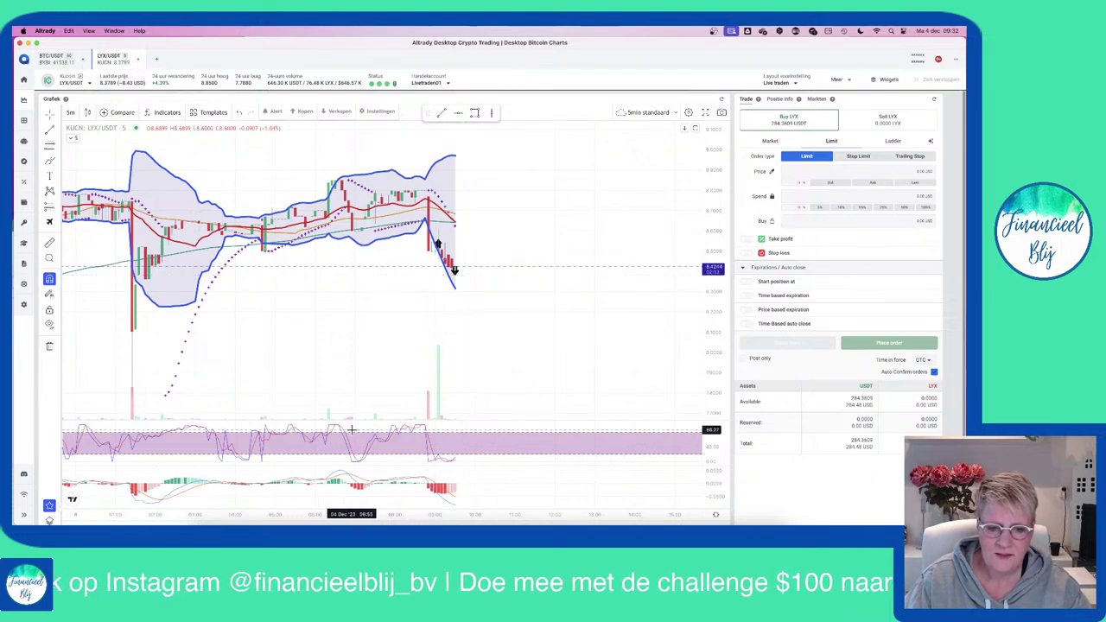
pyautogui.press('super+Tab')
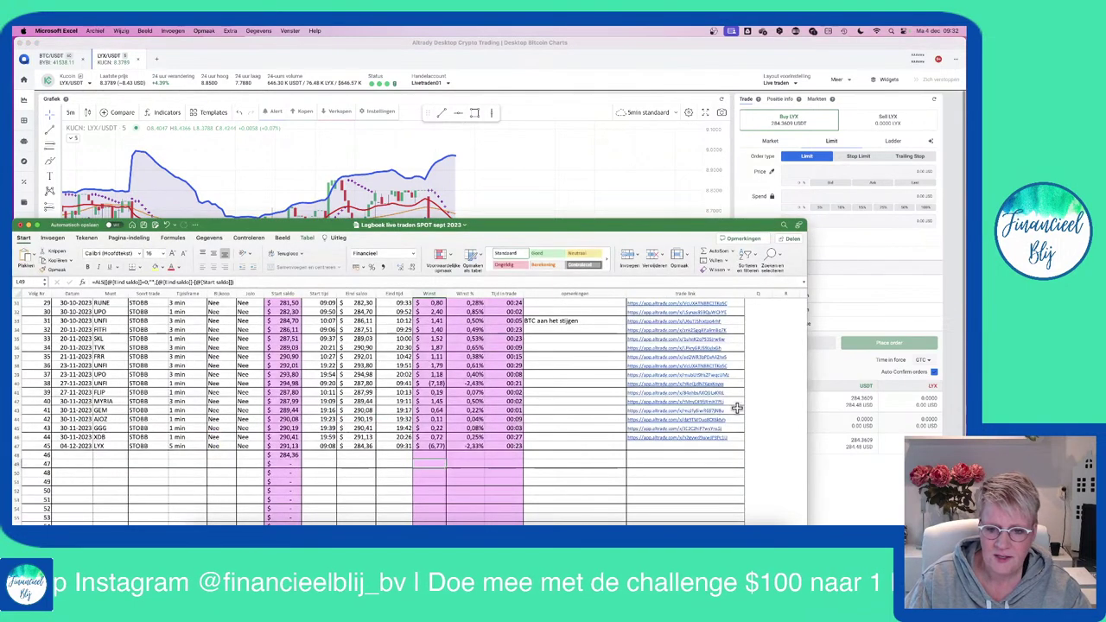
# Step: Paste the copied chart link into the trade link cell of trade 45 in the Excel logbook and return to Altrady
pyautogui.click(652, 445)
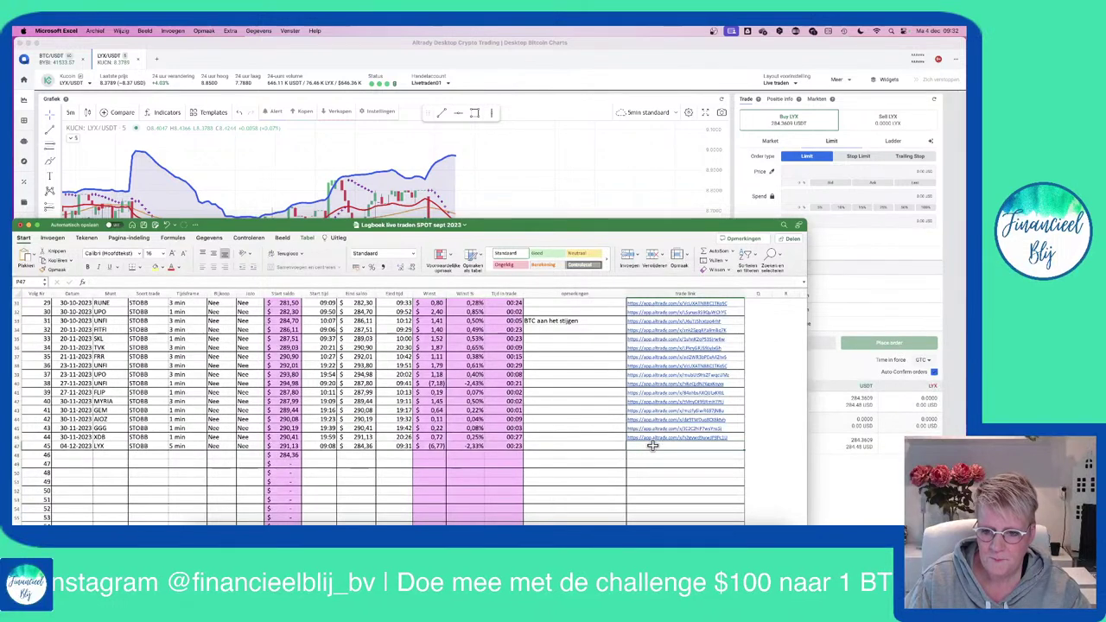
pyautogui.rightClick(652, 444)
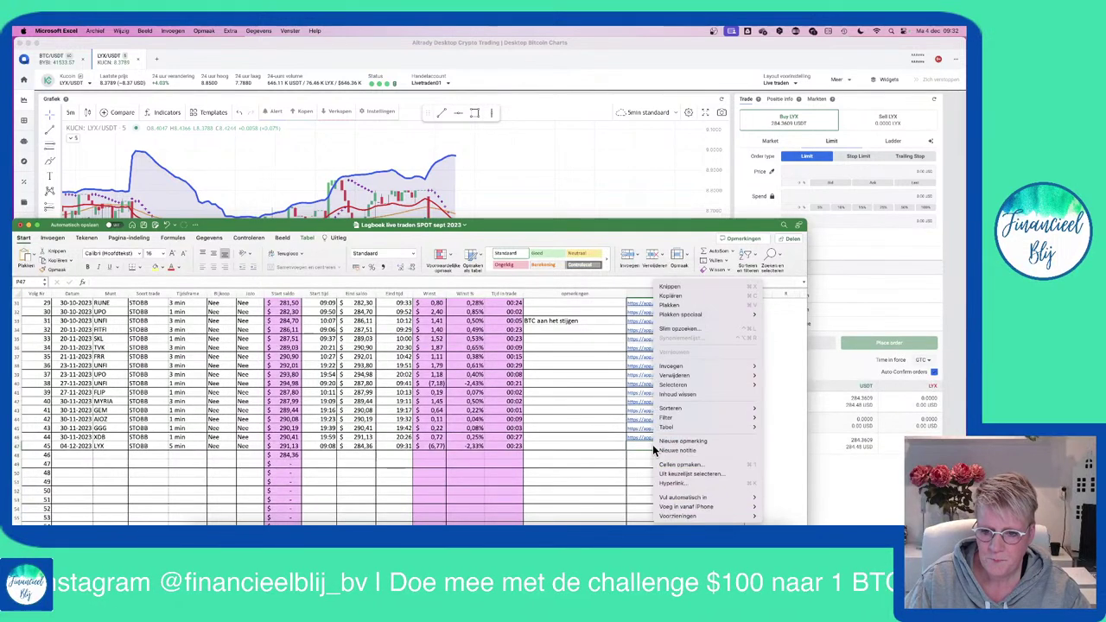
pyautogui.click(672, 305)
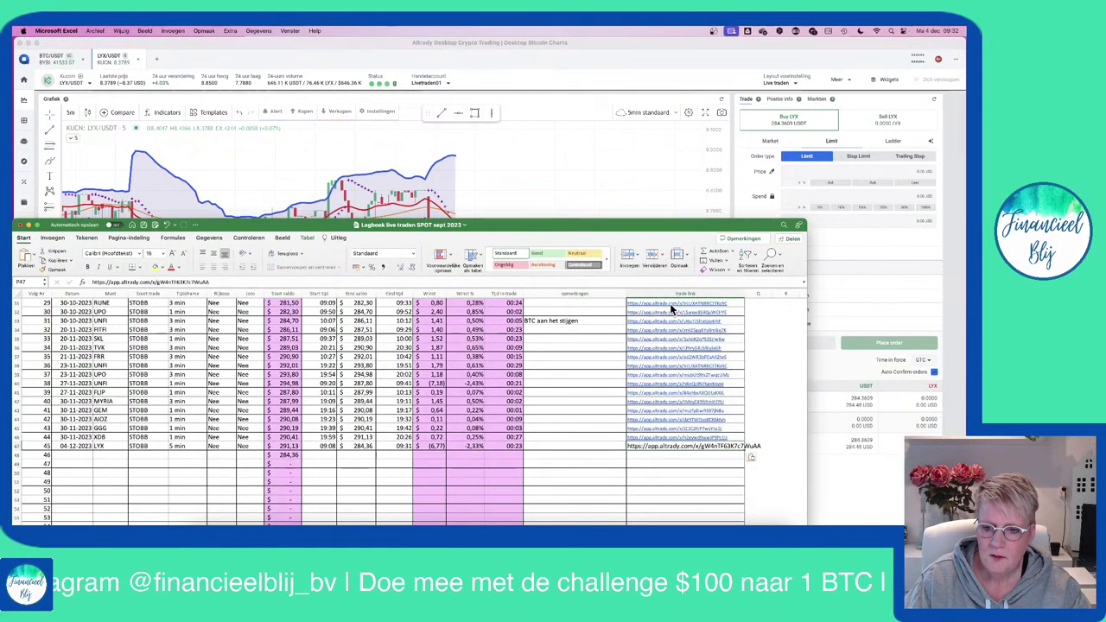
pyautogui.click(652, 473)
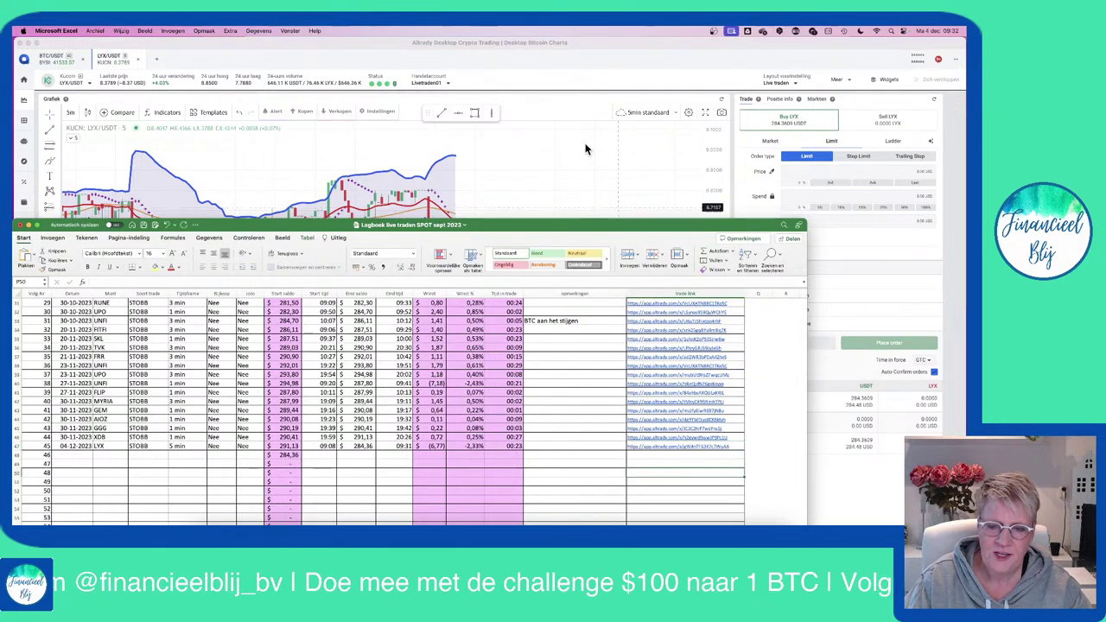
pyautogui.click(585, 149)
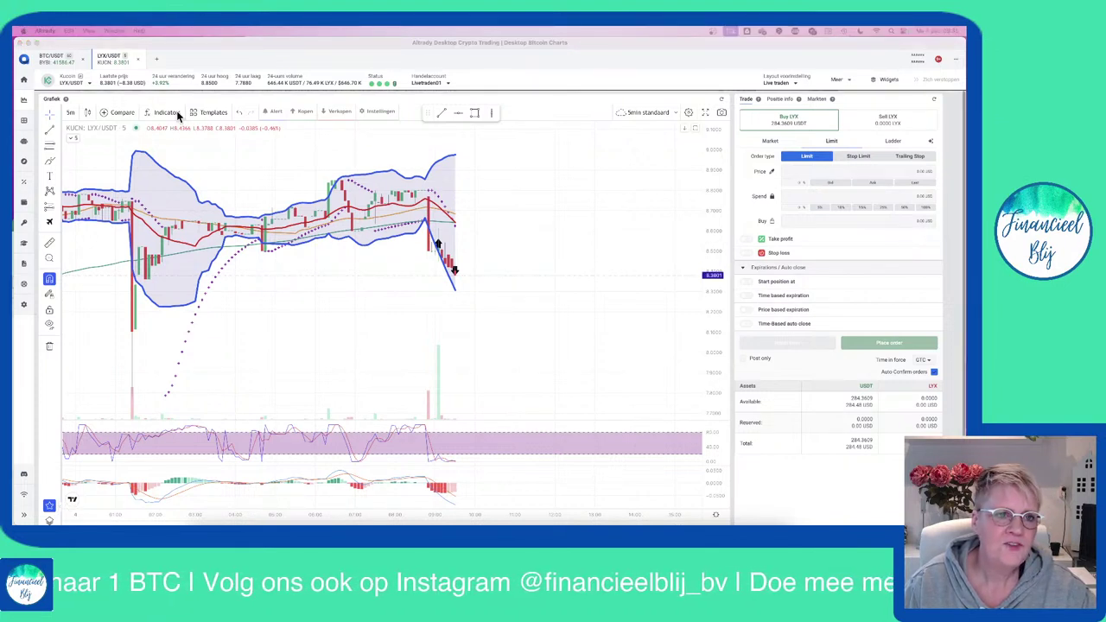
# Step: Replace the LYX/USDT chart with LUNC/USDT and measure its full price rise from the early base to the peak
pyautogui.click(135, 59)
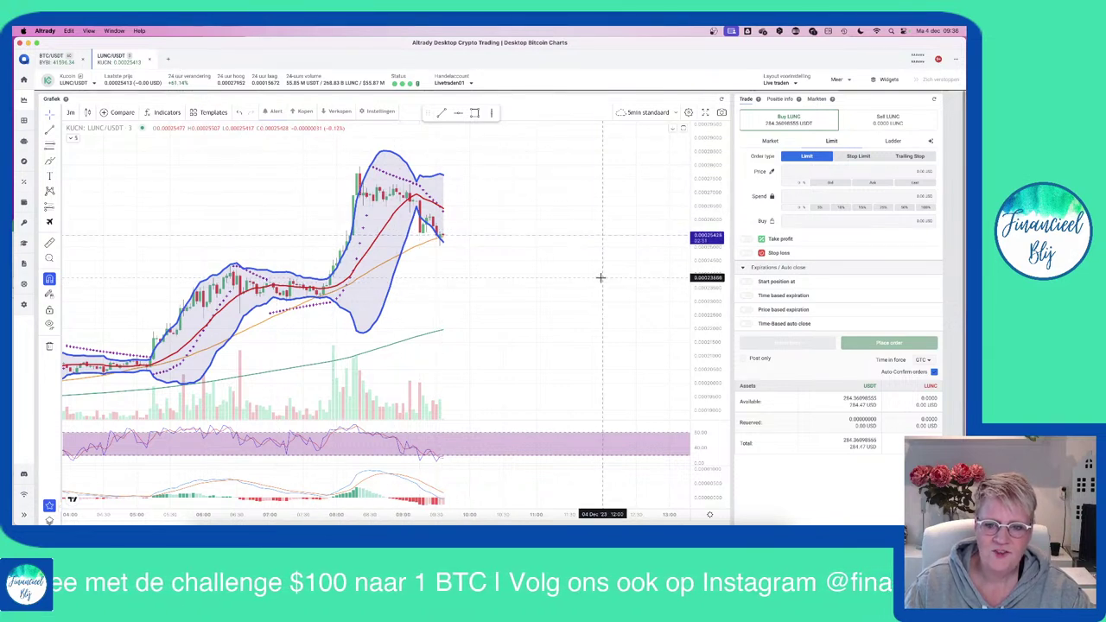
pyautogui.moveTo(468, 280); pyautogui.dragTo(608, 276)
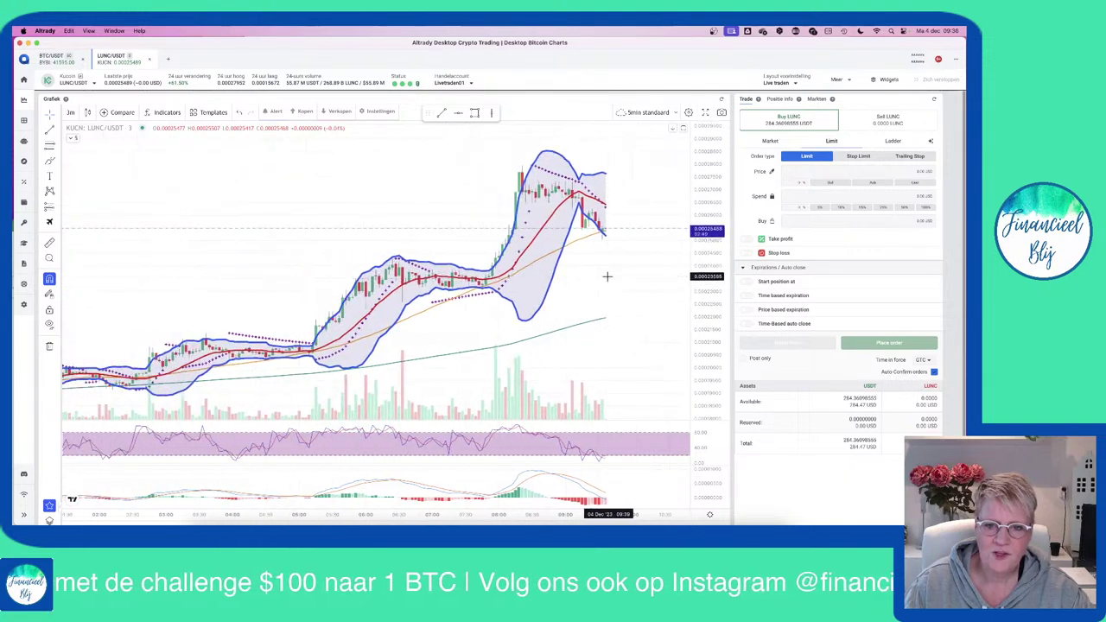
pyautogui.scroll(-2, 608, 276)
pyautogui.scroll(-5, 608, 277)
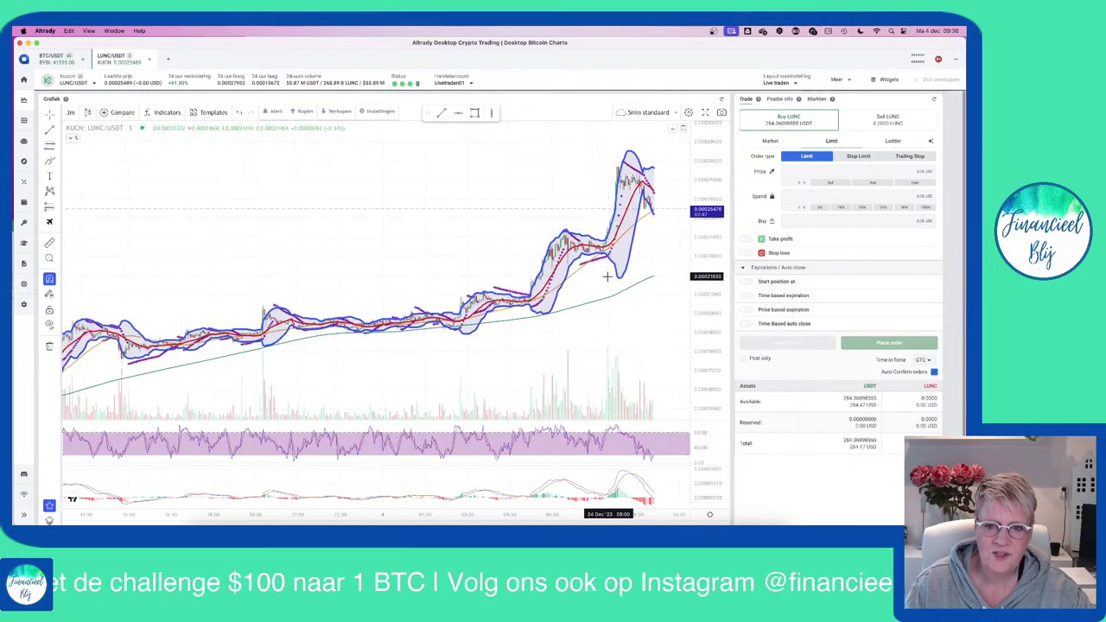
pyautogui.scroll(-1, 610, 284)
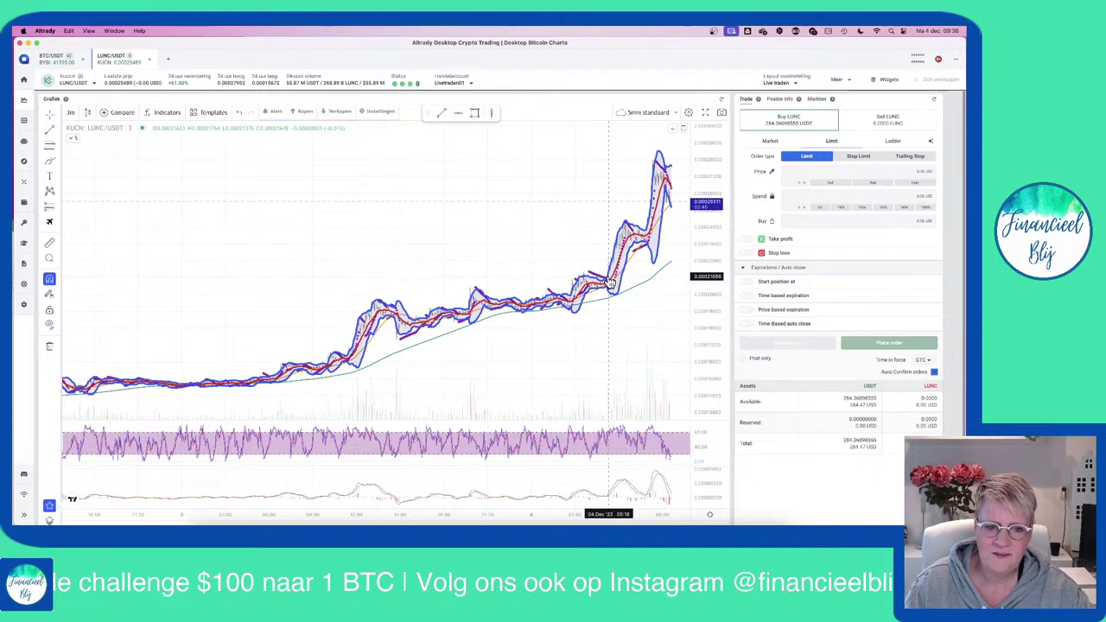
pyautogui.scroll(-2, 610, 284)
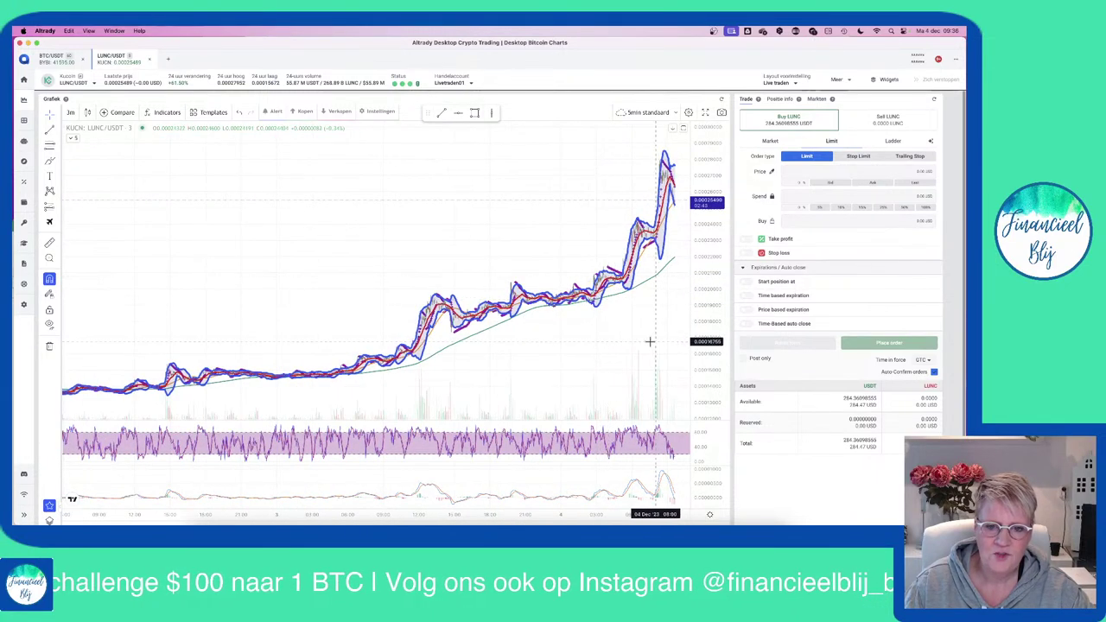
pyautogui.moveTo(654, 341); pyautogui.dragTo(420, 358)
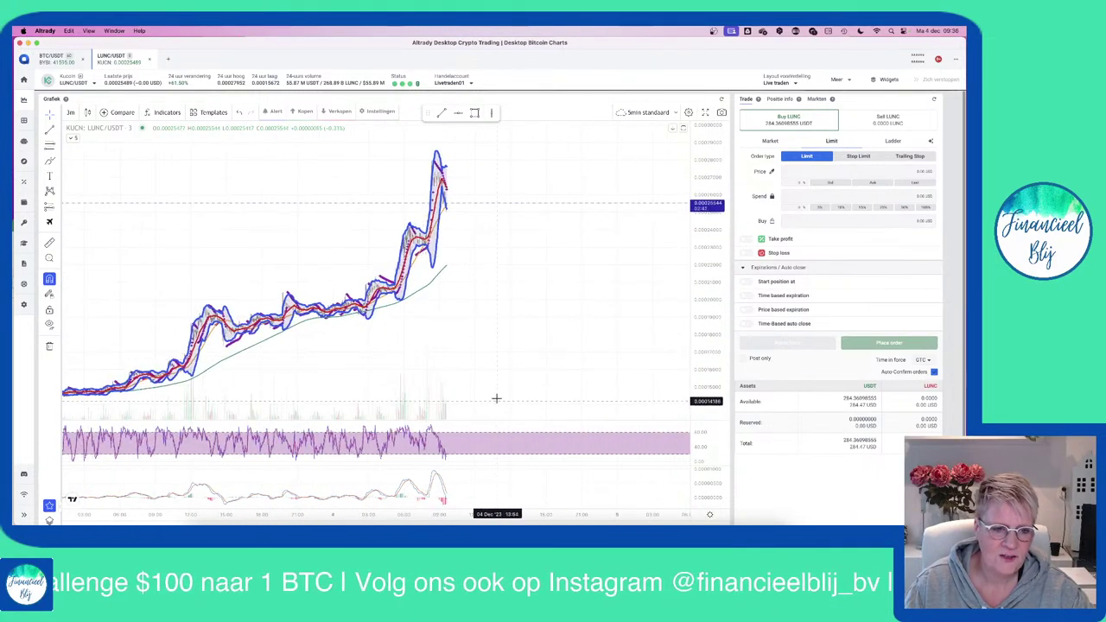
pyautogui.keyDown('shift'); pyautogui.click(497, 394); pyautogui.keyUp('shift')
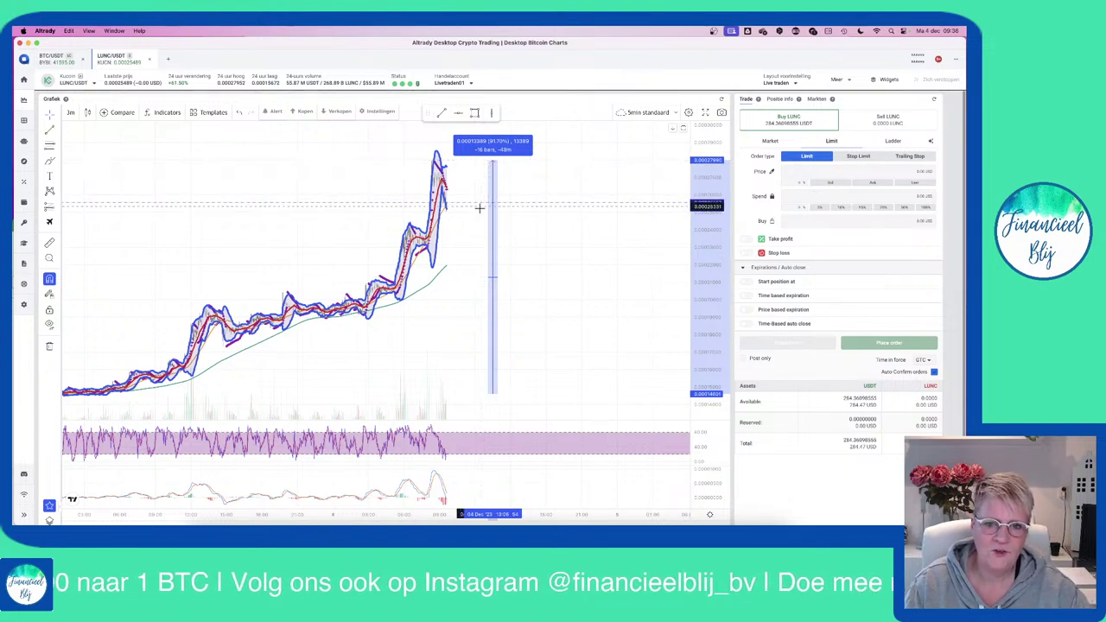
pyautogui.click(634, 265)
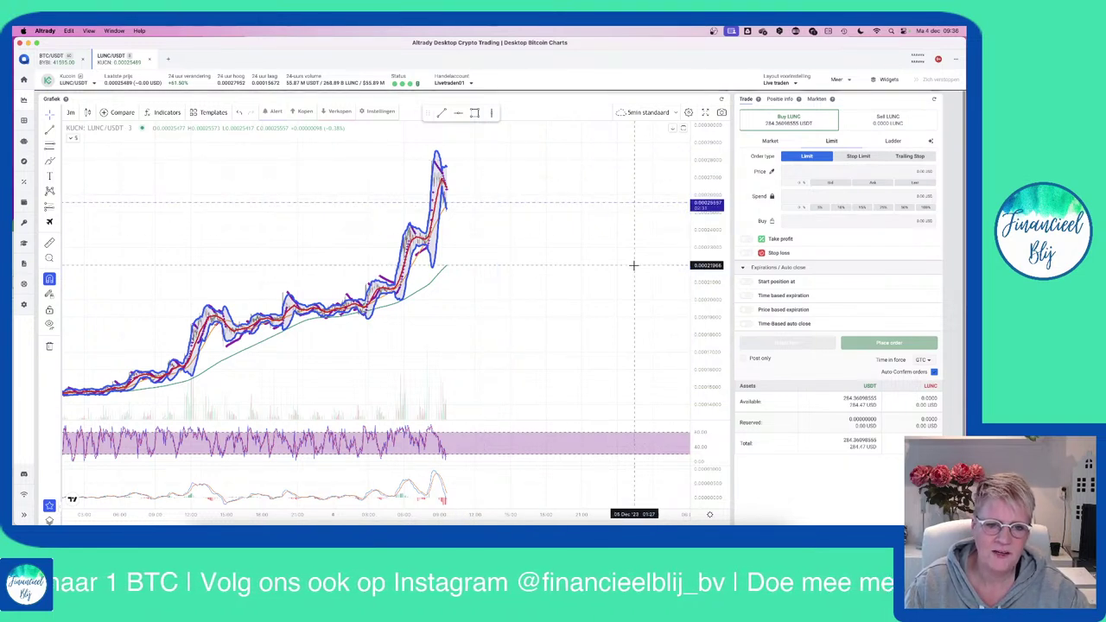
# Step: Examine the LUNC/USDT uptrend and measure its last leg up to the peak
pyautogui.scroll(-3, 484, 311)
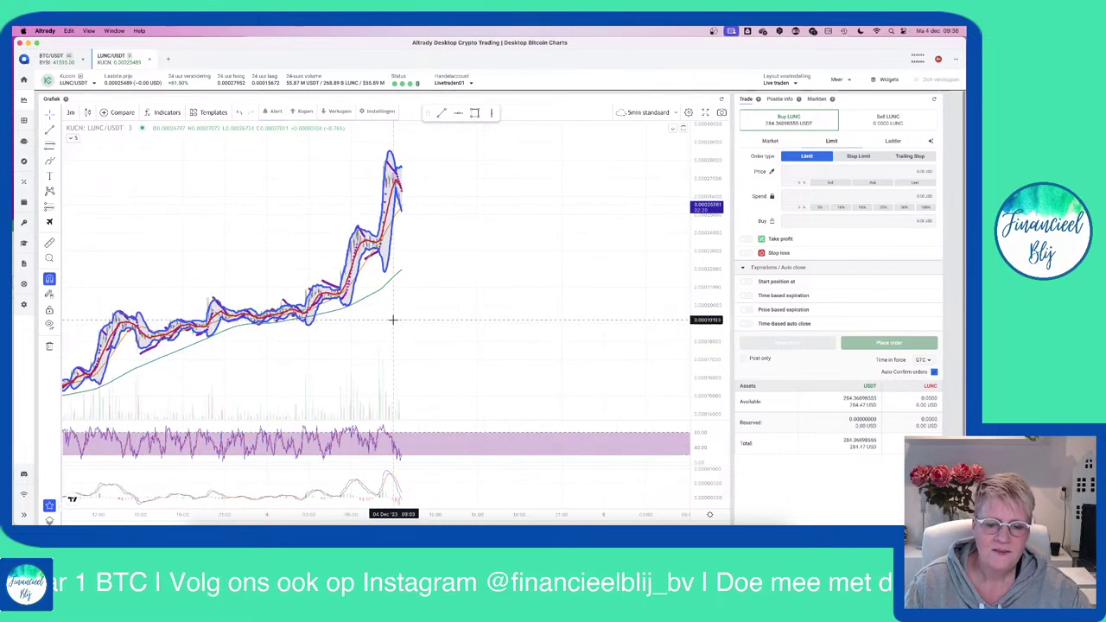
pyautogui.moveTo(392, 316); pyautogui.dragTo(562, 325)
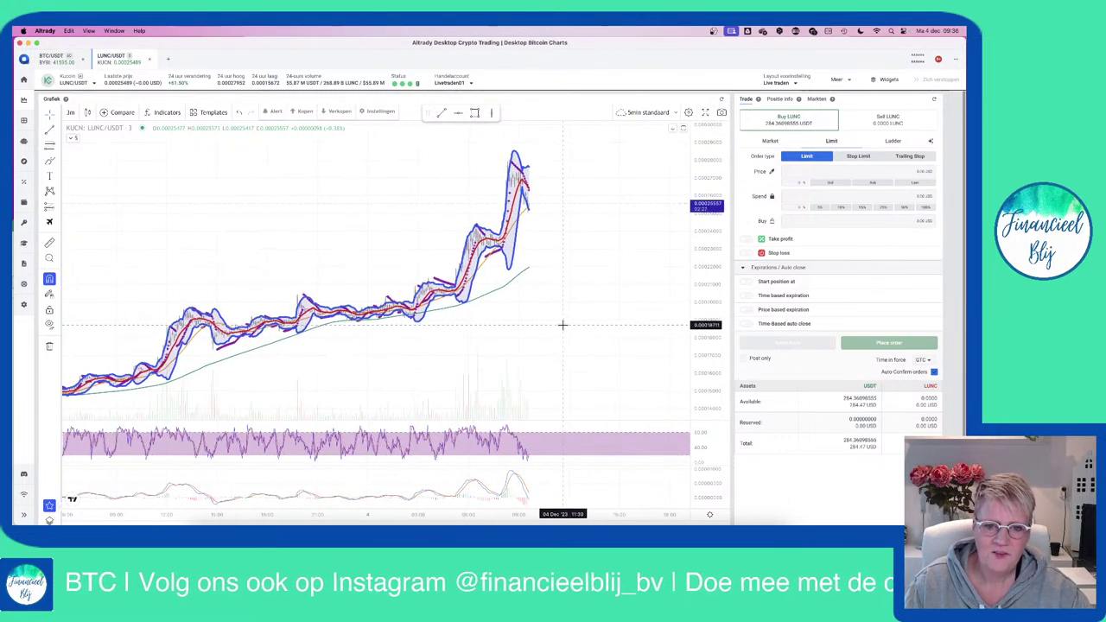
pyautogui.scroll(1, 563, 325)
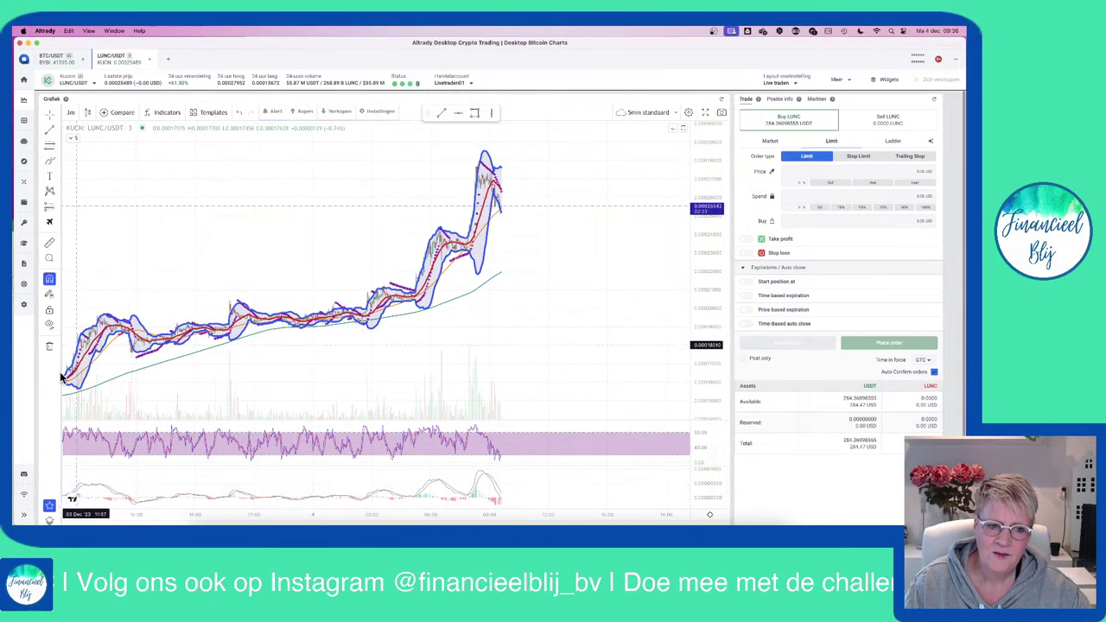
pyautogui.moveTo(232, 370); pyautogui.dragTo(365, 366)
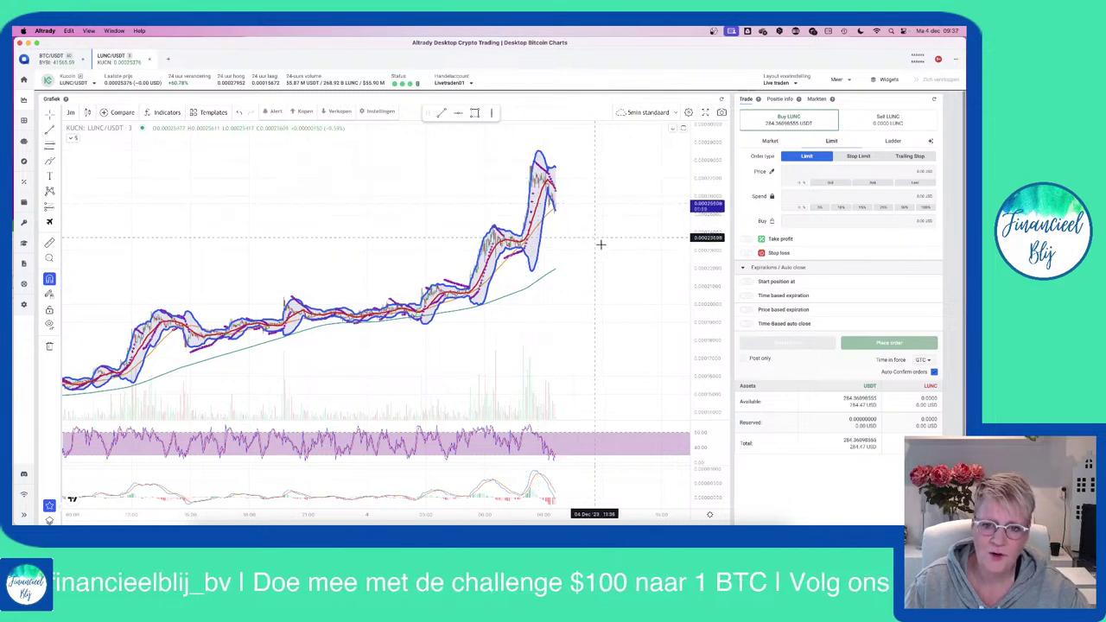
pyautogui.moveTo(600, 248); pyautogui.dragTo(597, 159)
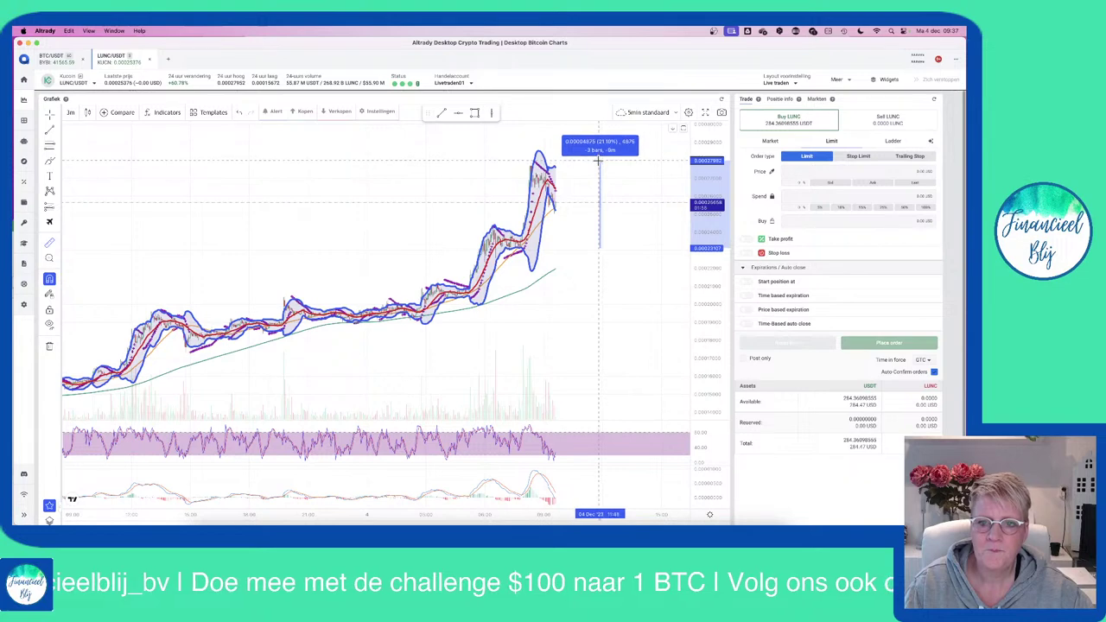
# Step: Examine the latest LUNC/USDT candles and measure the short distances above and below the recent price, clearing the measurement when done
pyautogui.moveTo(622, 223); pyautogui.dragTo(445, 265)
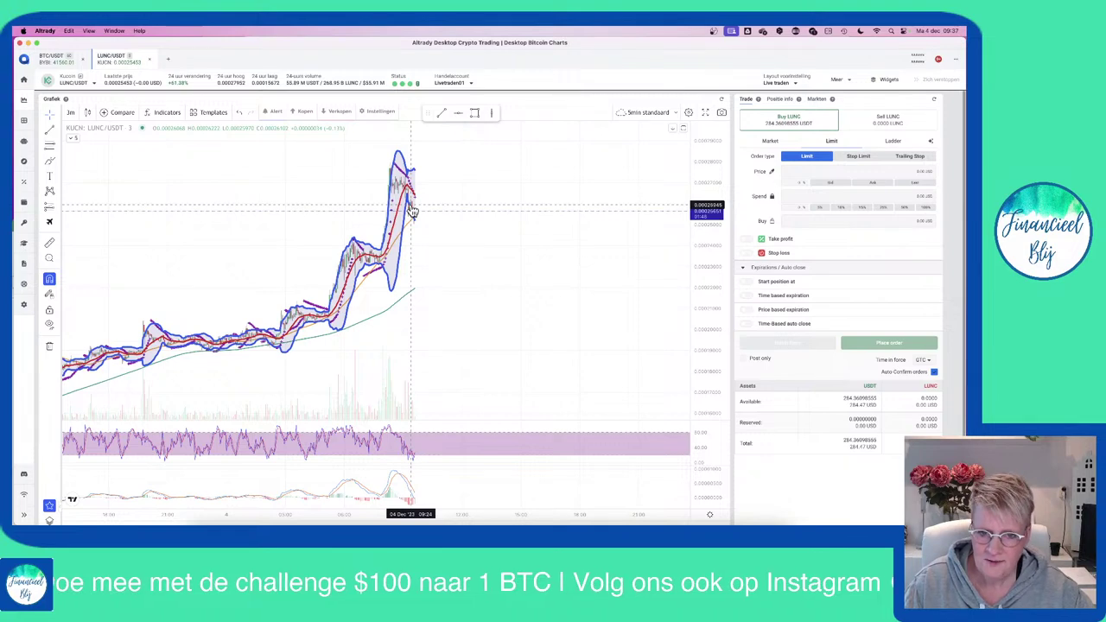
pyautogui.scroll(5, 479, 220)
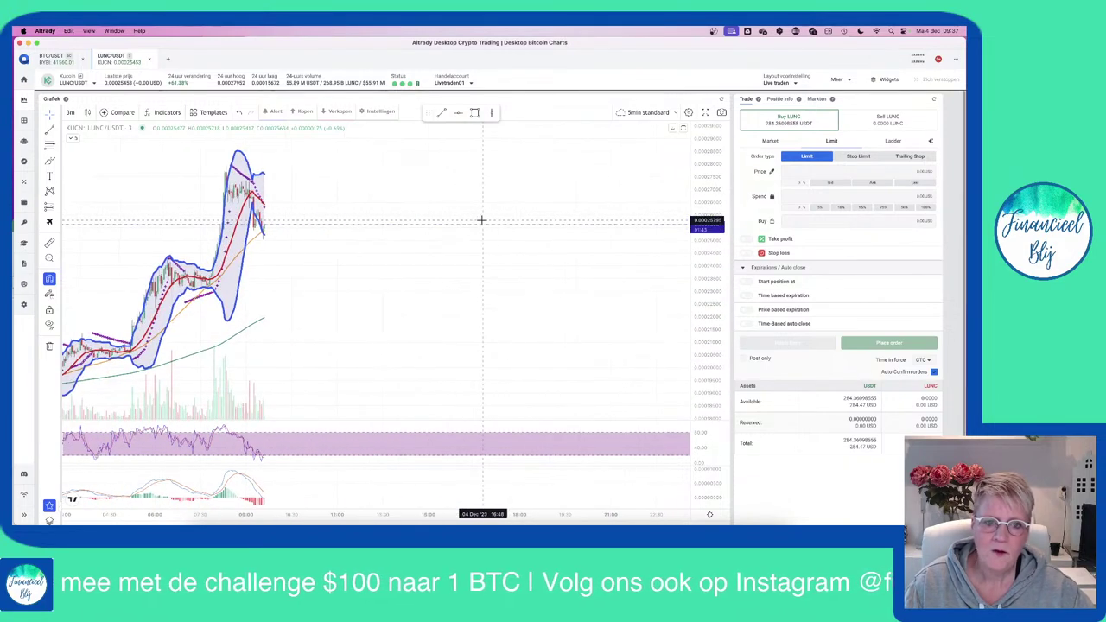
pyautogui.moveTo(167, 285); pyautogui.dragTo(519, 286)
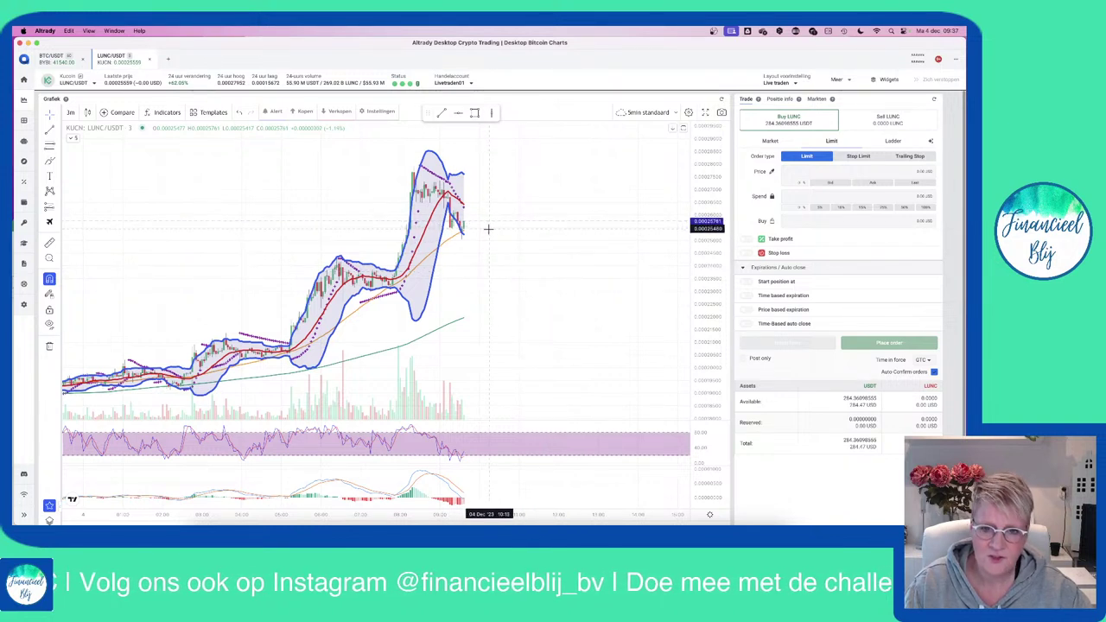
pyautogui.moveTo(488, 229); pyautogui.dragTo(491, 220)
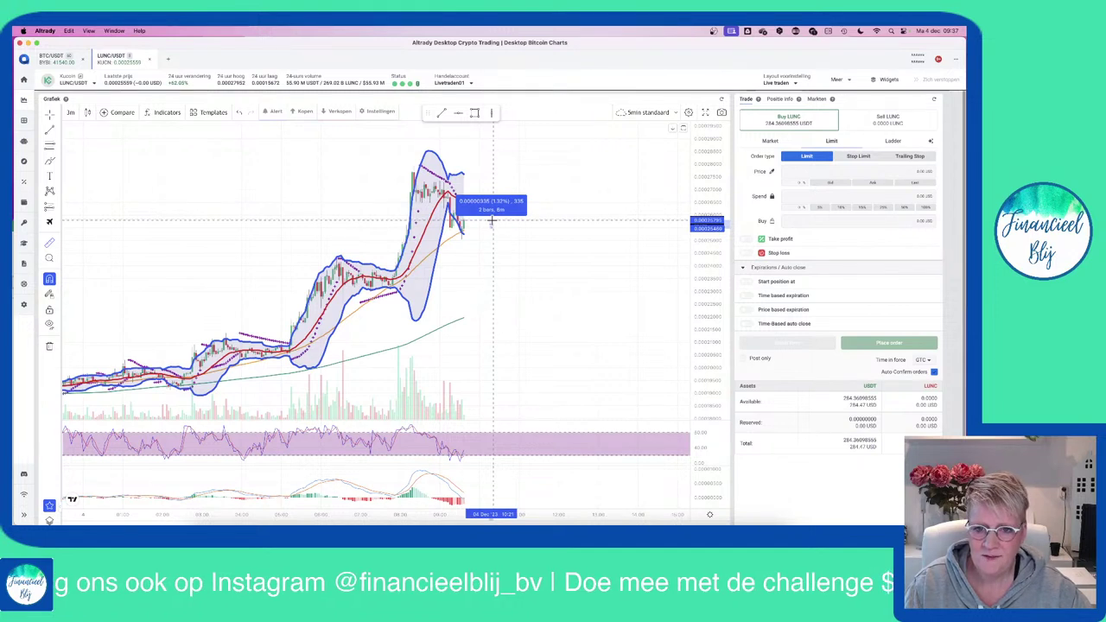
pyautogui.moveTo(491, 230); pyautogui.dragTo(573, 252)
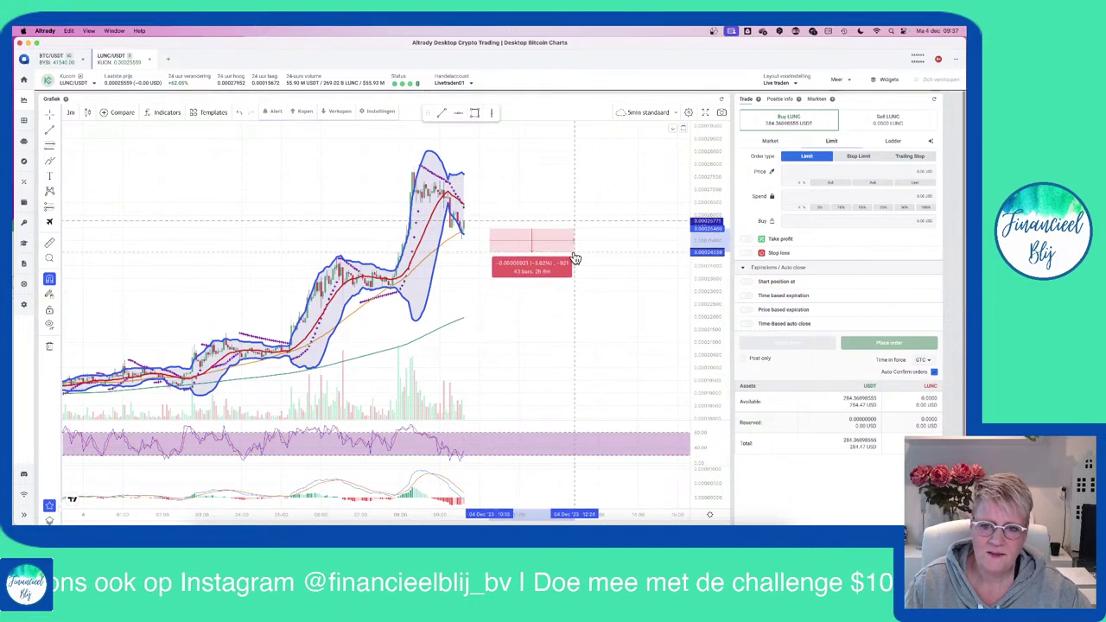
pyautogui.click(573, 252)
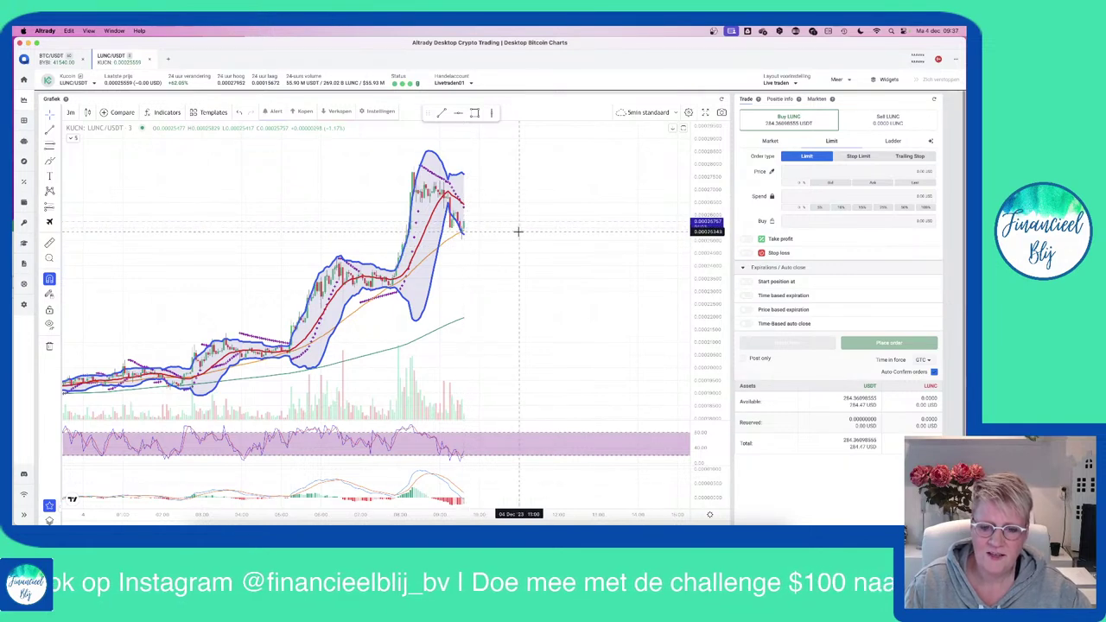
pyautogui.scroll(3, 519, 231)
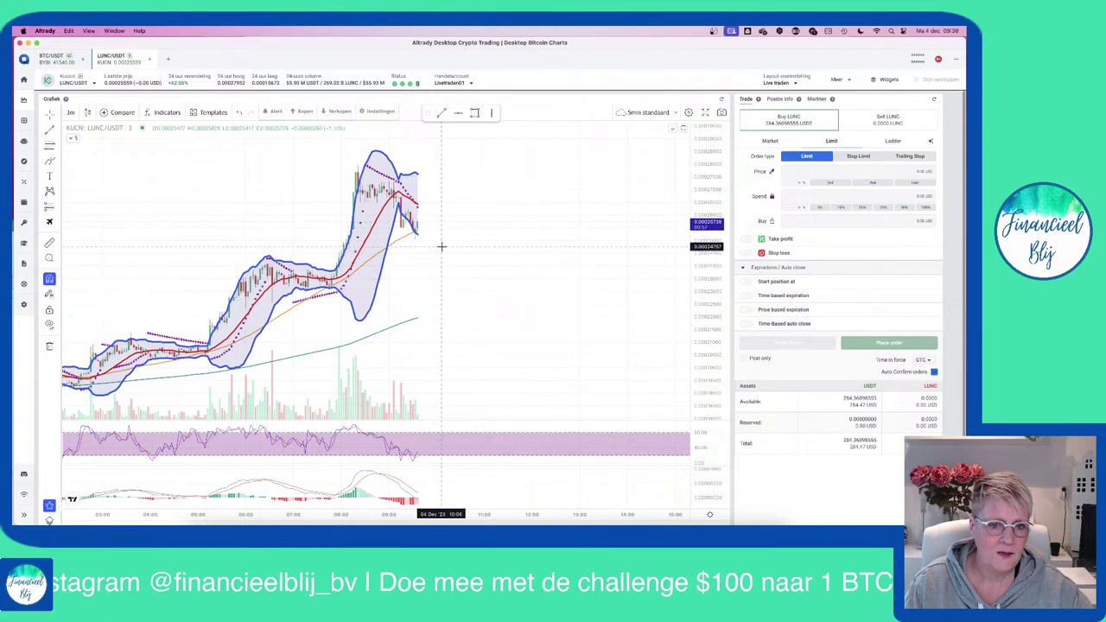
pyautogui.moveTo(458, 270); pyautogui.dragTo(470, 290)
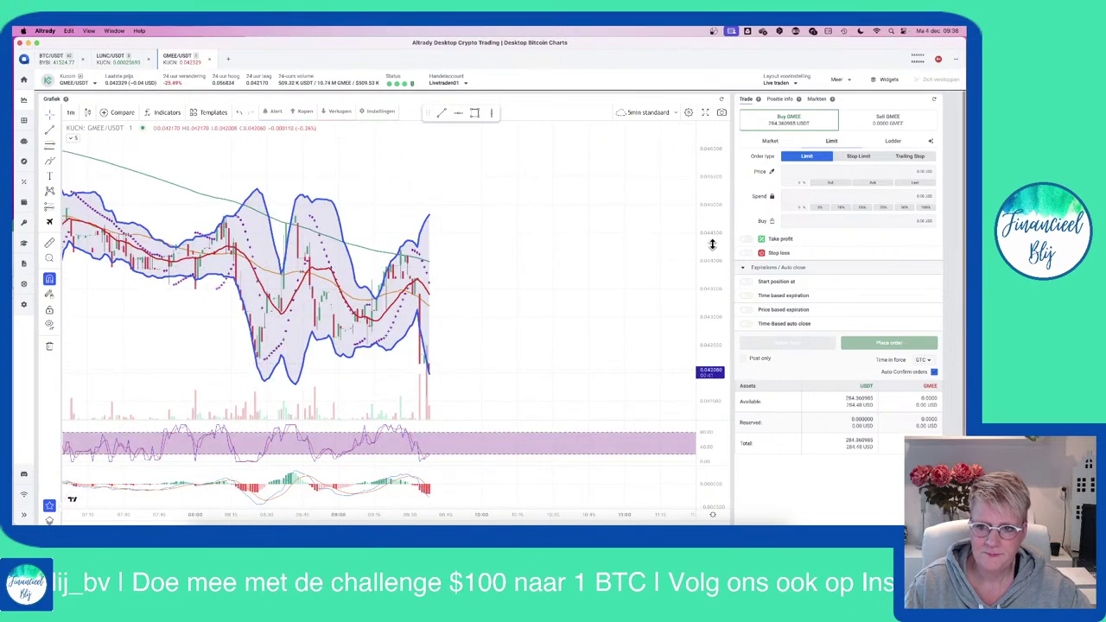
# Step: Examine the one-minute GMEE/USDT chart, following the long decline back to its earlier peak and the latest candles up close
pyautogui.moveTo(712, 245); pyautogui.dragTo(712, 294)
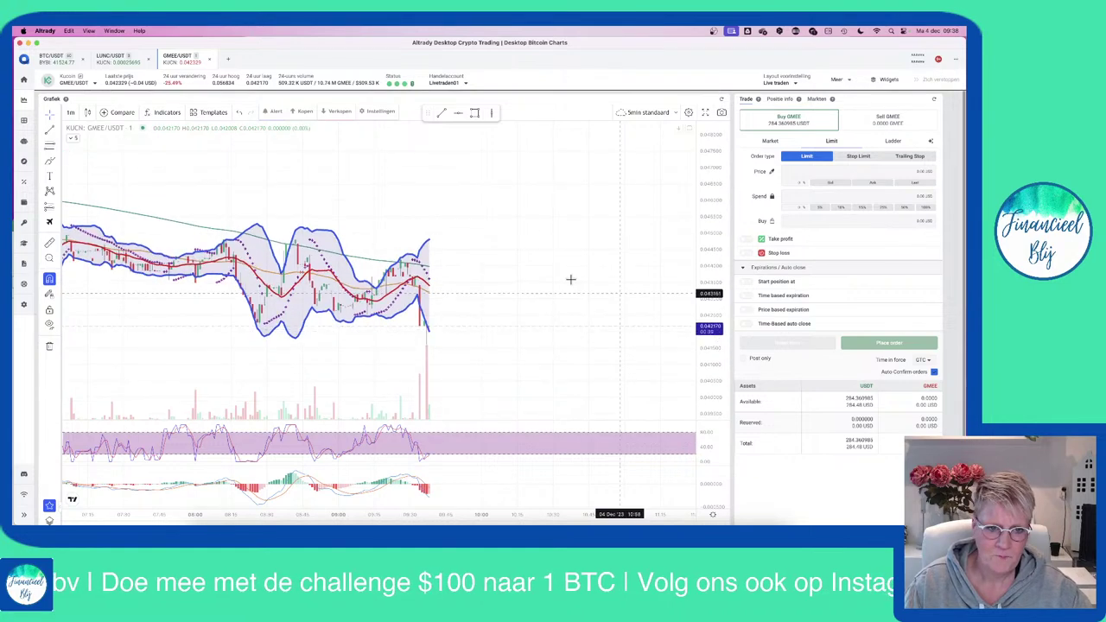
pyautogui.moveTo(524, 265); pyautogui.dragTo(630, 279)
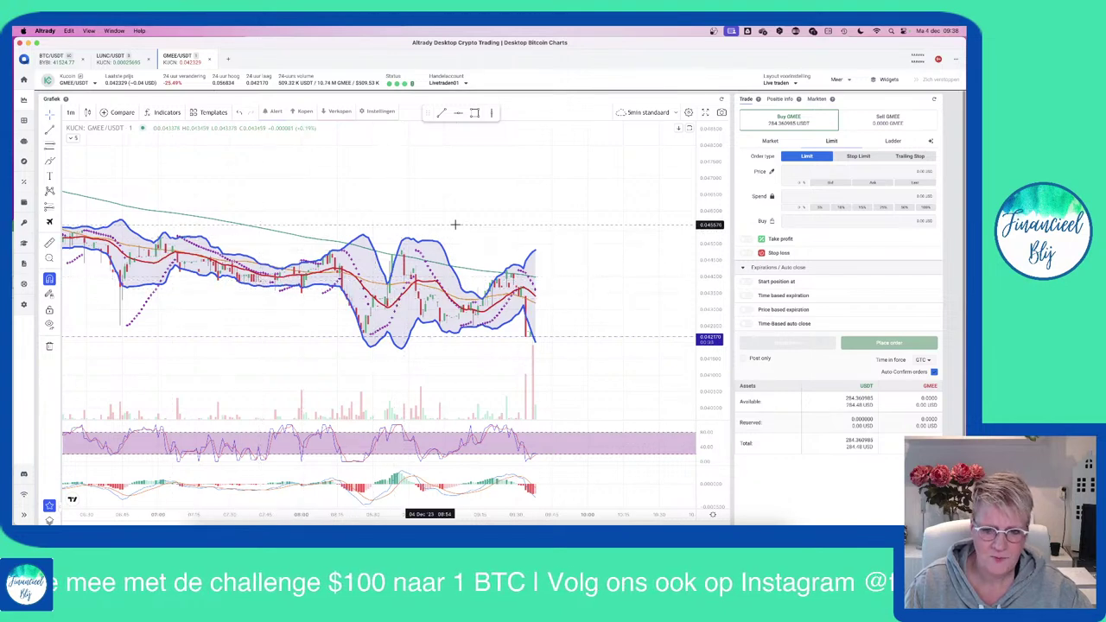
pyautogui.hscroll(5, 454, 221)
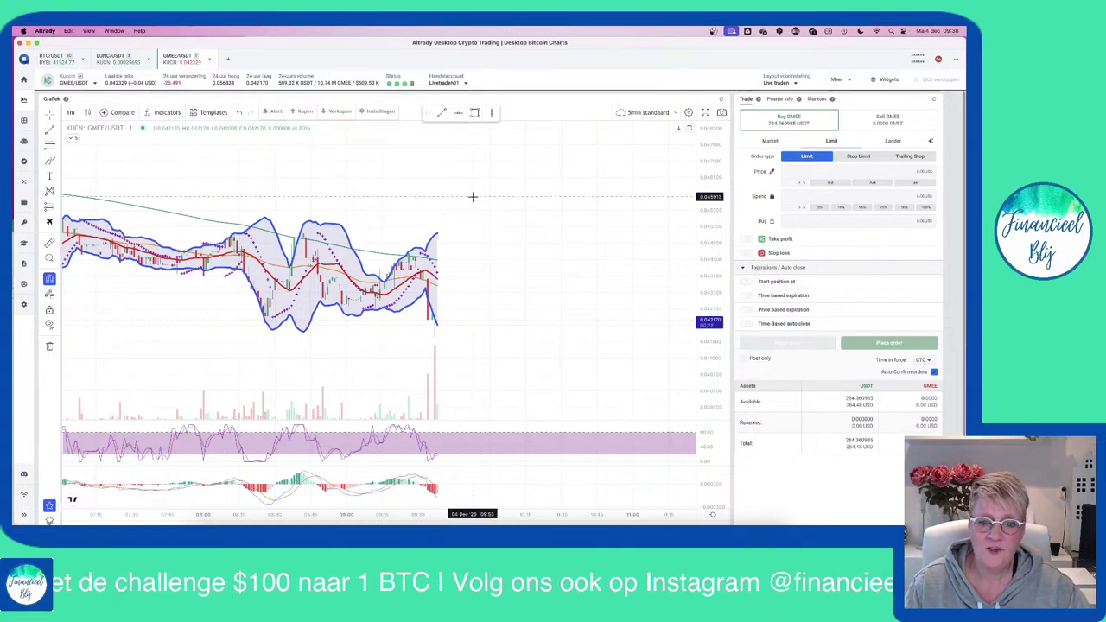
pyautogui.scroll(-3, 473, 197)
pyautogui.scroll(-5, 473, 197)
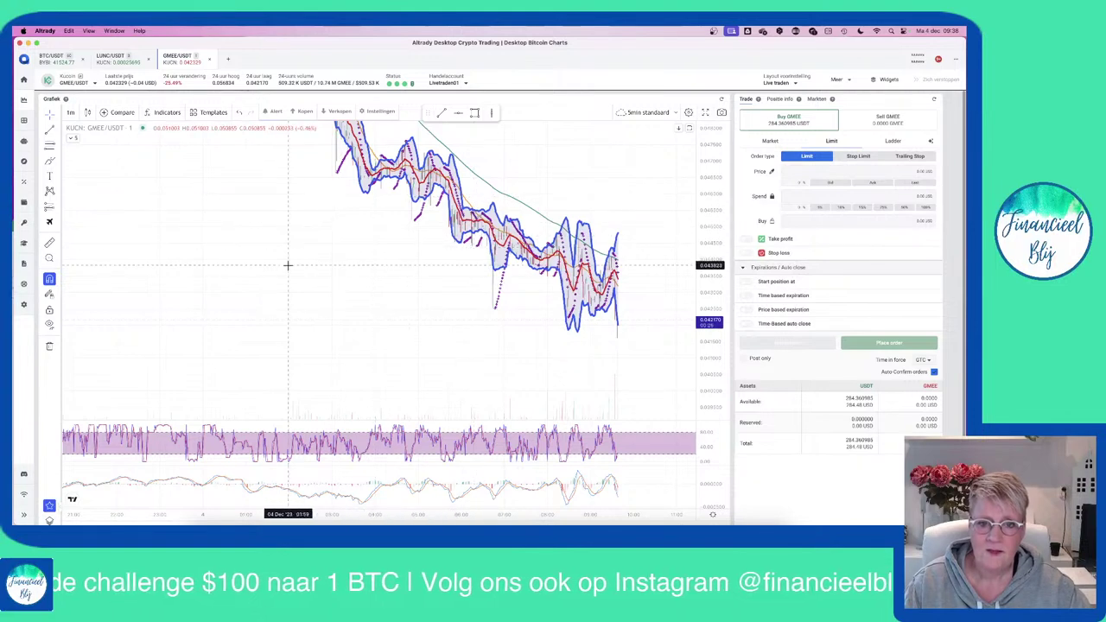
pyautogui.moveTo(288, 267); pyautogui.dragTo(274, 361)
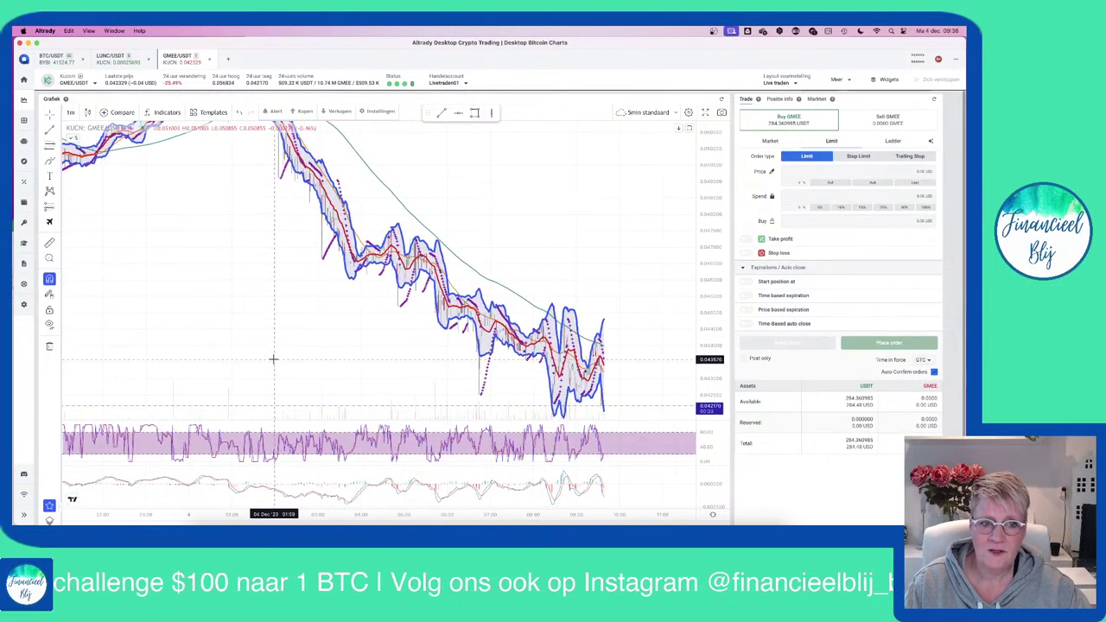
pyautogui.moveTo(250, 219); pyautogui.dragTo(250, 327)
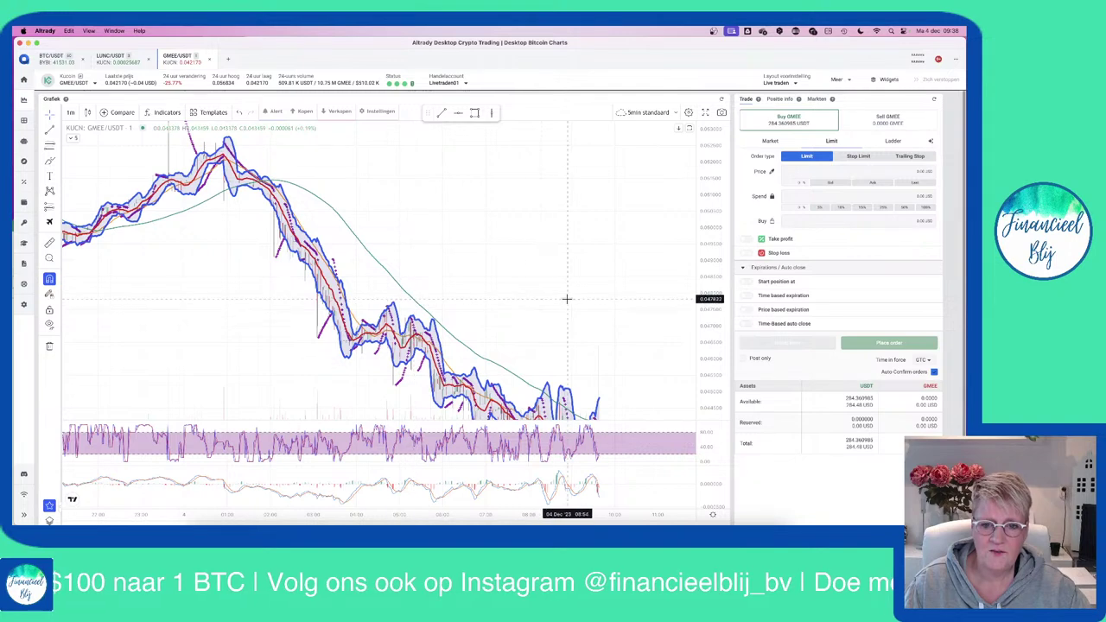
pyautogui.moveTo(566, 299); pyautogui.dragTo(422, 174)
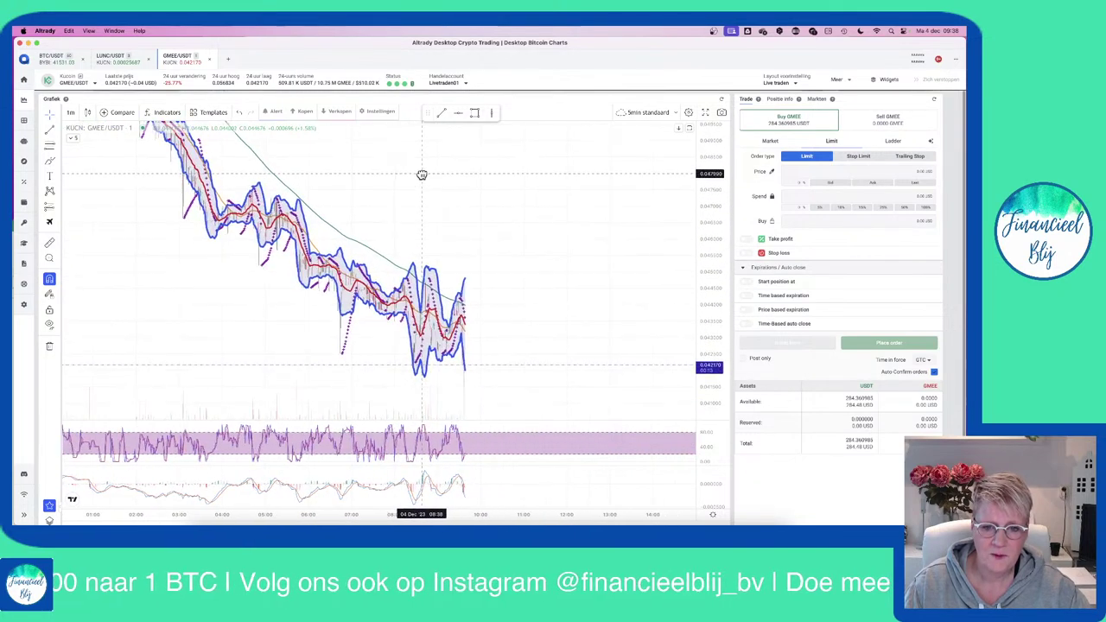
pyautogui.scroll(-10, 469, 193)
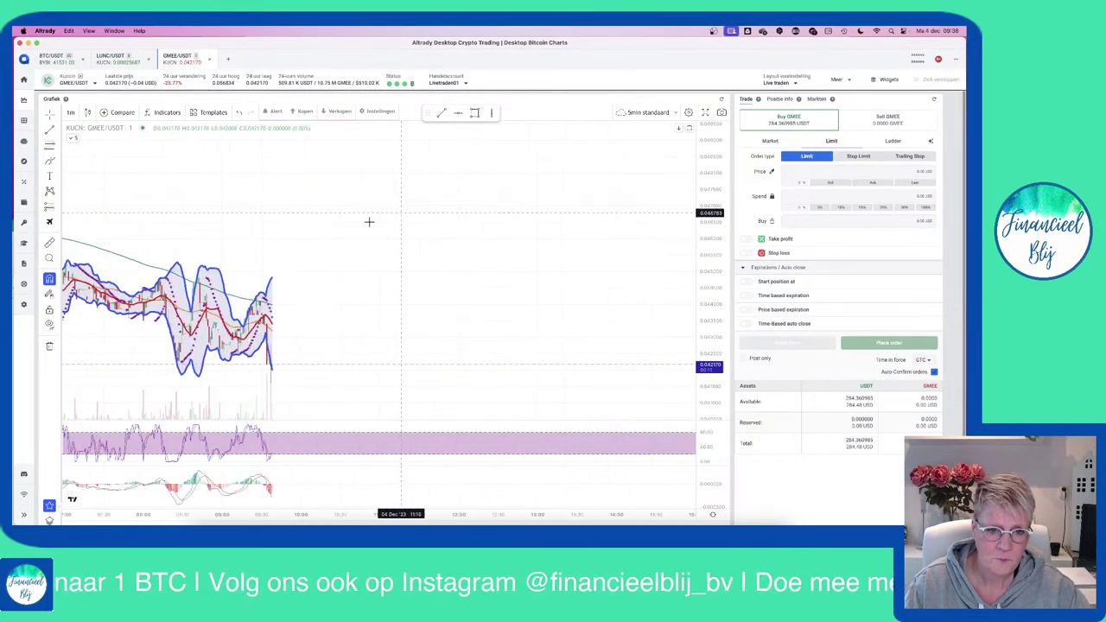
pyautogui.scroll(5, 578, 204)
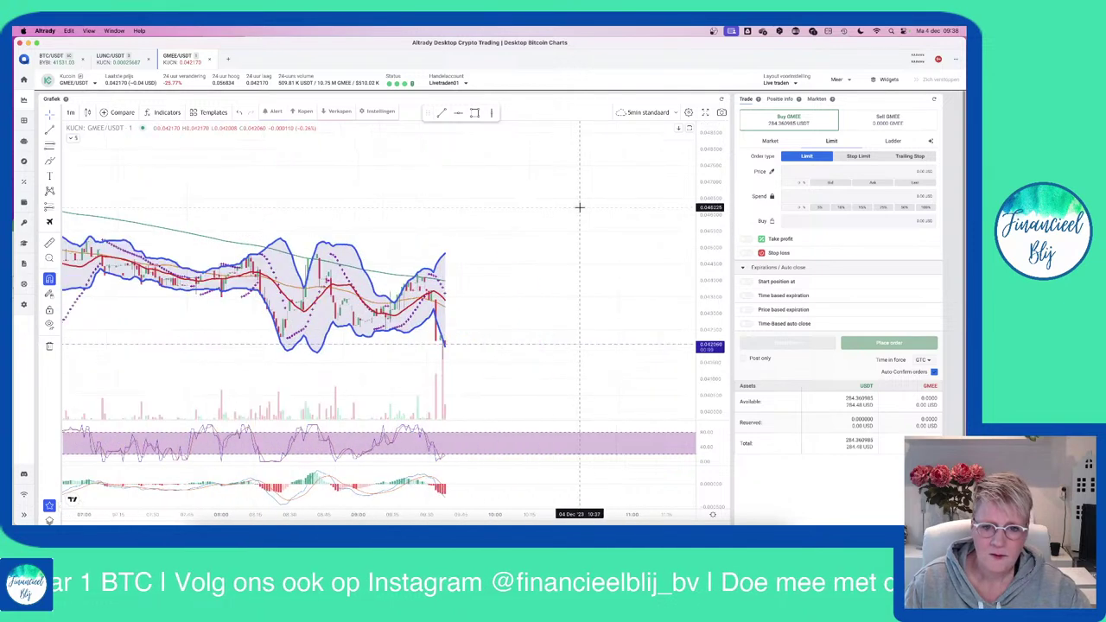
# Step: Close the LAI/USDT, GMEE/USDT and LUNC/USDT charts, keeping the newly loaded SYS/USDT chart open
pyautogui.moveTo(449, 225); pyautogui.dragTo(569, 192)
pyautogui.scroll(3, 570, 192)
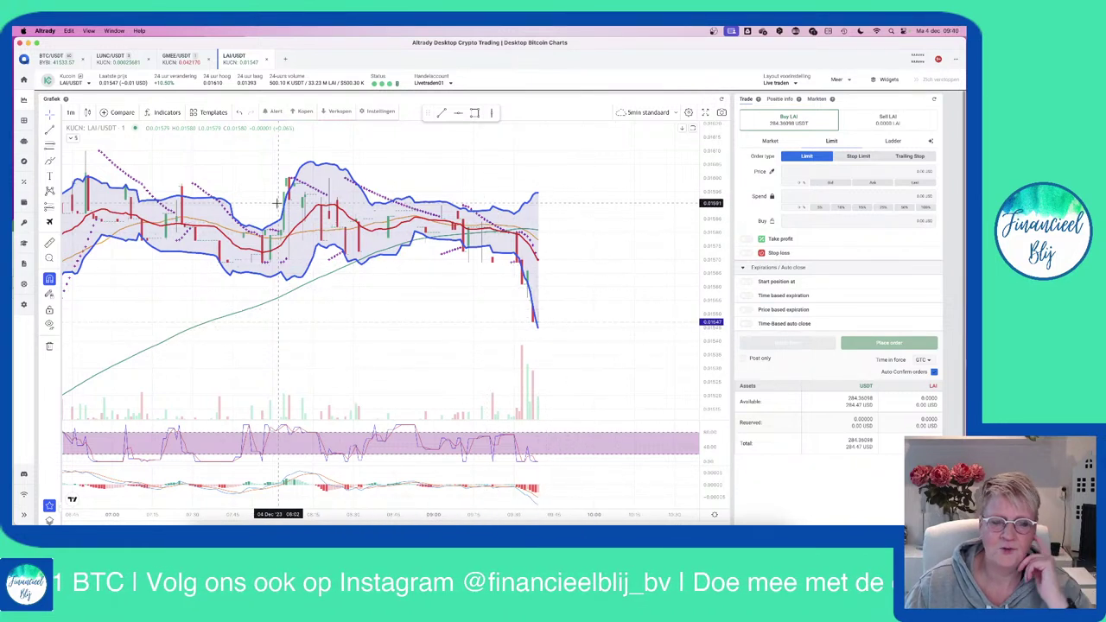
pyautogui.click(269, 62)
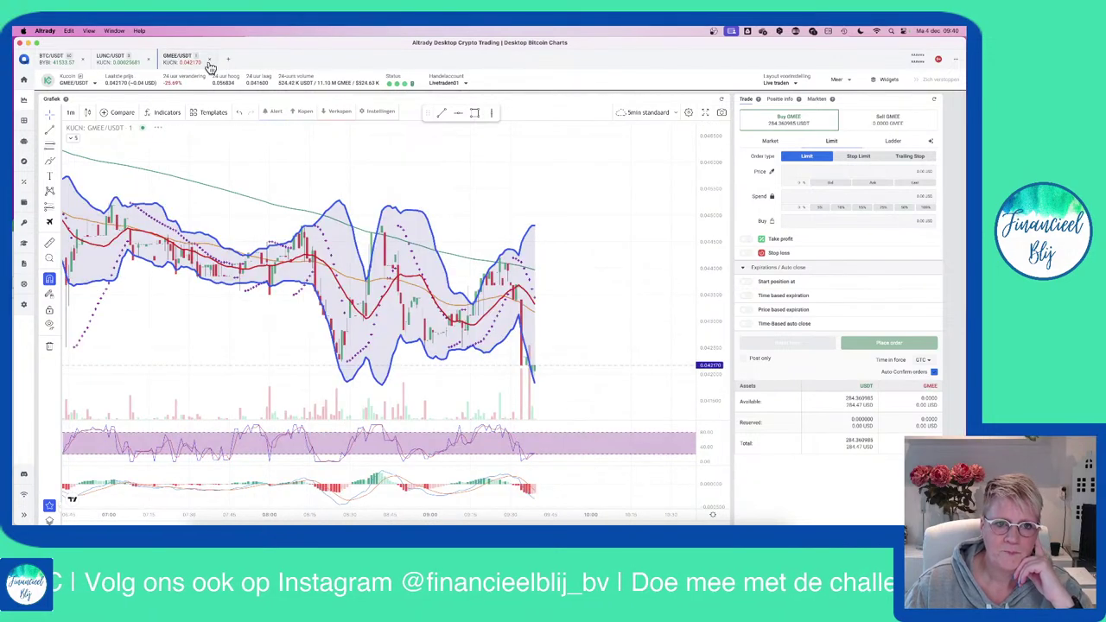
pyautogui.click(209, 61)
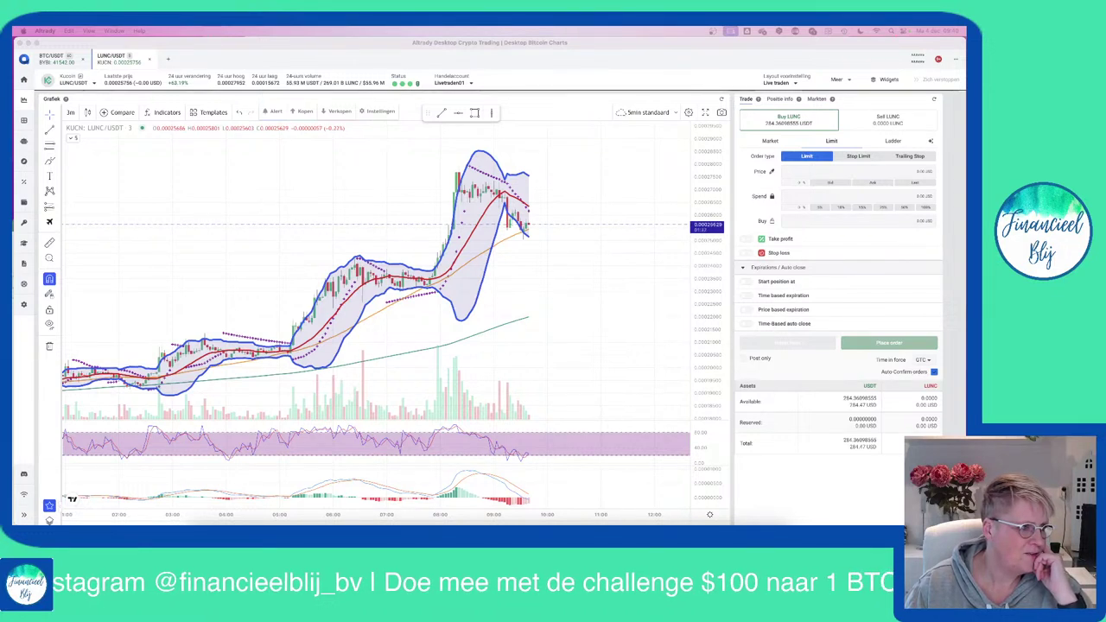
pyautogui.click(128, 253)
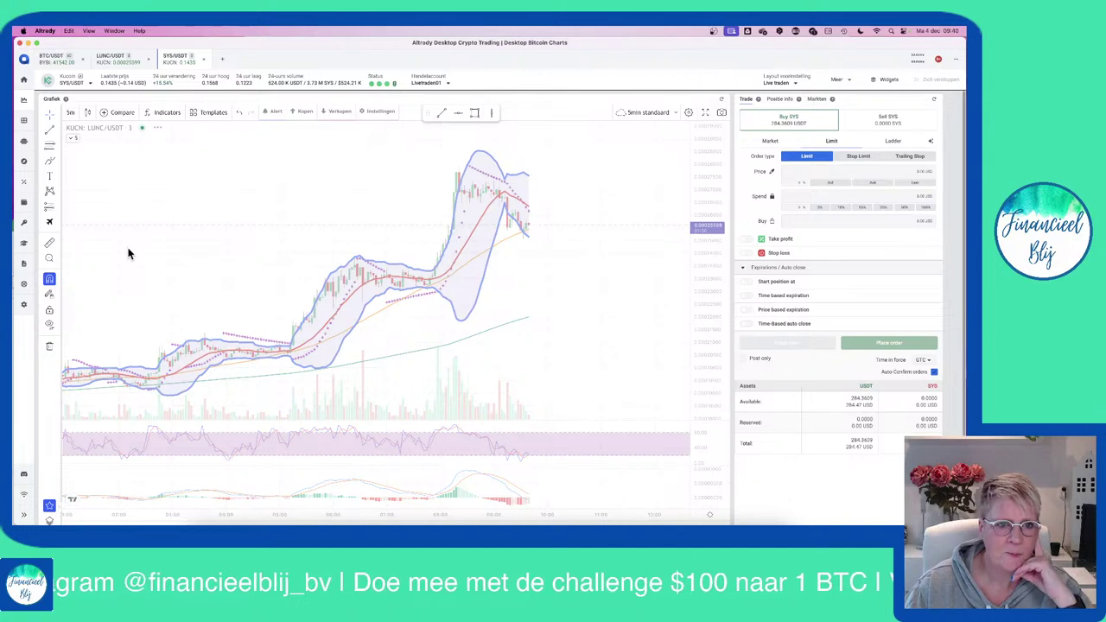
pyautogui.click(150, 58)
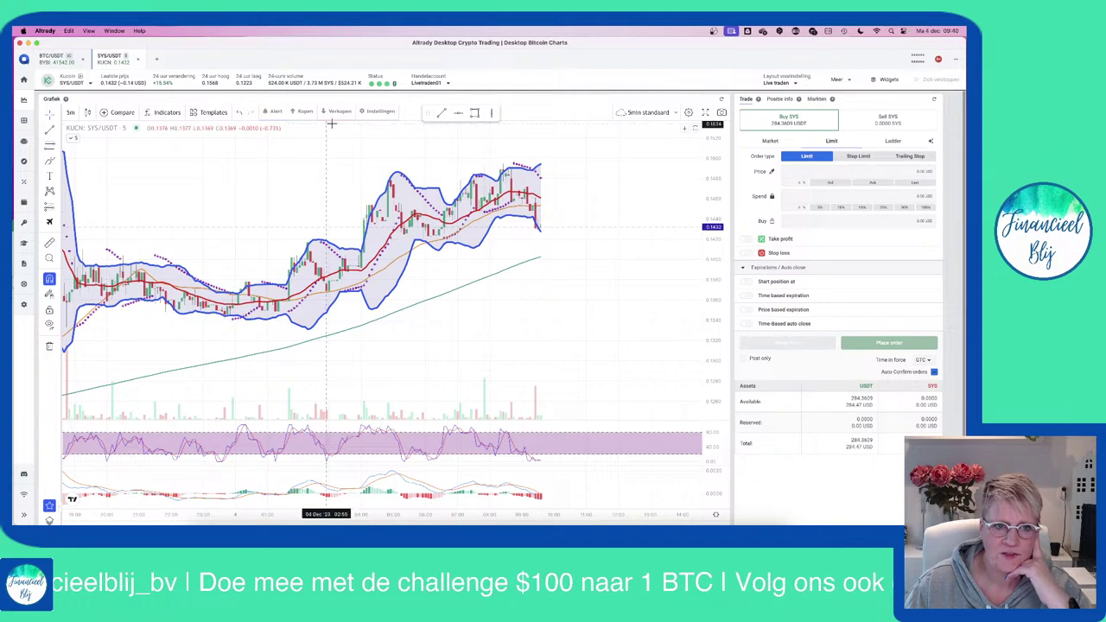
# Step: Examine the five-minute SYS/USDT chart back to its early spike and measure the spike's rise from base to peak, clearing the measurement when done
pyautogui.scroll(-6, 596, 196)
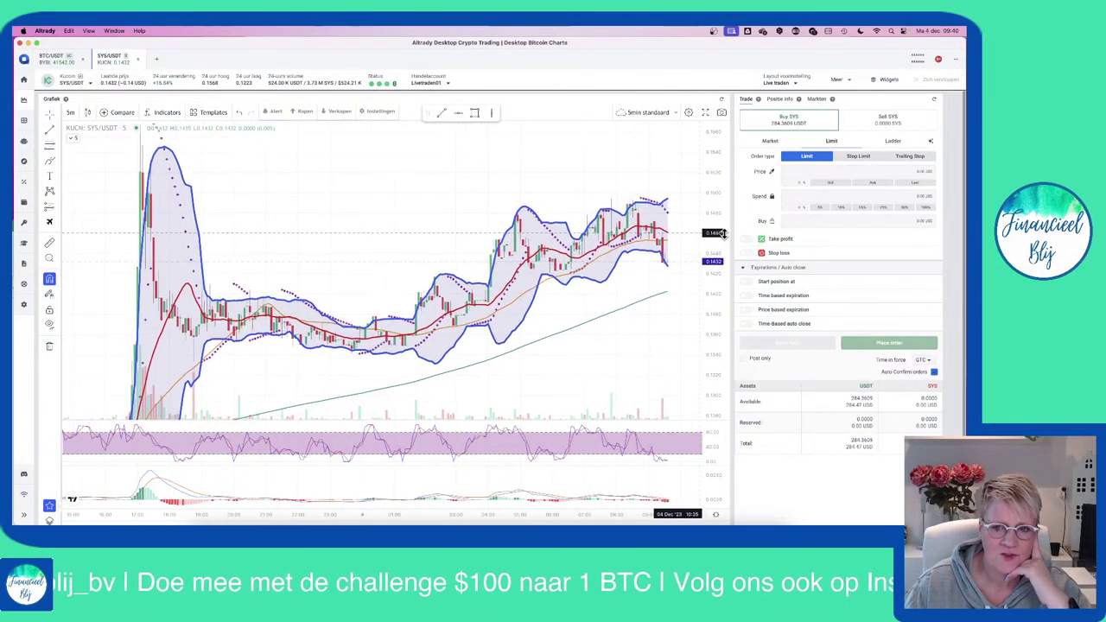
pyautogui.moveTo(627, 336); pyautogui.dragTo(612, 262)
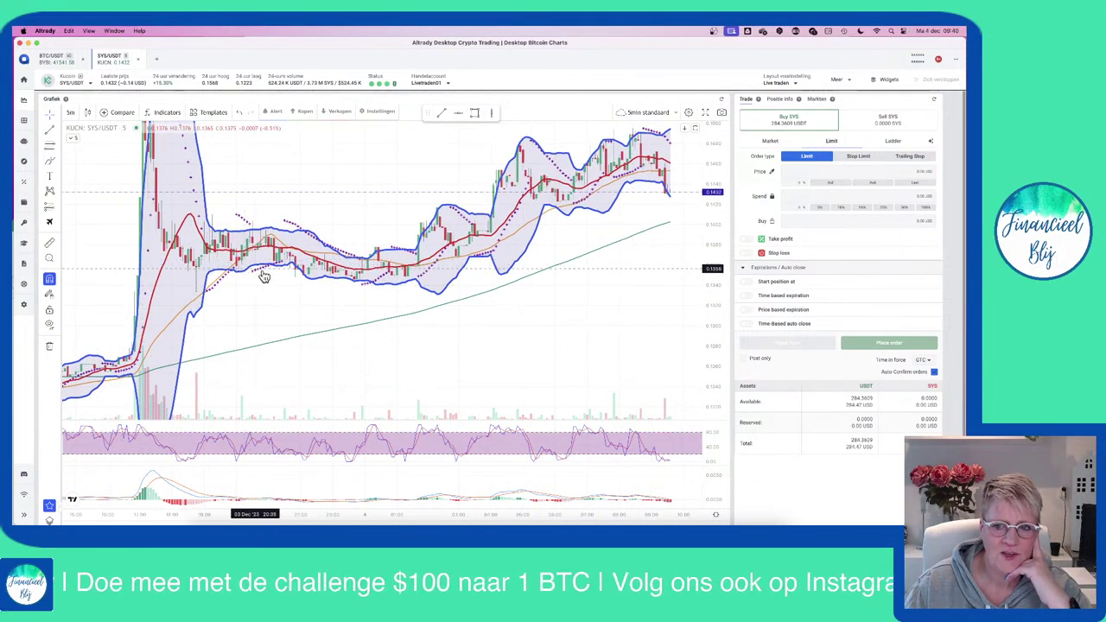
pyautogui.moveTo(707, 248); pyautogui.dragTo(709, 360)
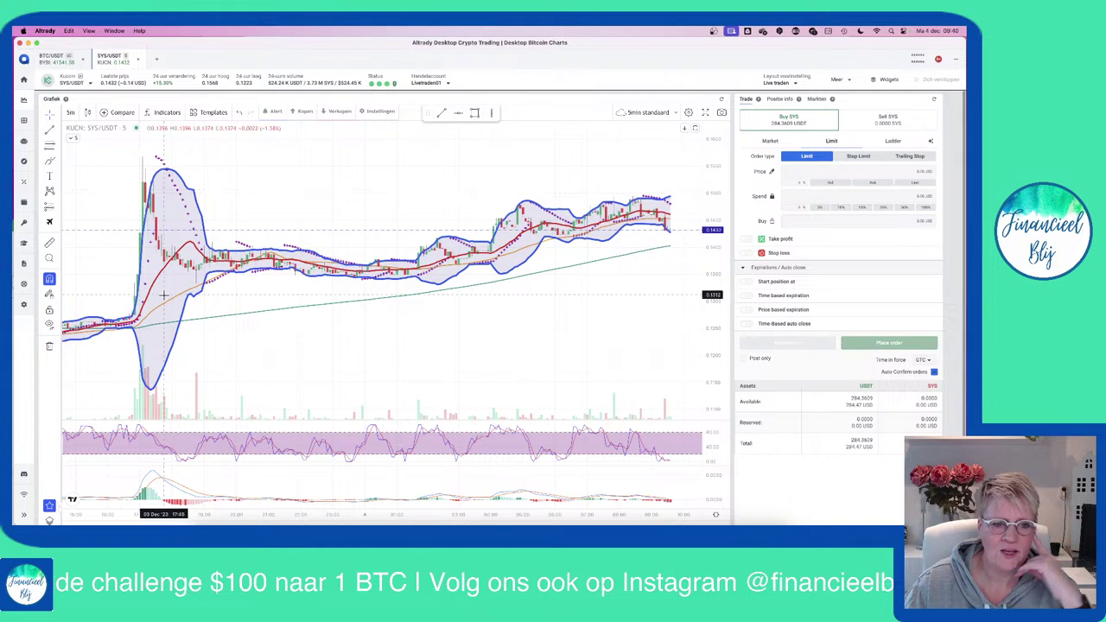
pyautogui.keyDown('shift'); pyautogui.click(236, 325); pyautogui.keyUp('shift')
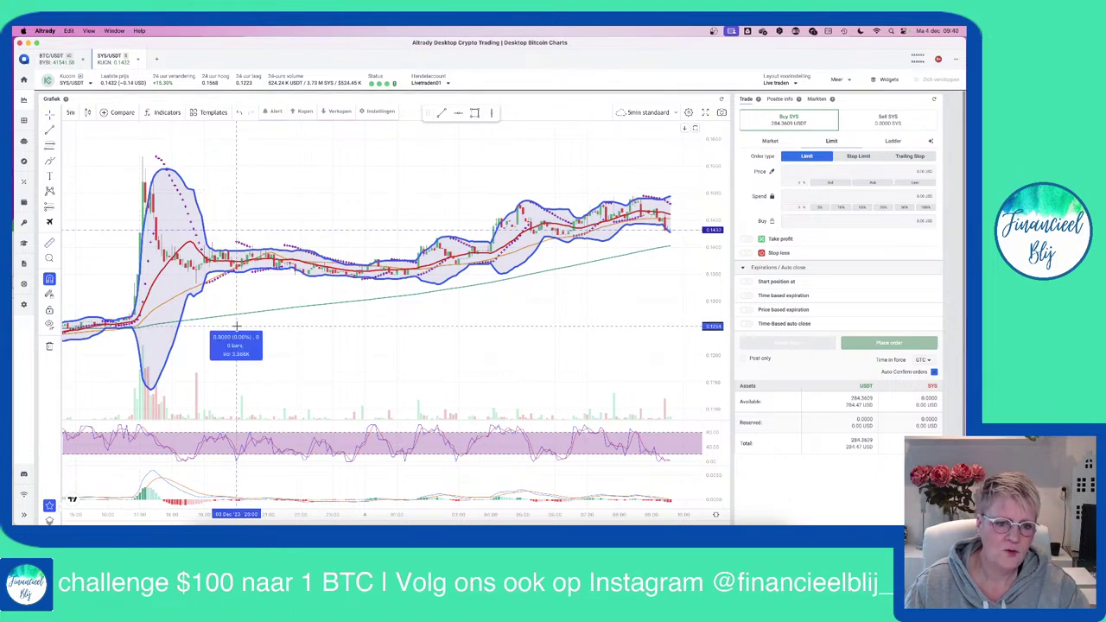
pyautogui.click(242, 161)
pyautogui.click(333, 182)
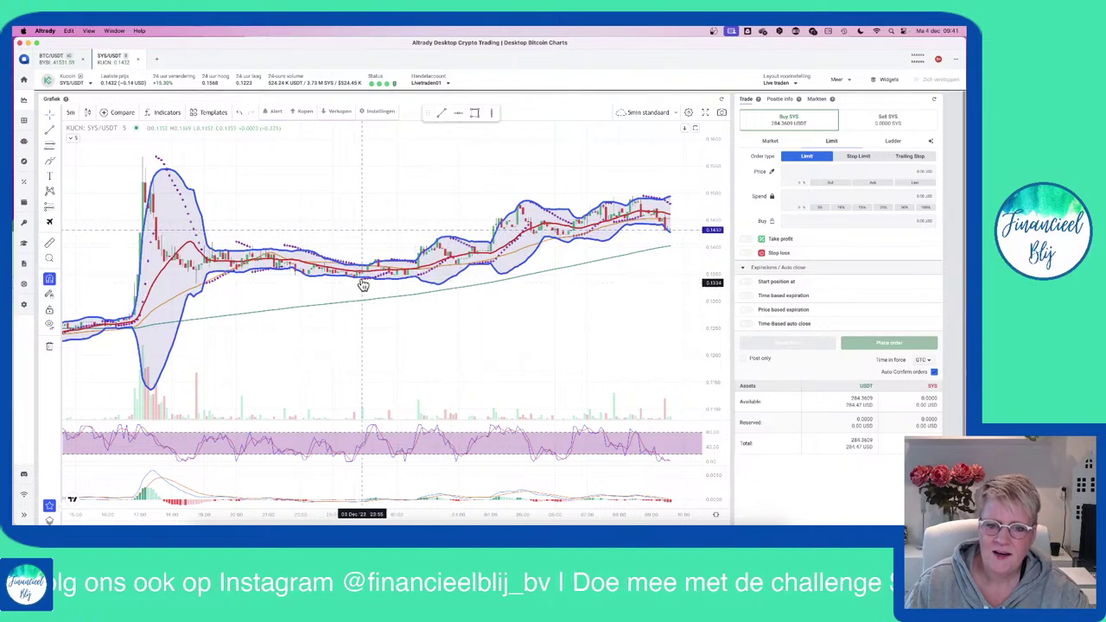
# Step: Examine the latest SYS/USDT candles and measure the distance from the current price up to the recent high
pyautogui.moveTo(529, 282); pyautogui.dragTo(400, 313)
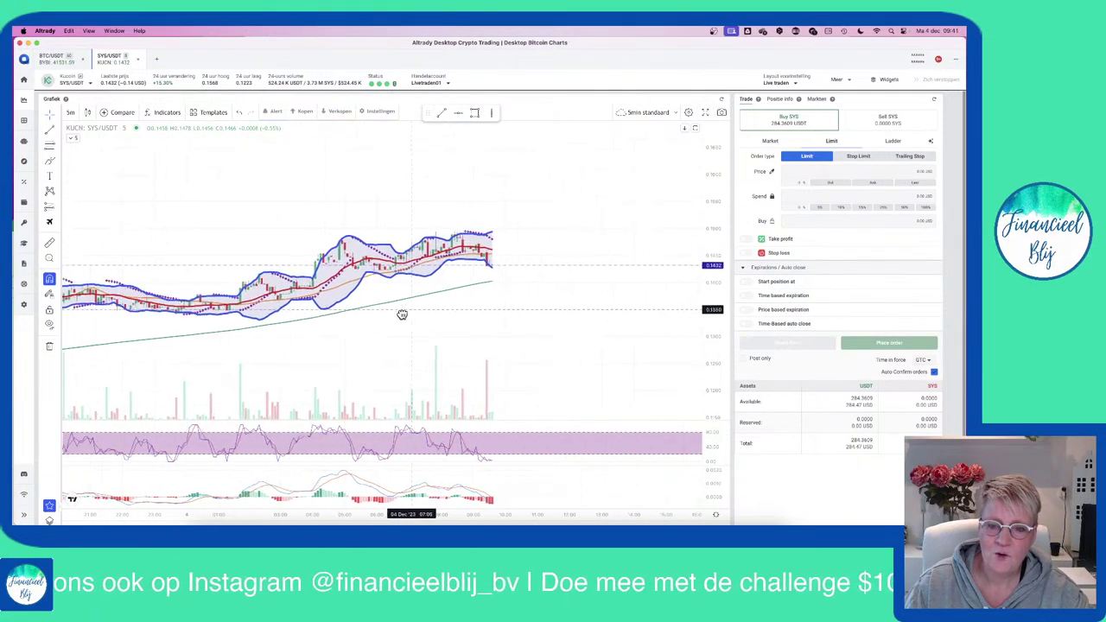
pyautogui.moveTo(713, 363); pyautogui.dragTo(713, 324)
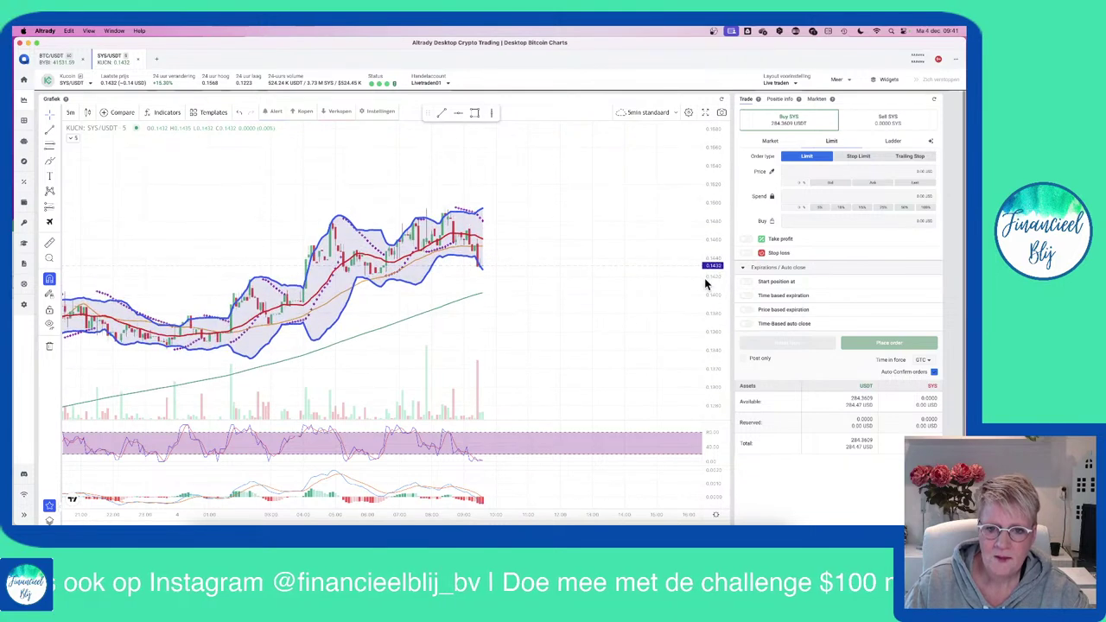
pyautogui.keyDown('shift'); pyautogui.click(496, 266); pyautogui.keyUp('shift')
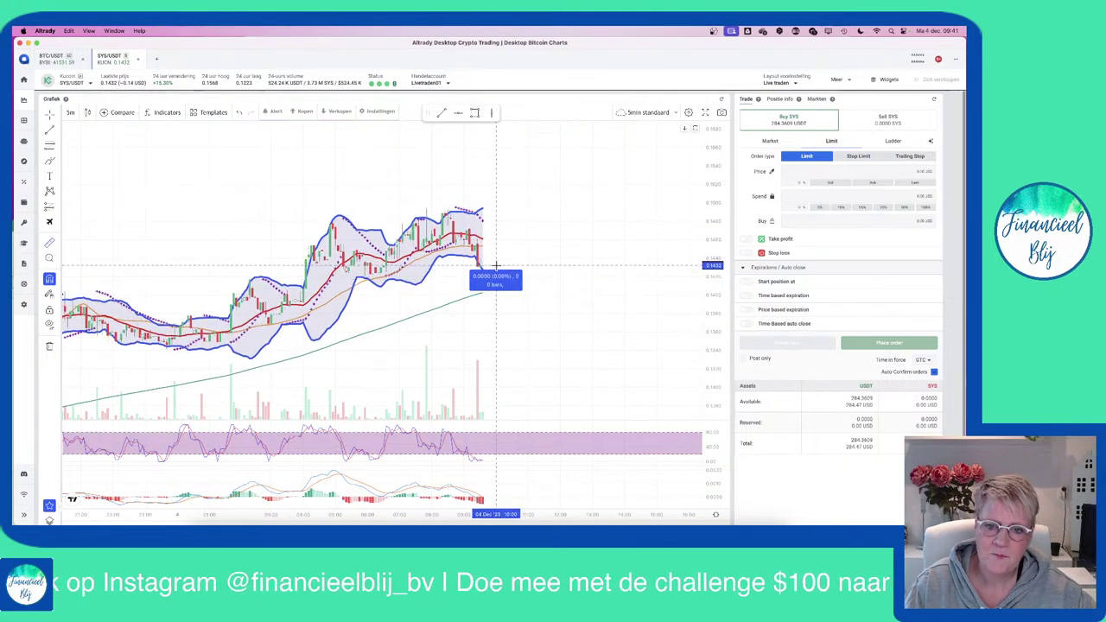
pyautogui.click(509, 209)
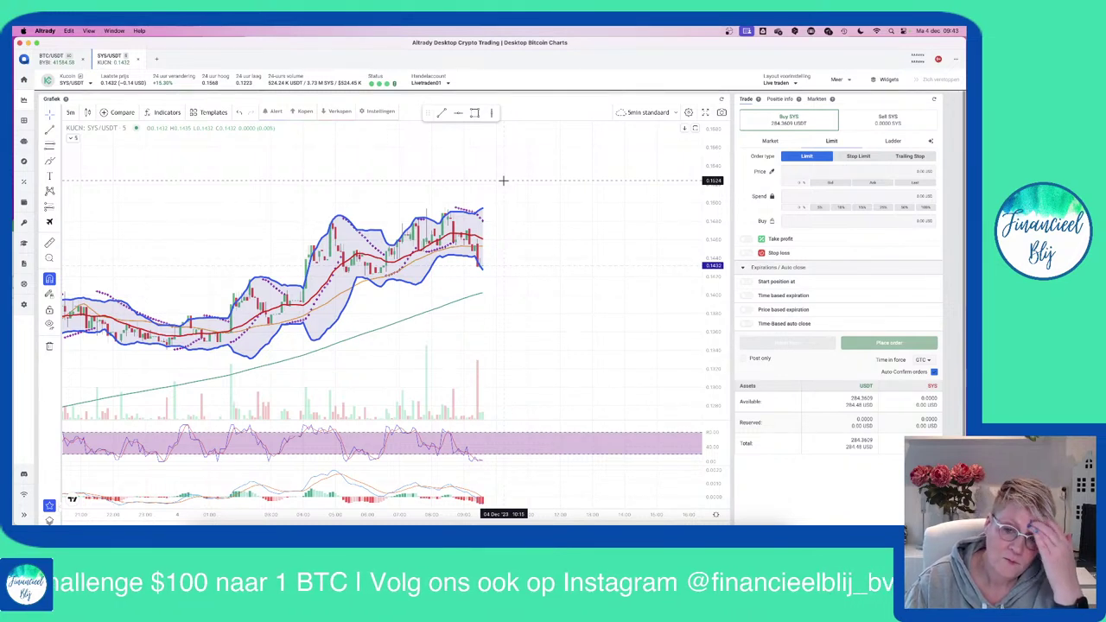
# Step: Check the status line and scales options in the chart settings, including Countdown to bar close, and accept the settings
pyautogui.rightClick(583, 192)
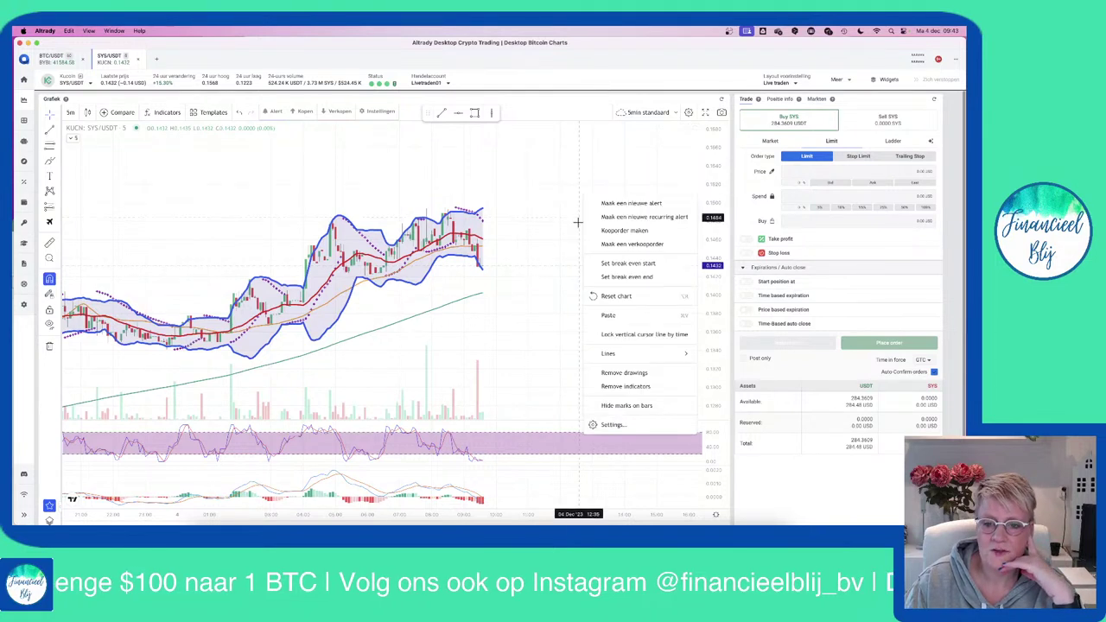
pyautogui.click(614, 423)
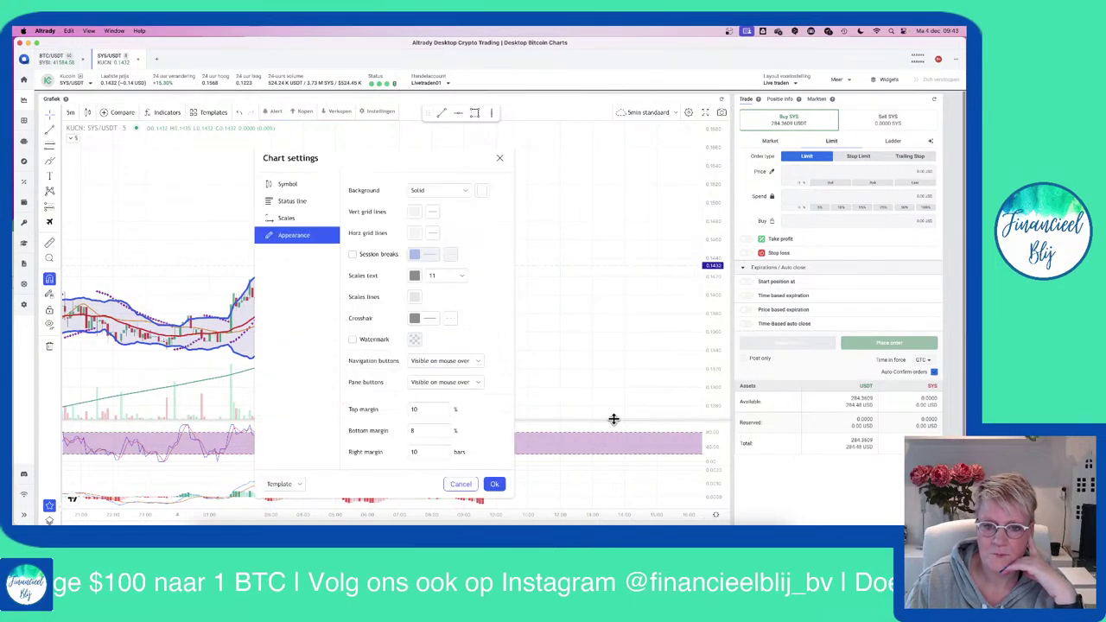
pyautogui.click(298, 204)
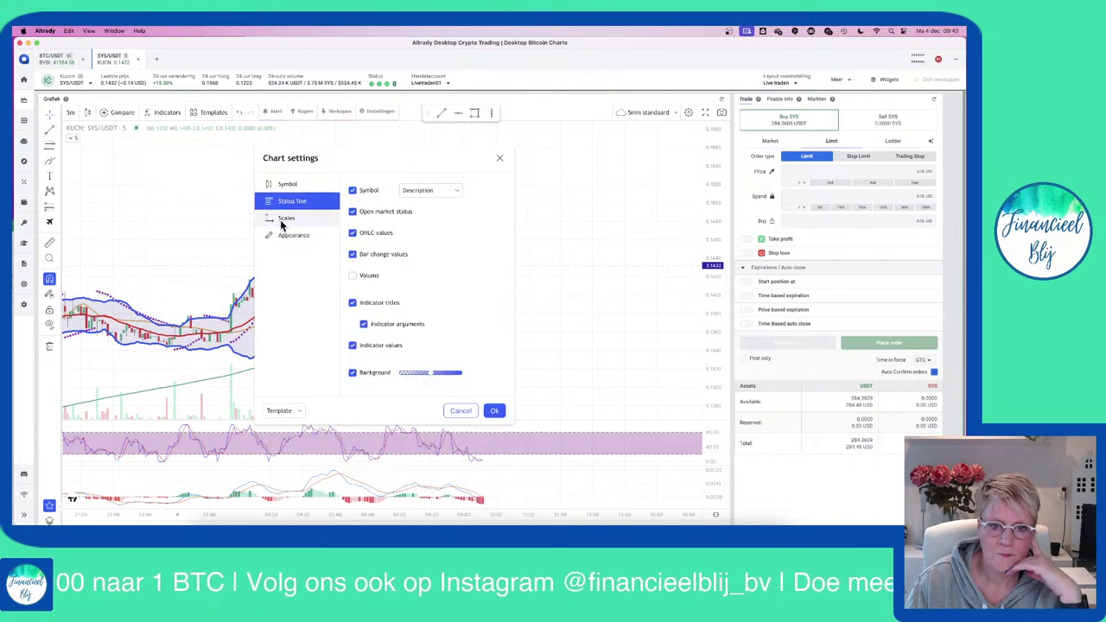
pyautogui.click(282, 222)
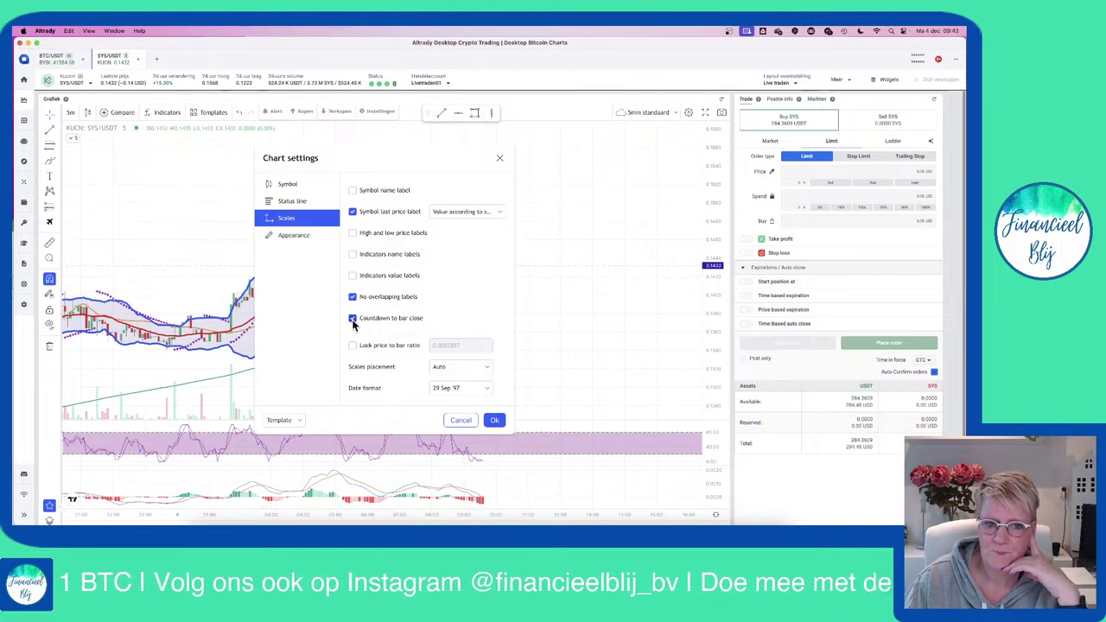
pyautogui.click(494, 420)
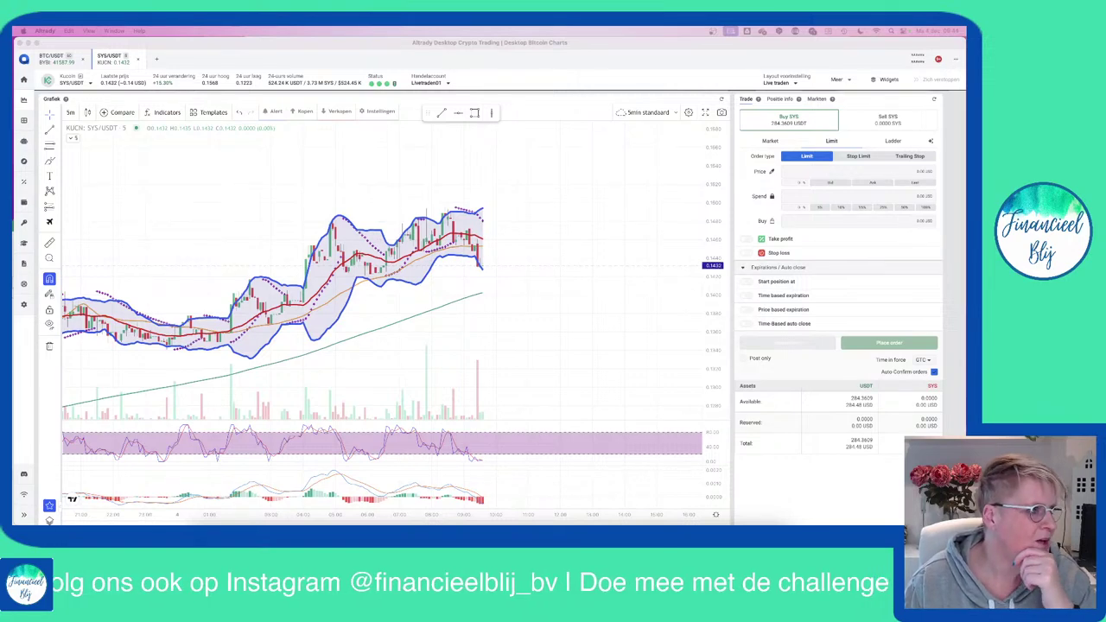
# Step: Switch to the Gold Republic account page in Chrome, enlarge the browser window and view the gold portfolio section
pyautogui.press('super+Tab')
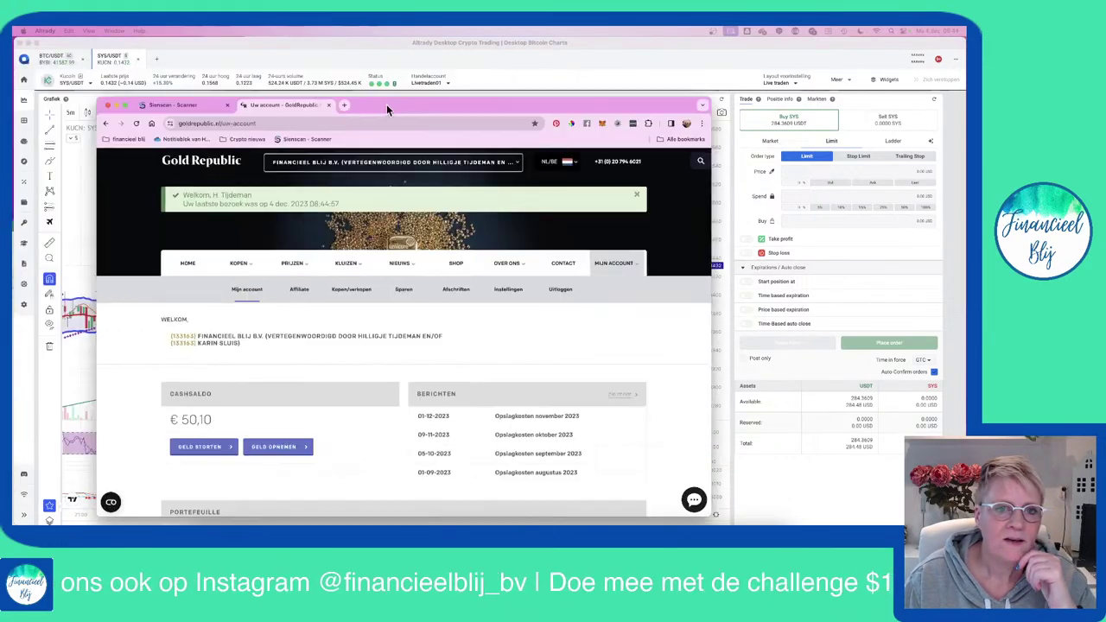
pyautogui.moveTo(387, 103); pyautogui.dragTo(317, 49)
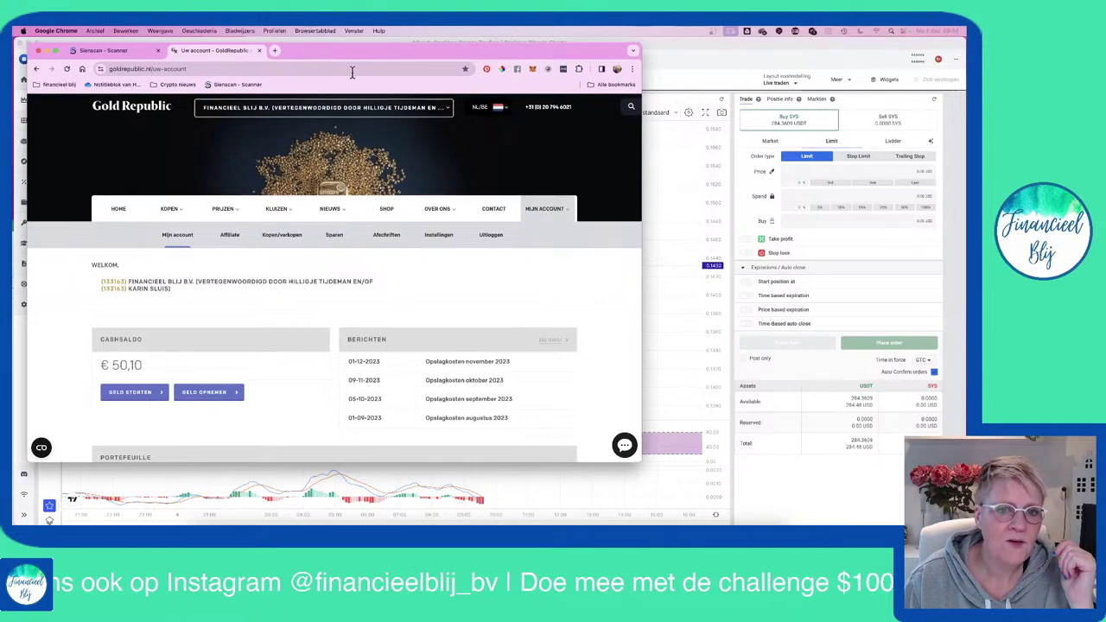
pyautogui.moveTo(640, 461); pyautogui.dragTo(903, 524)
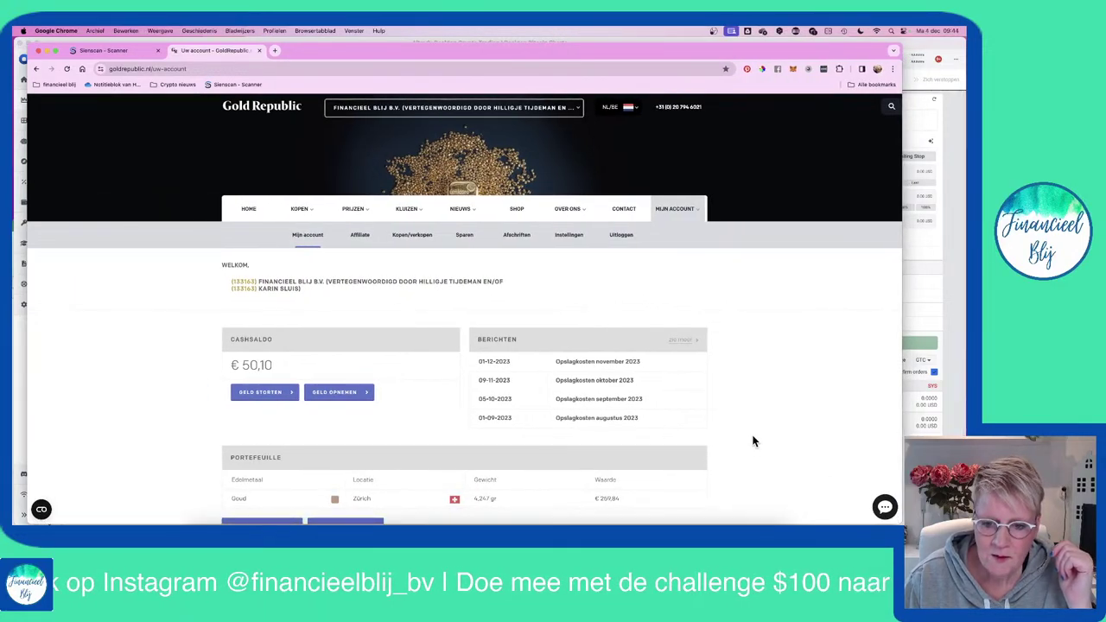
pyautogui.scroll(-5, 752, 441)
pyautogui.scroll(2, 752, 442)
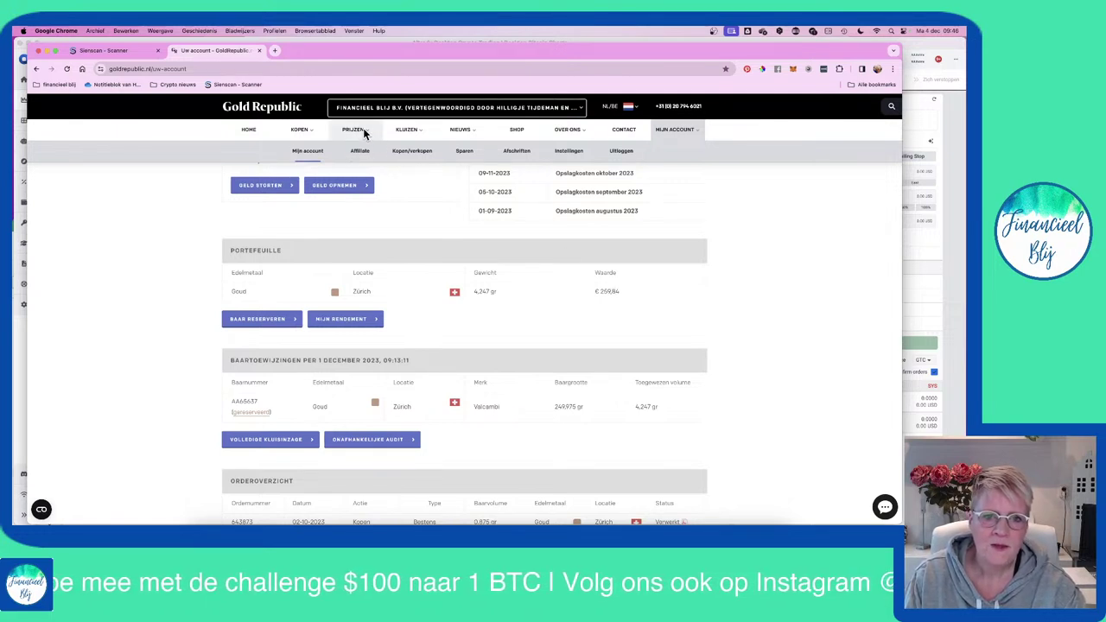
# Step: Open the Goudprijs page and view the gold price chart over the Week period
pyautogui.moveTo(363, 133)
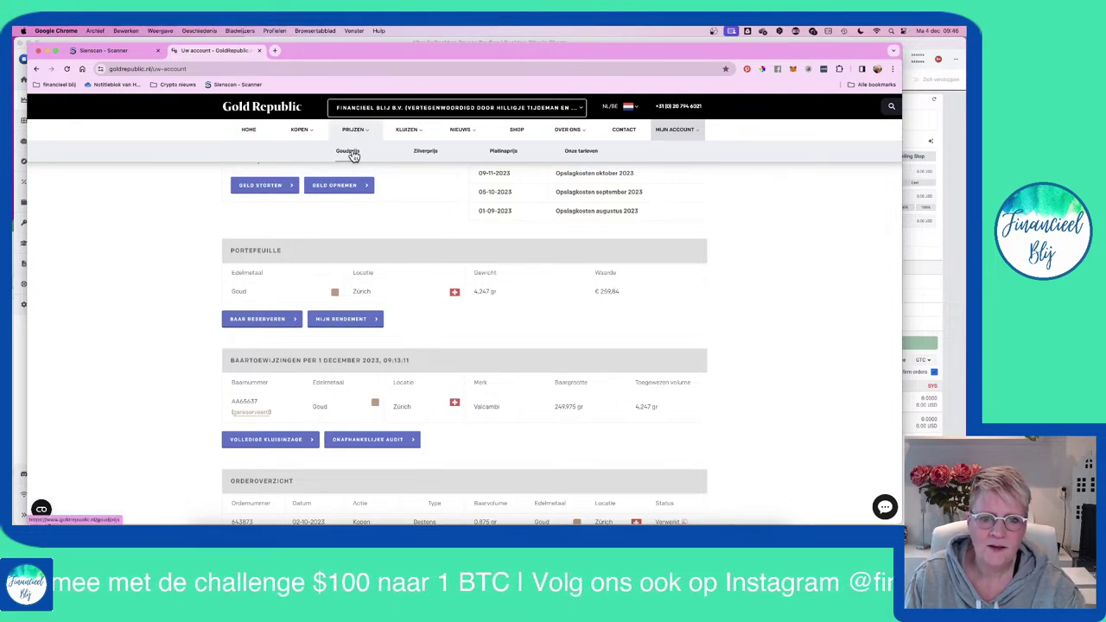
pyautogui.click(350, 153)
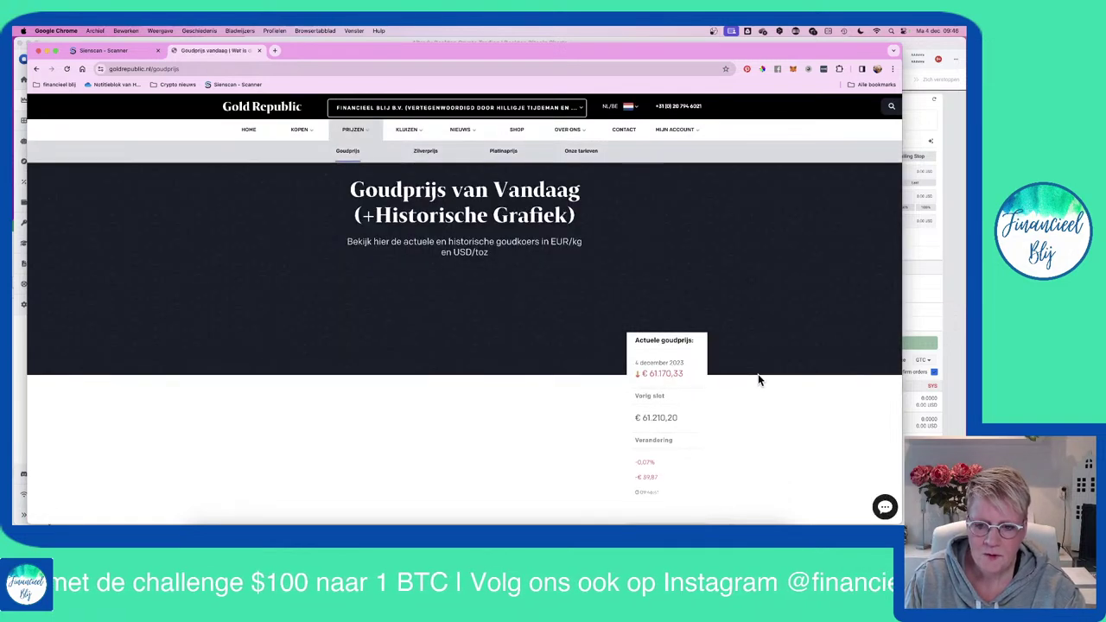
pyautogui.scroll(-2, 759, 380)
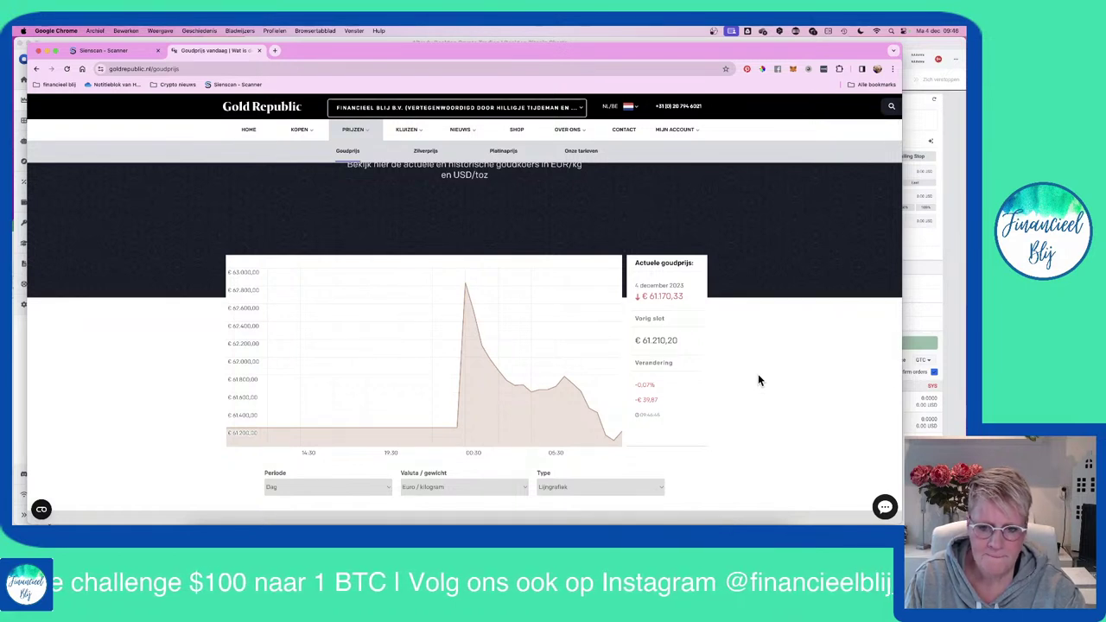
pyautogui.click(388, 492)
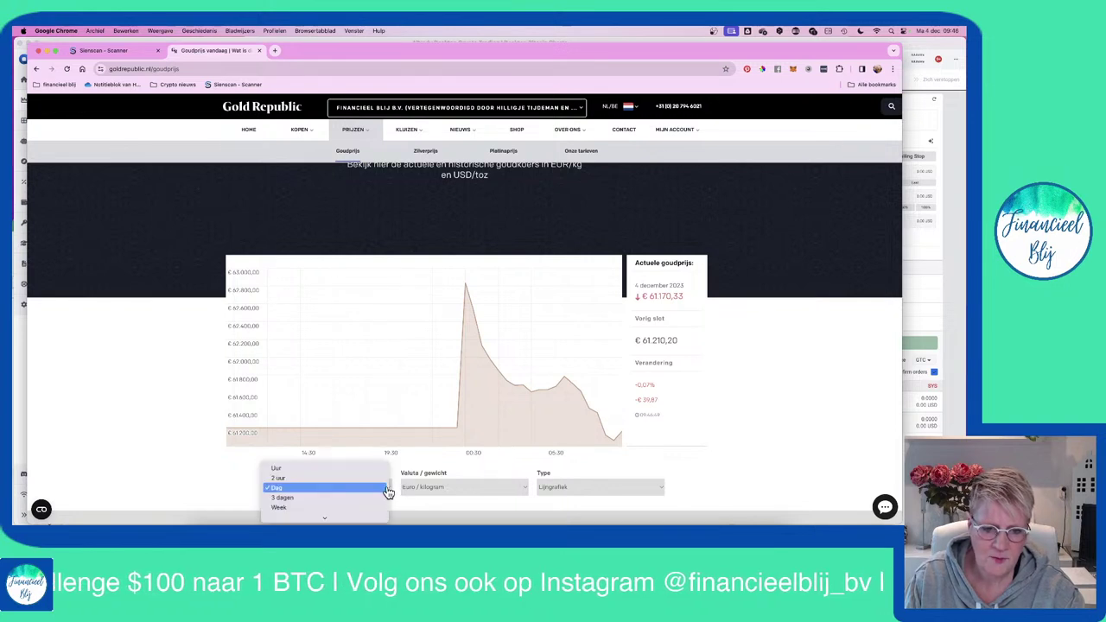
pyautogui.click(357, 510)
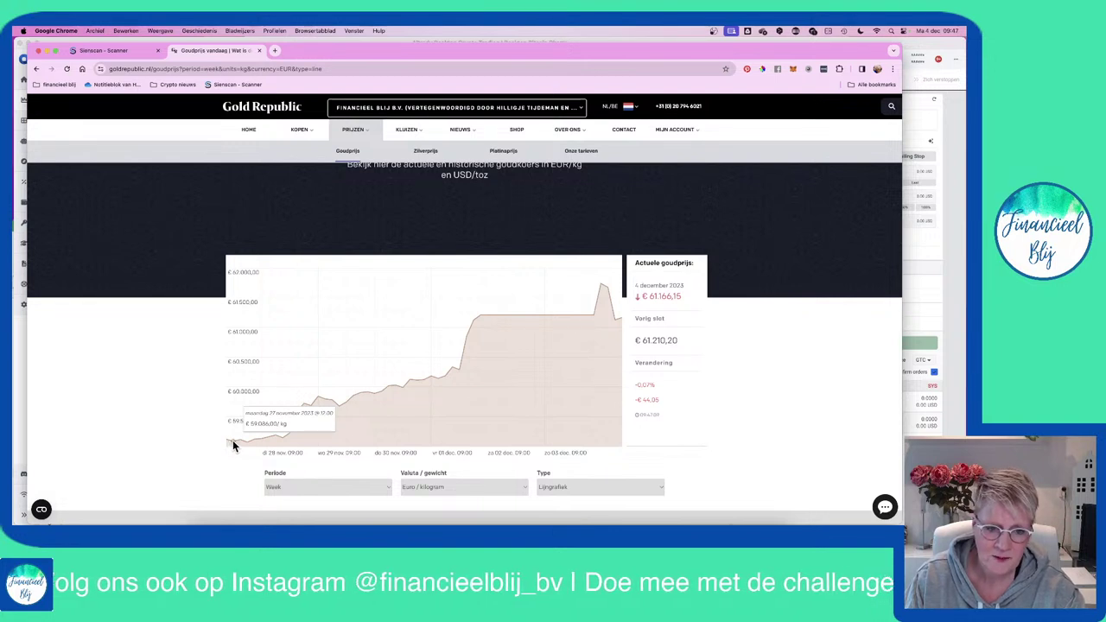
pyautogui.moveTo(571, 320)
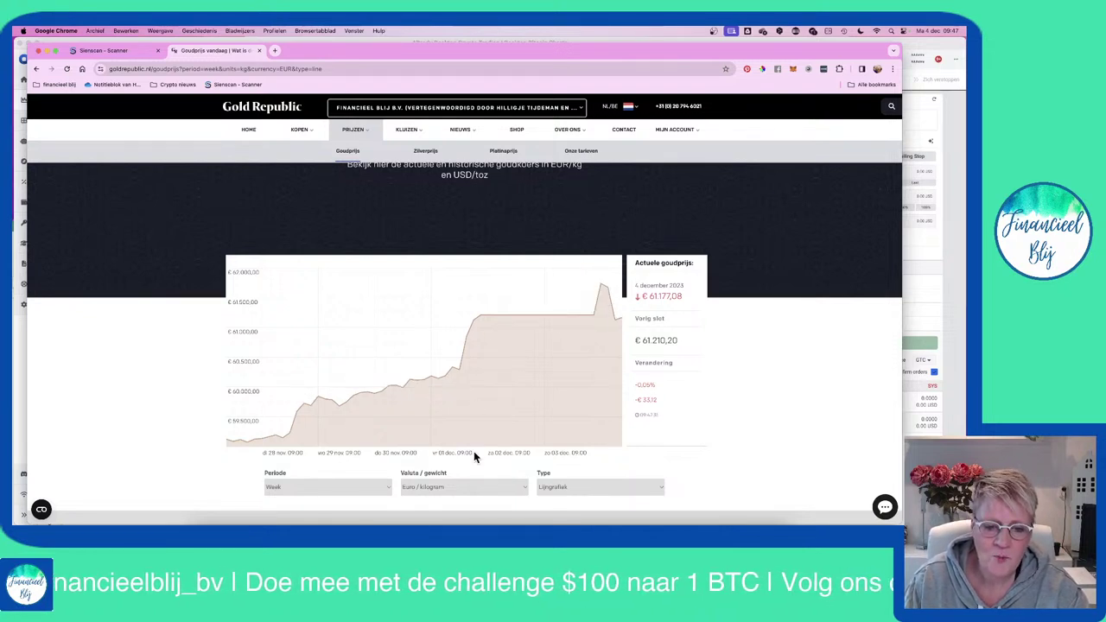
# Step: View the gold price chart over the Maand, Jaar and 10 jaar periods
pyautogui.scroll(-2, 487, 428)
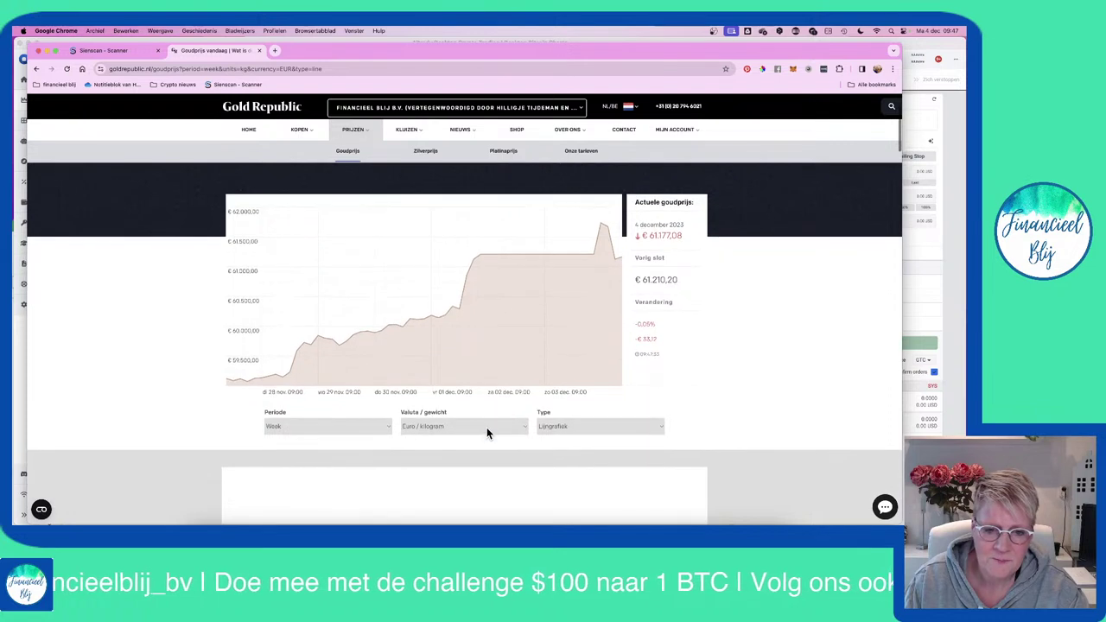
pyautogui.click(390, 431)
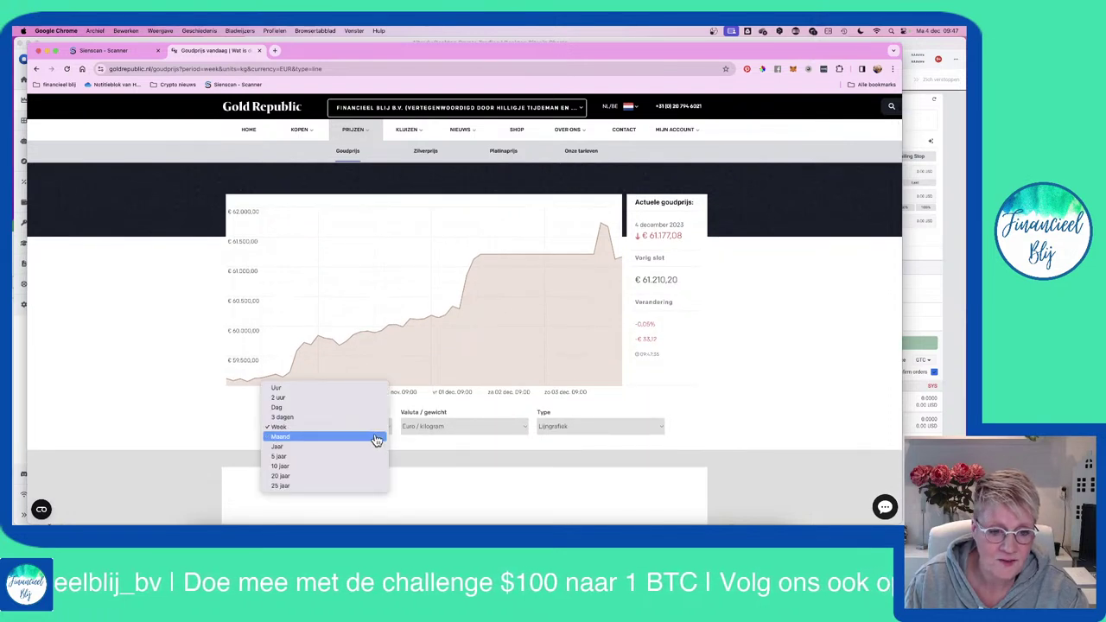
pyautogui.click(375, 444)
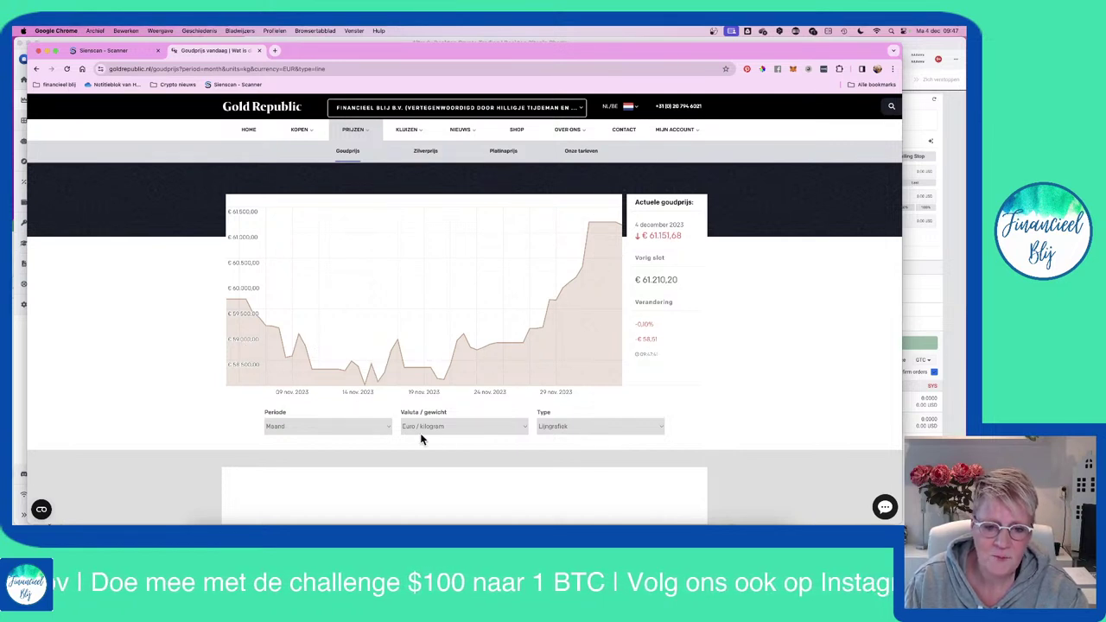
pyautogui.click(384, 427)
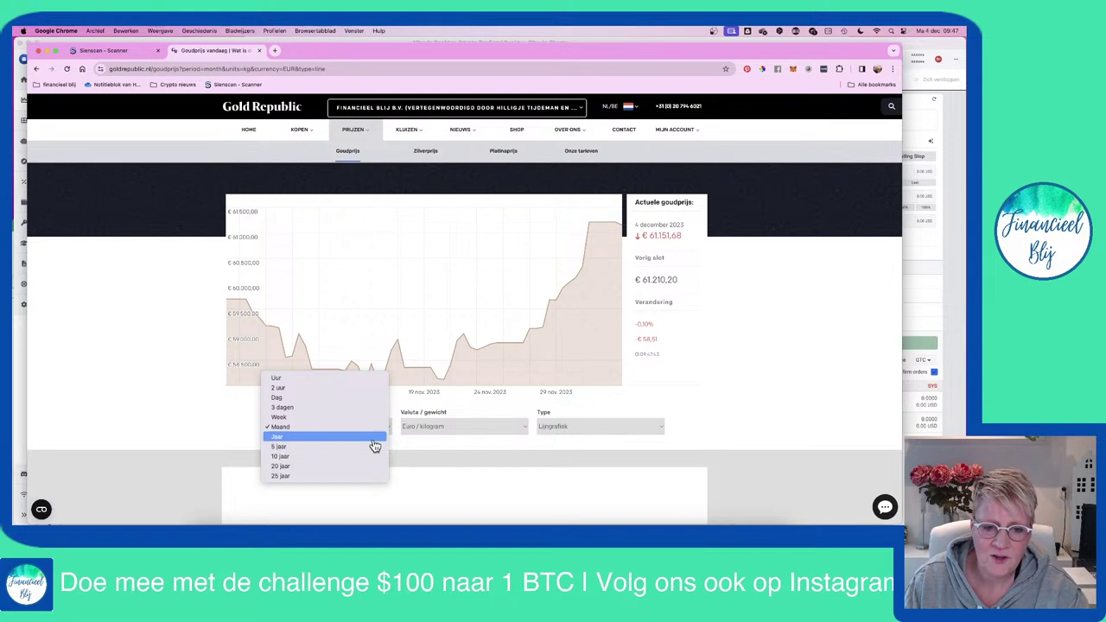
pyautogui.click(376, 438)
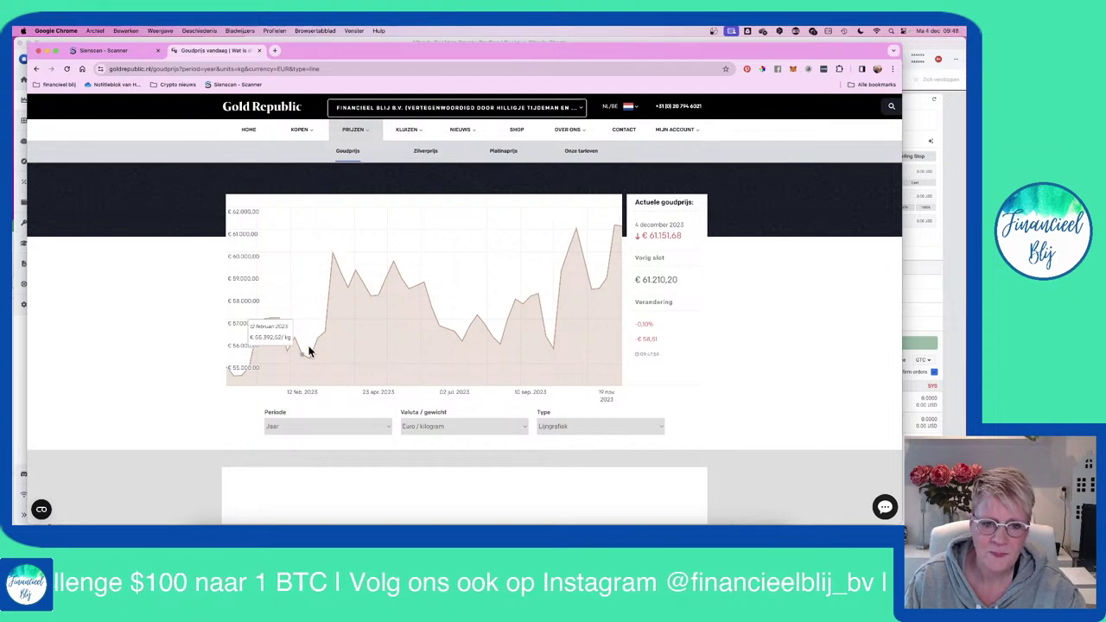
pyautogui.click(302, 427)
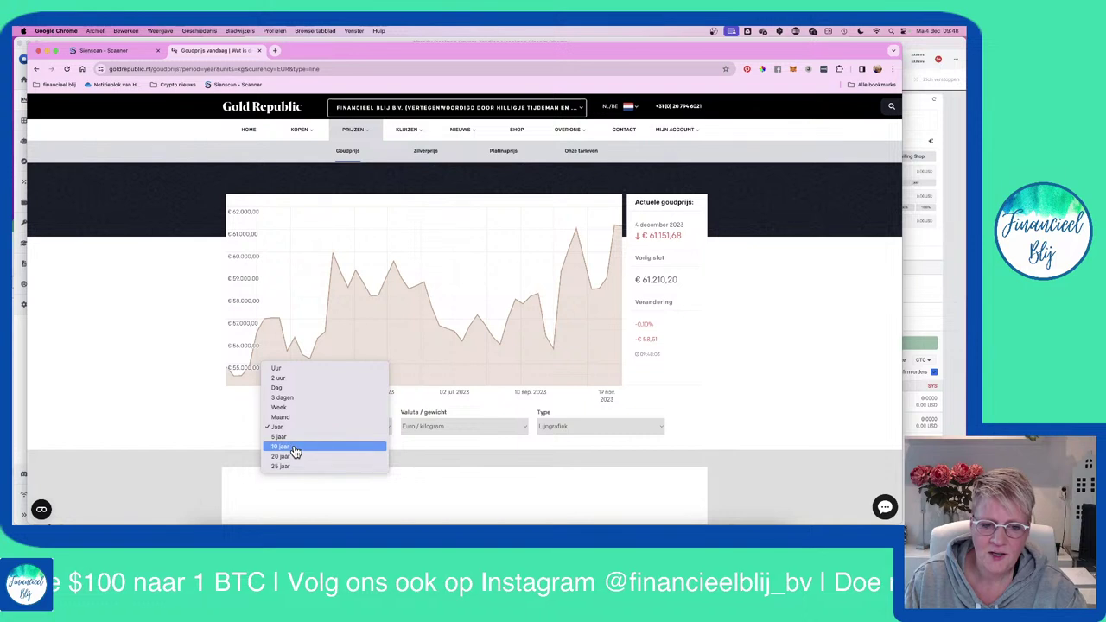
pyautogui.click(294, 446)
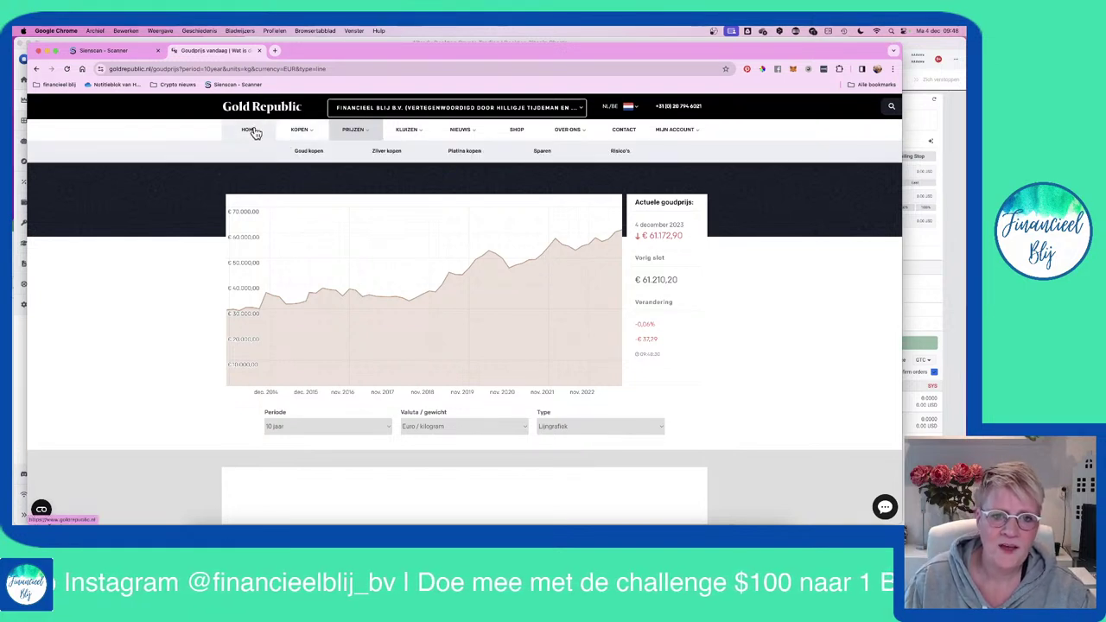
# Step: Open the Goud kopen page and try to begin a gold purchase from there
pyautogui.click(307, 156)
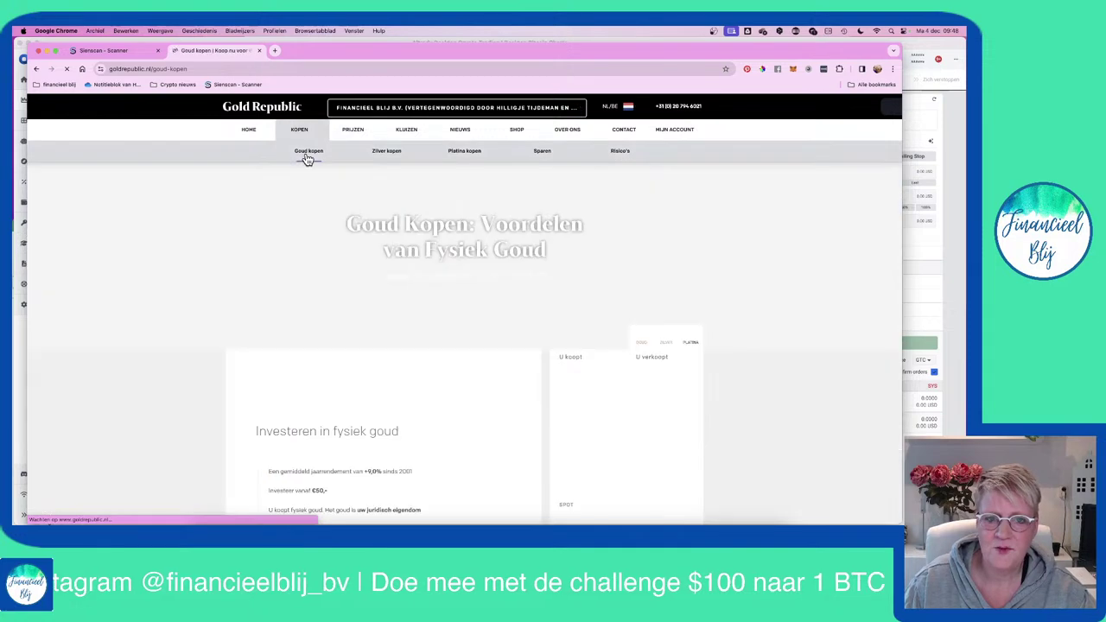
pyautogui.scroll(-3, 349, 302)
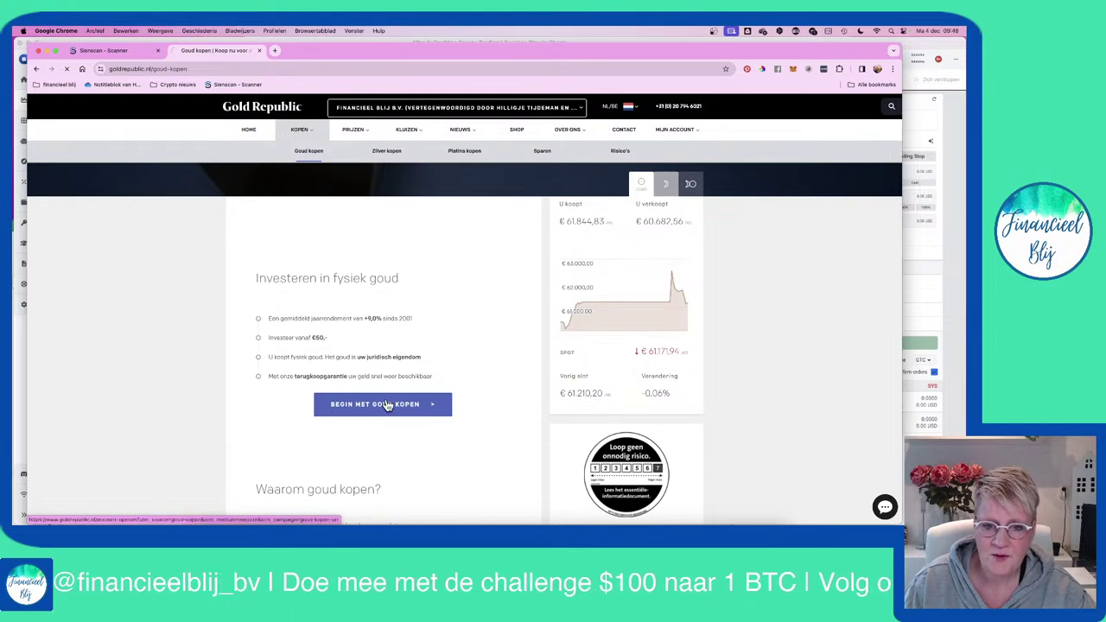
pyautogui.click(388, 407)
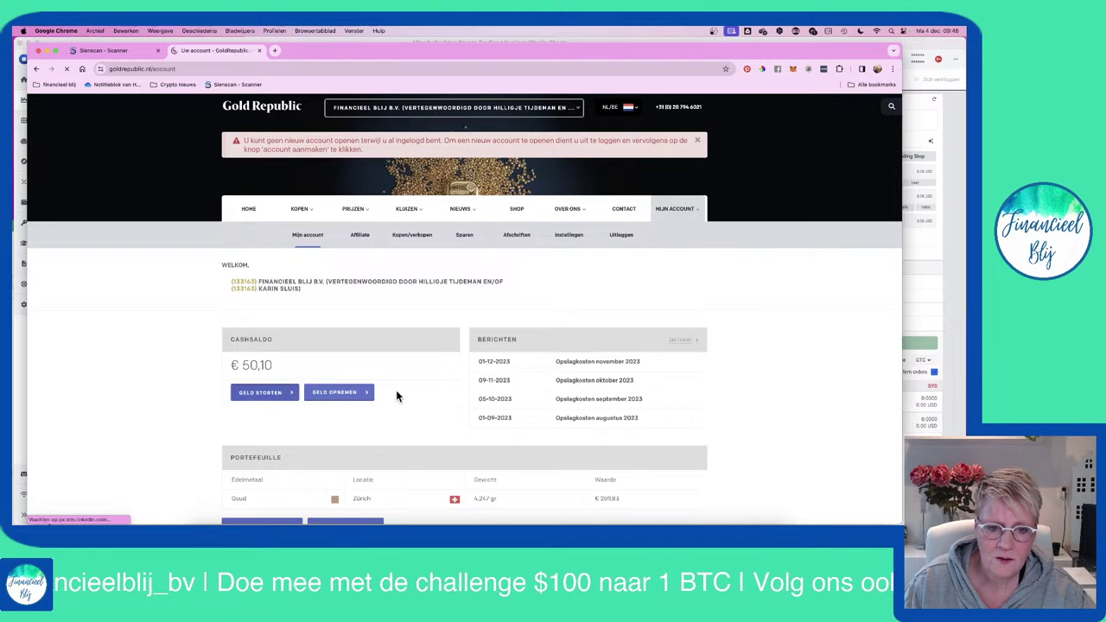
# Step: Look through the account page, covering the cash balance, portfolio, bar allocations, order overview and price alarms
pyautogui.scroll(-3, 447, 391)
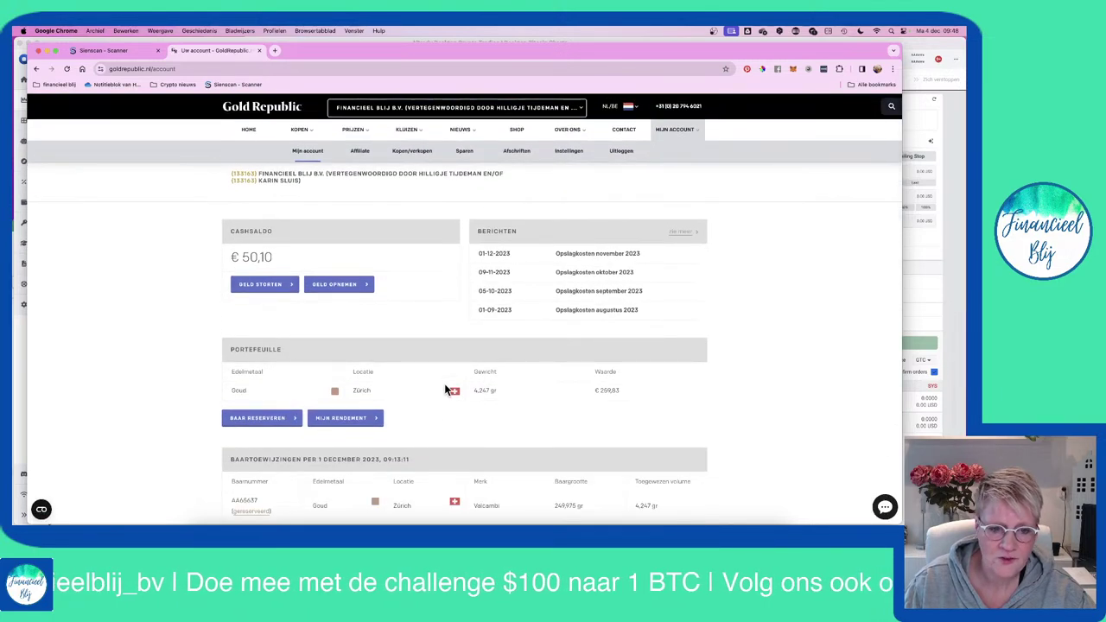
pyautogui.scroll(-9, 446, 391)
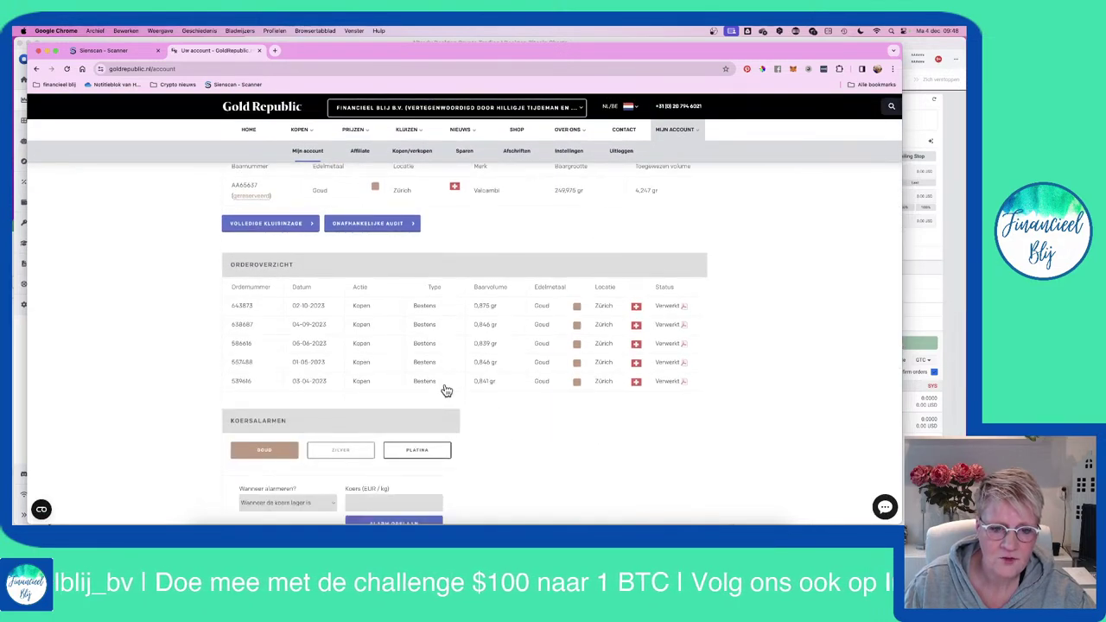
pyautogui.scroll(-5, 637, 459)
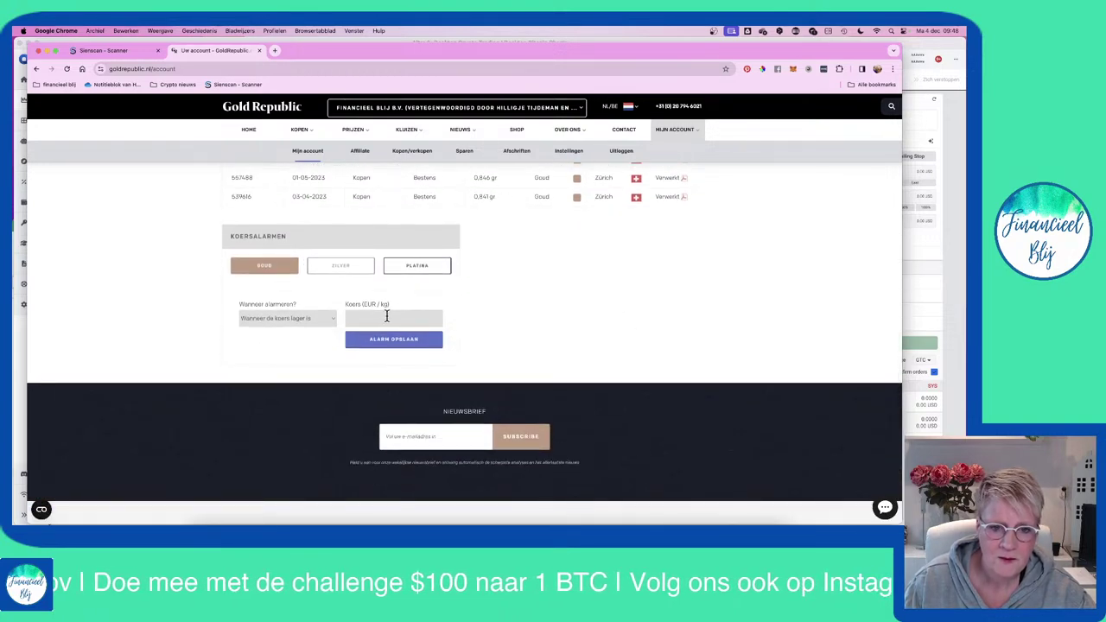
pyautogui.scroll(8, 531, 322)
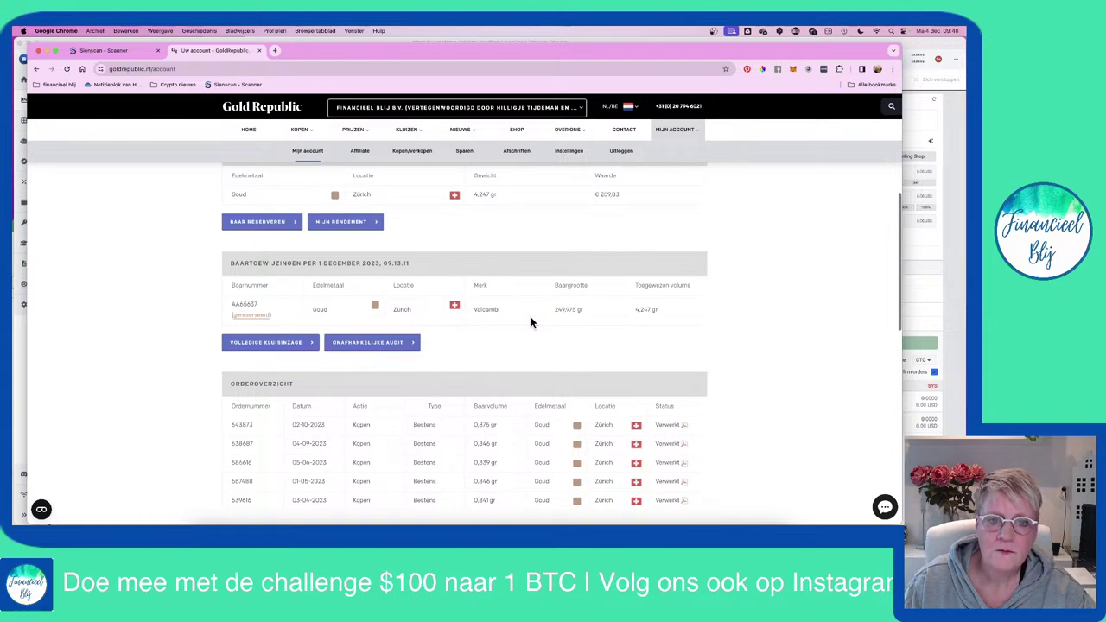
pyautogui.scroll(7, 531, 322)
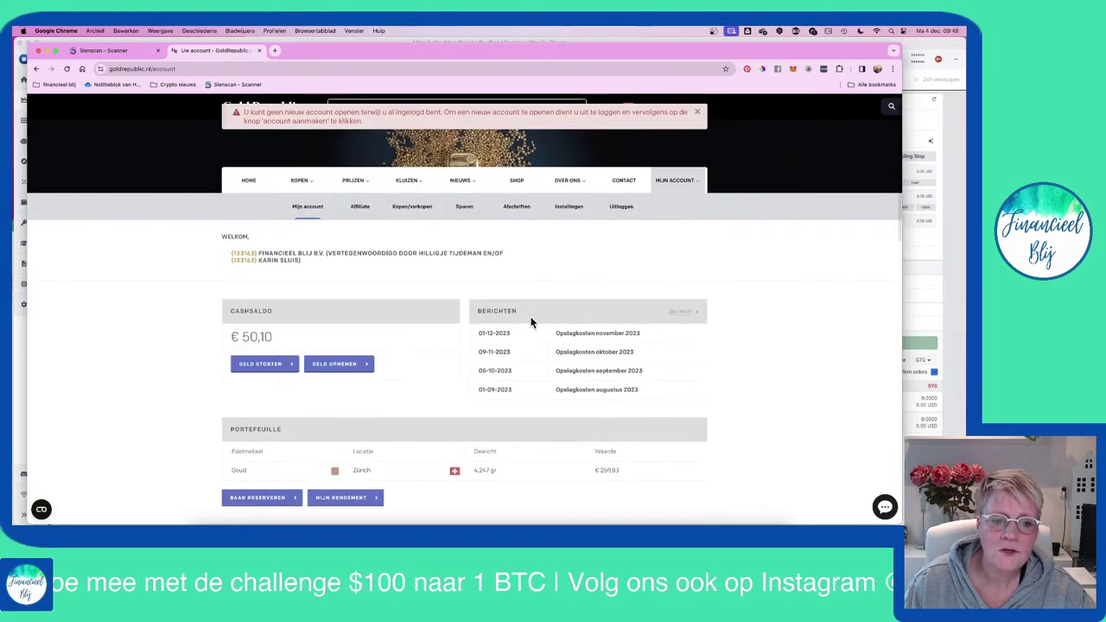
pyautogui.moveTo(298, 181)
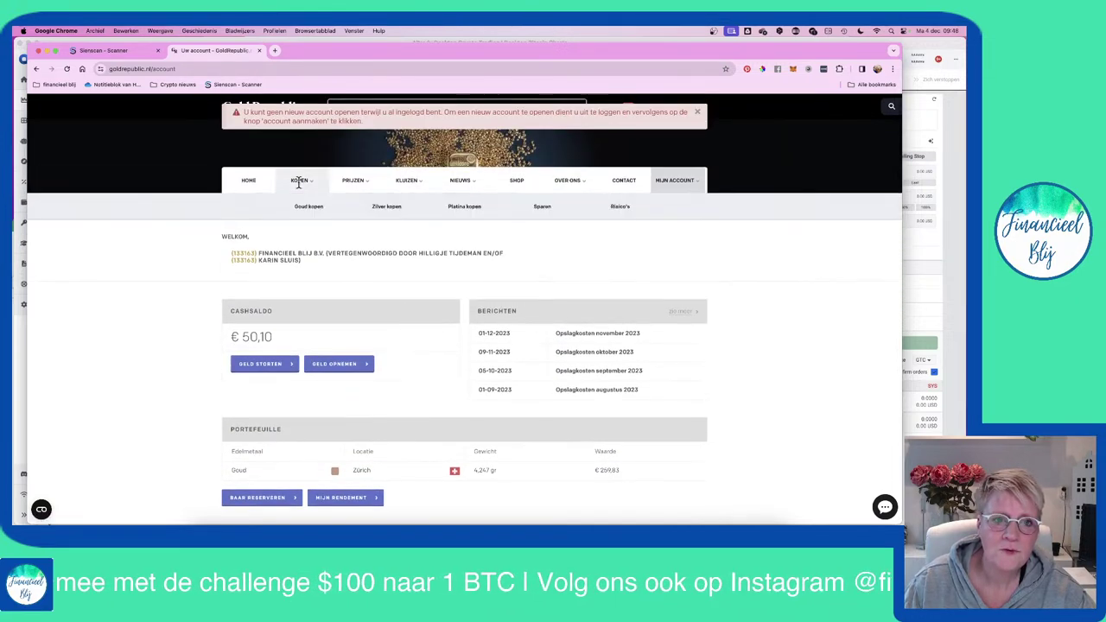
pyautogui.scroll(1, 445, 248)
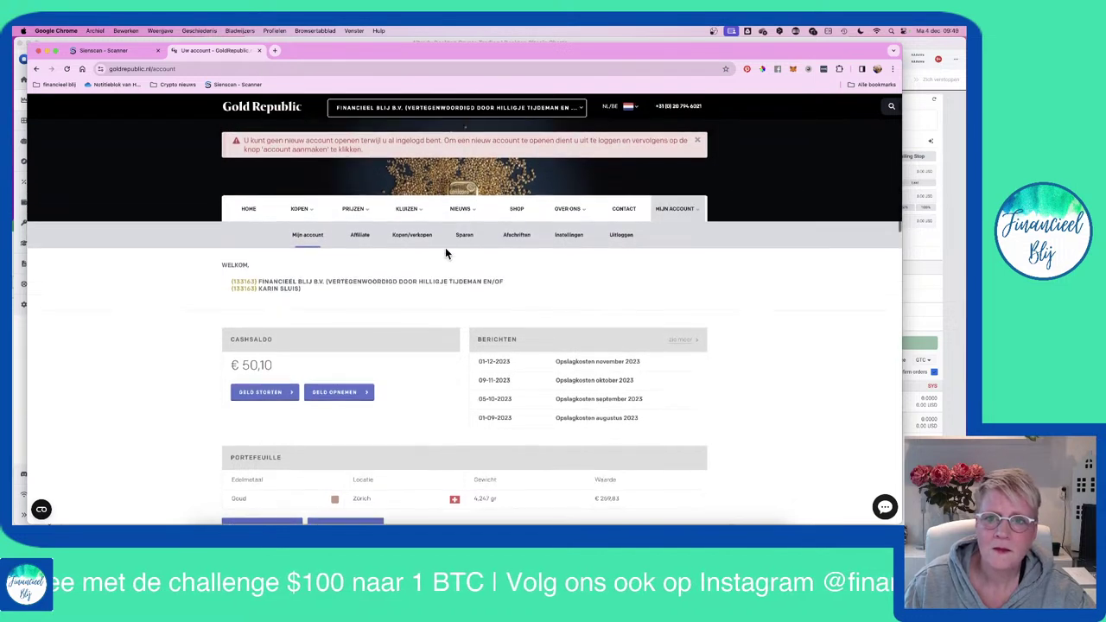
# Step: Return to the Goud kopen page and look through its information on buying physical gold
pyautogui.moveTo(307, 212)
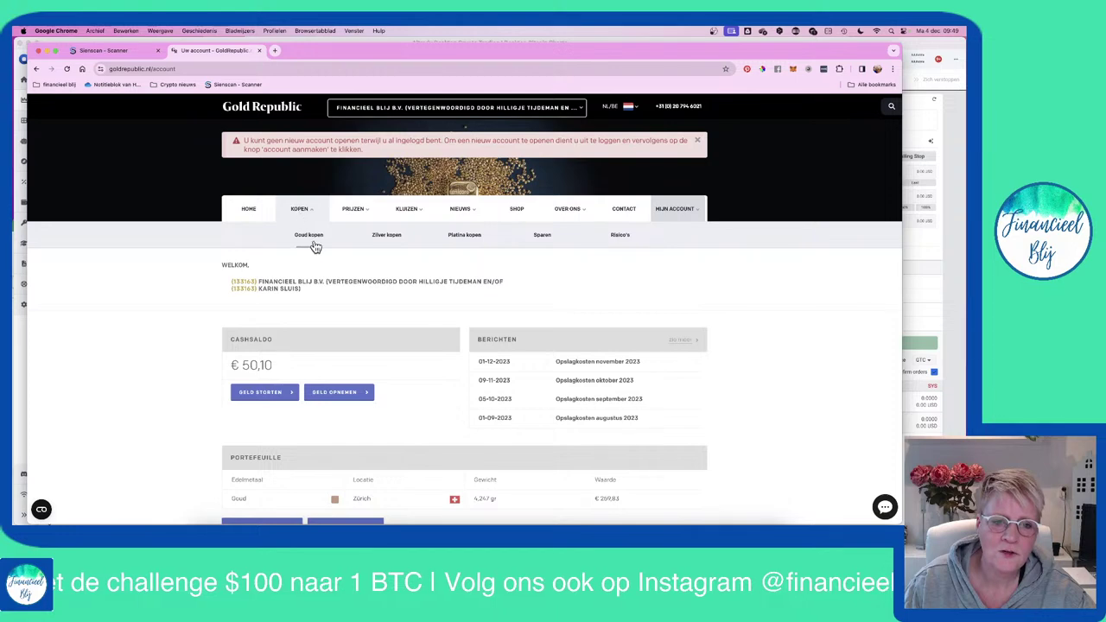
pyautogui.click(312, 239)
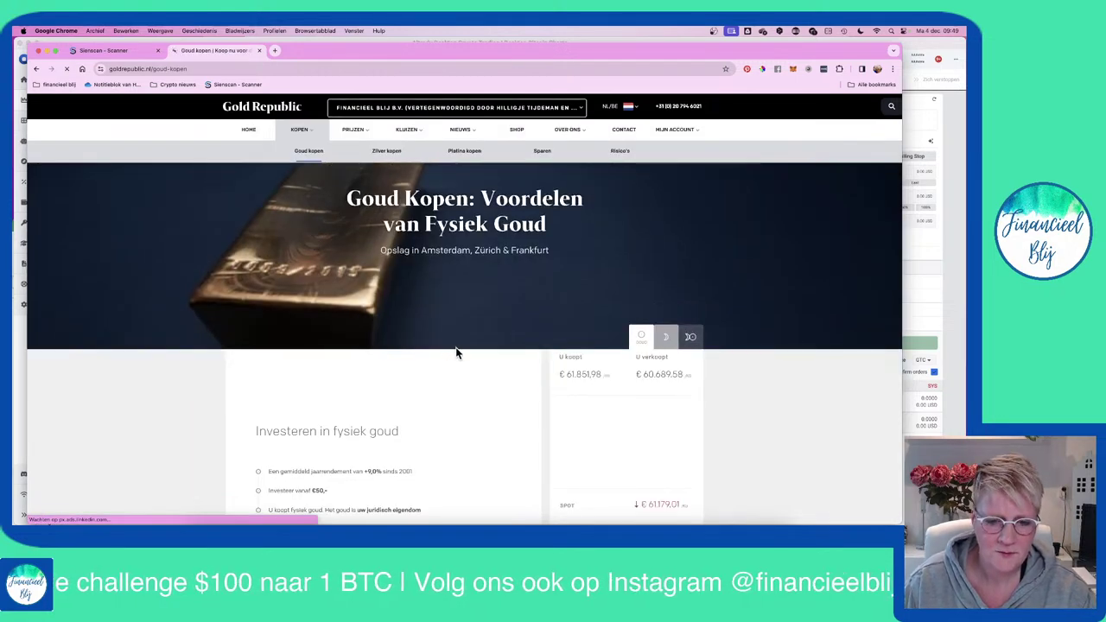
pyautogui.scroll(-5, 457, 353)
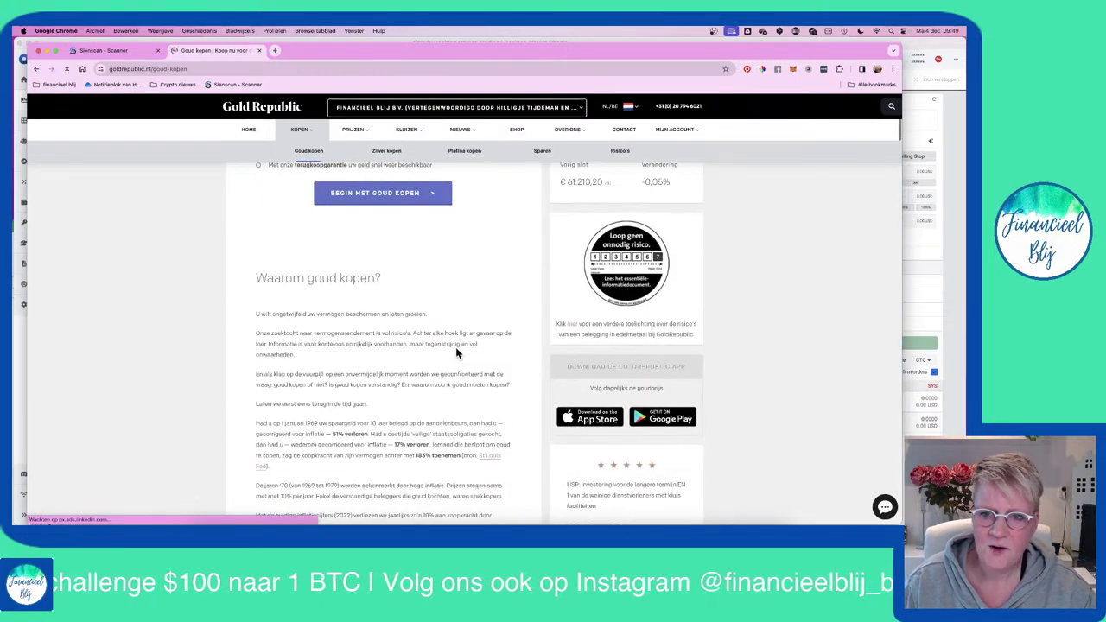
pyautogui.scroll(-3, 455, 346)
pyautogui.scroll(10, 455, 347)
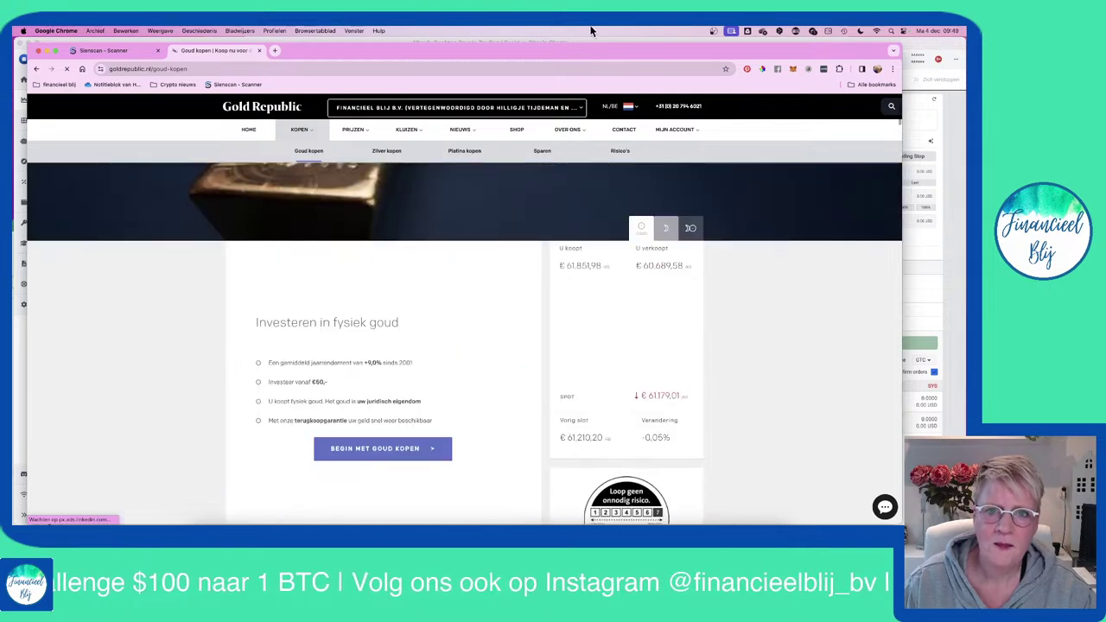
# Step: Reposition and widen the browser window showing the Order plaatsen form
pyautogui.doubleClick(548, 49)
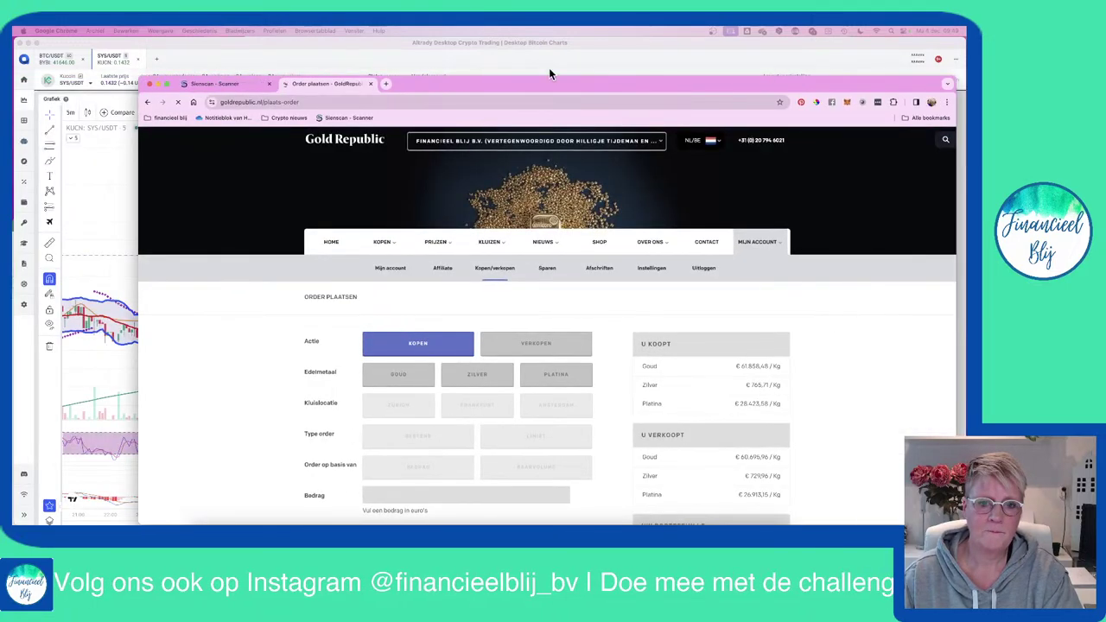
pyautogui.moveTo(549, 67); pyautogui.dragTo(435, 40)
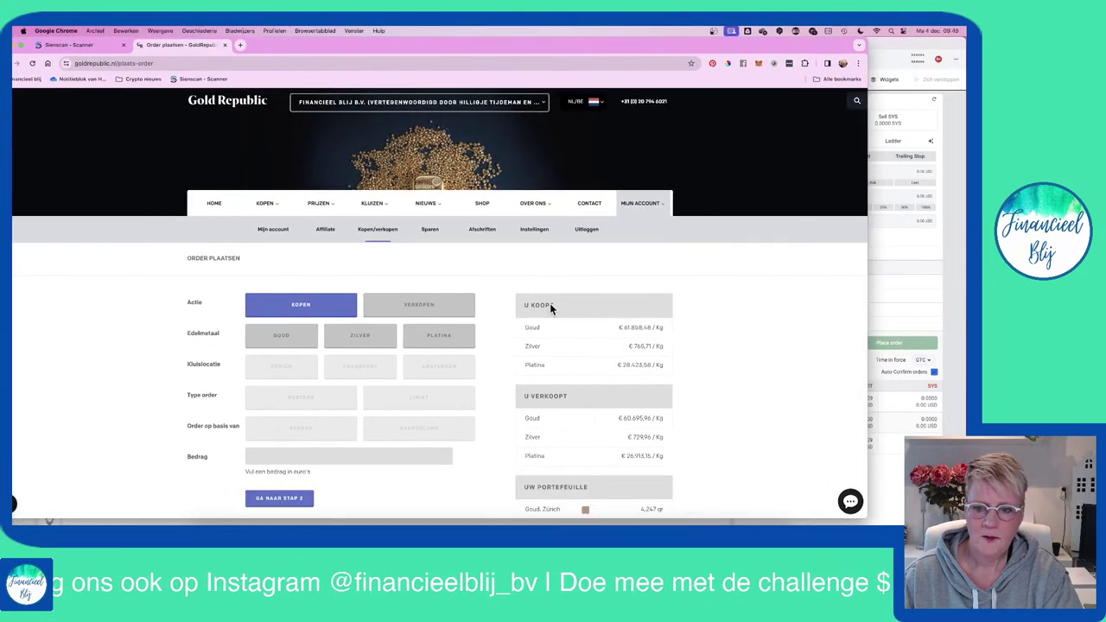
pyautogui.moveTo(866, 519); pyautogui.dragTo(937, 524)
# Step: Fill in a Bestens buy order for gold stored in Zürich, based on an amount of 50 euros, and continue to step 2
pyautogui.moveTo(298, 203)
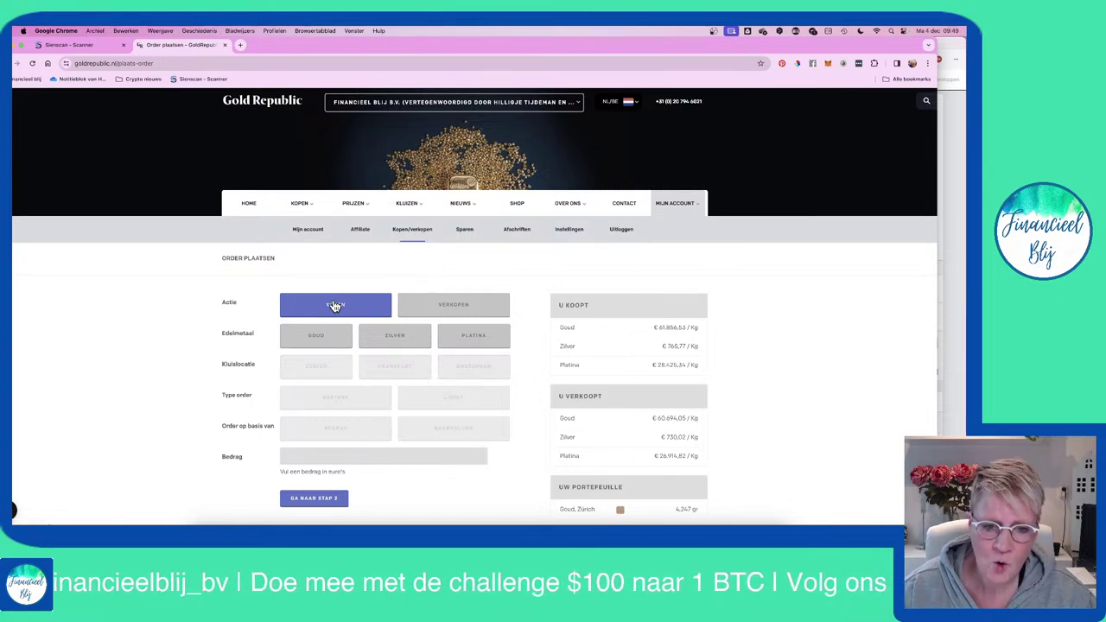
pyautogui.click(319, 345)
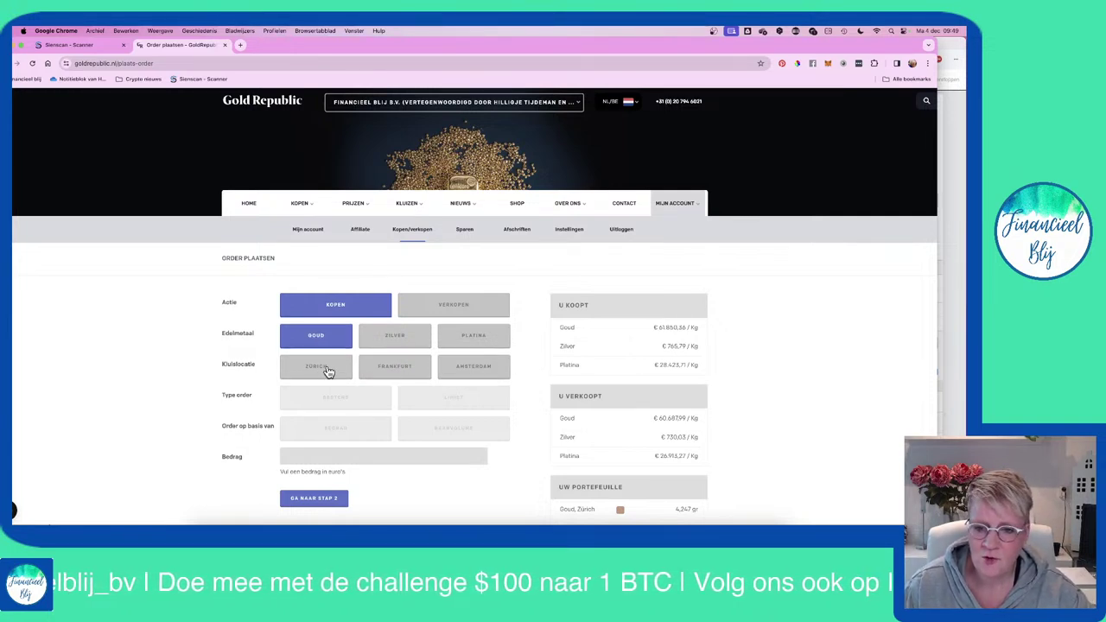
pyautogui.click(328, 371)
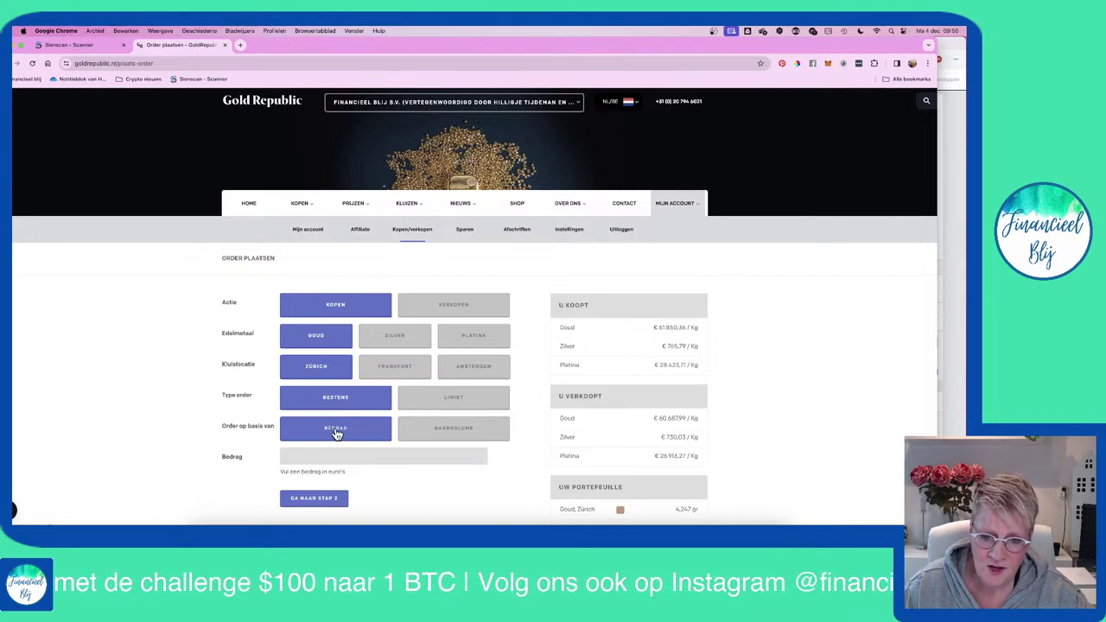
pyautogui.click(458, 433)
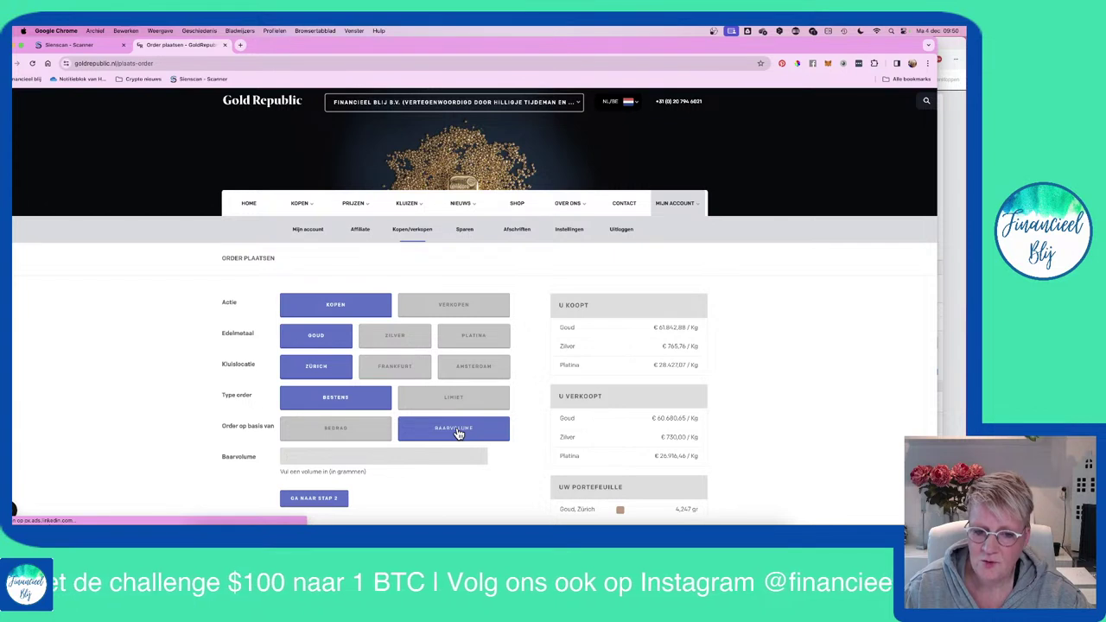
pyautogui.click(342, 434)
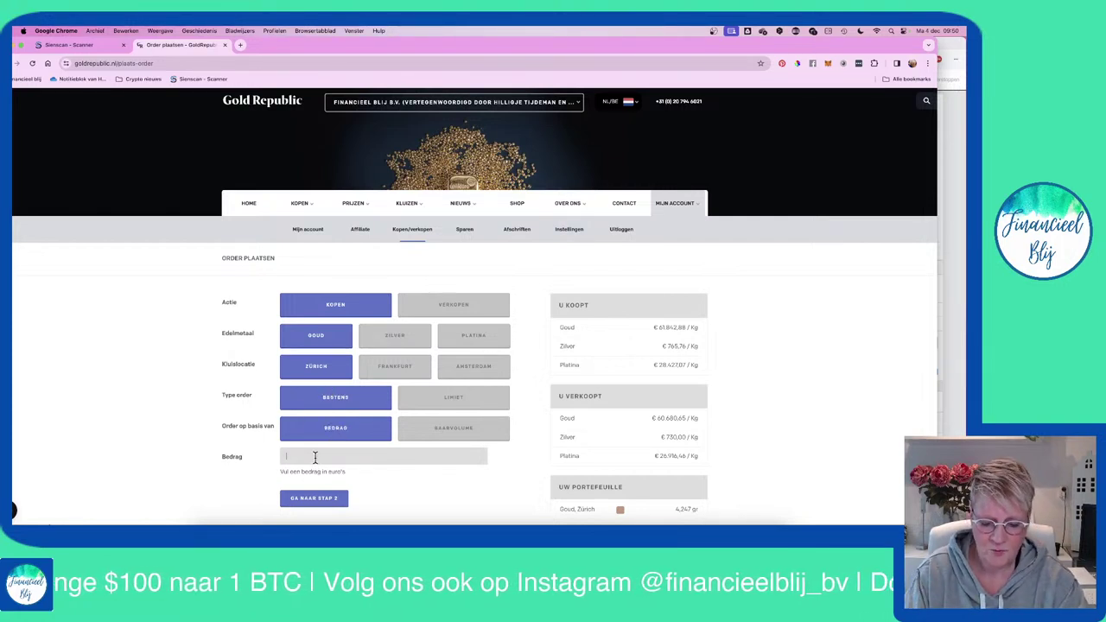
pyautogui.write('50')
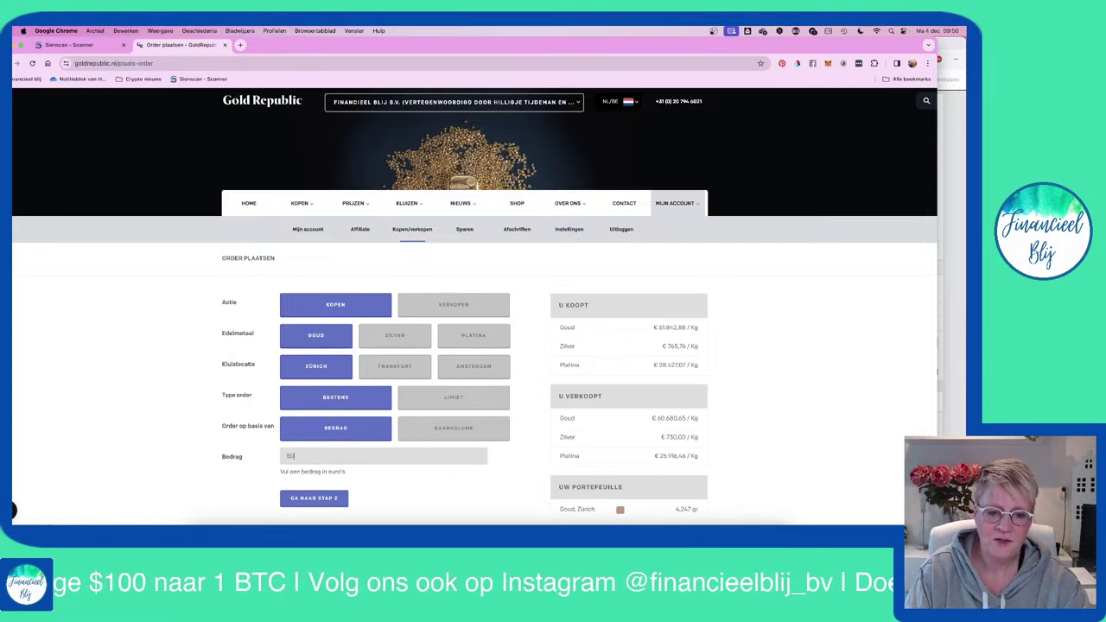
pyautogui.click(314, 499)
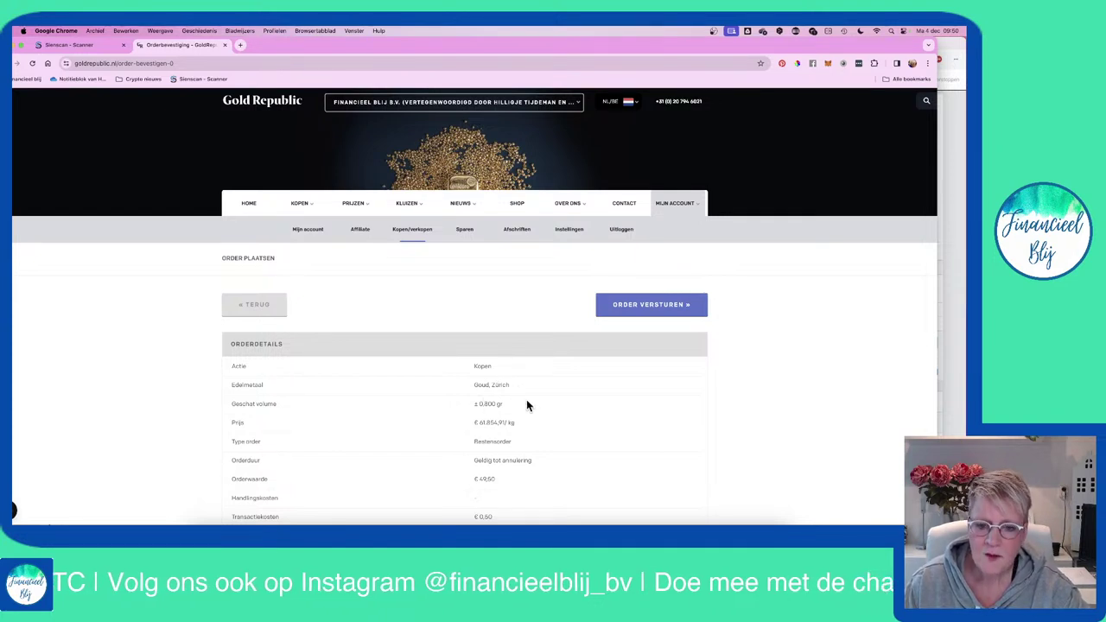
# Step: Review the order details, including estimated volume, price, transaction costs and contract total, before sending the order
pyautogui.scroll(-2, 526, 403)
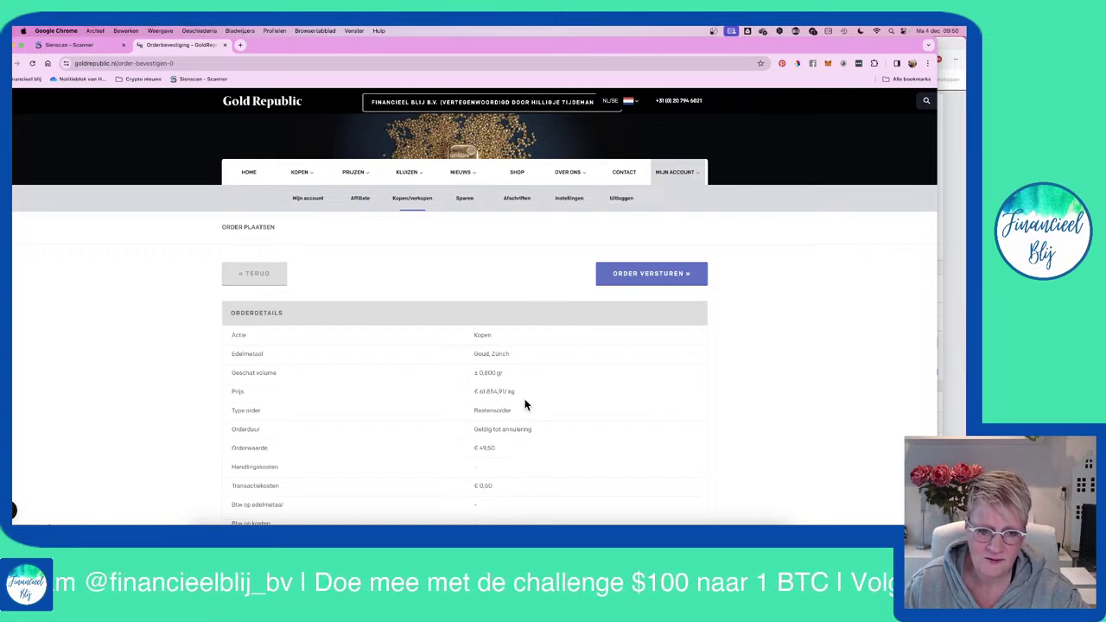
pyautogui.scroll(-1, 542, 421)
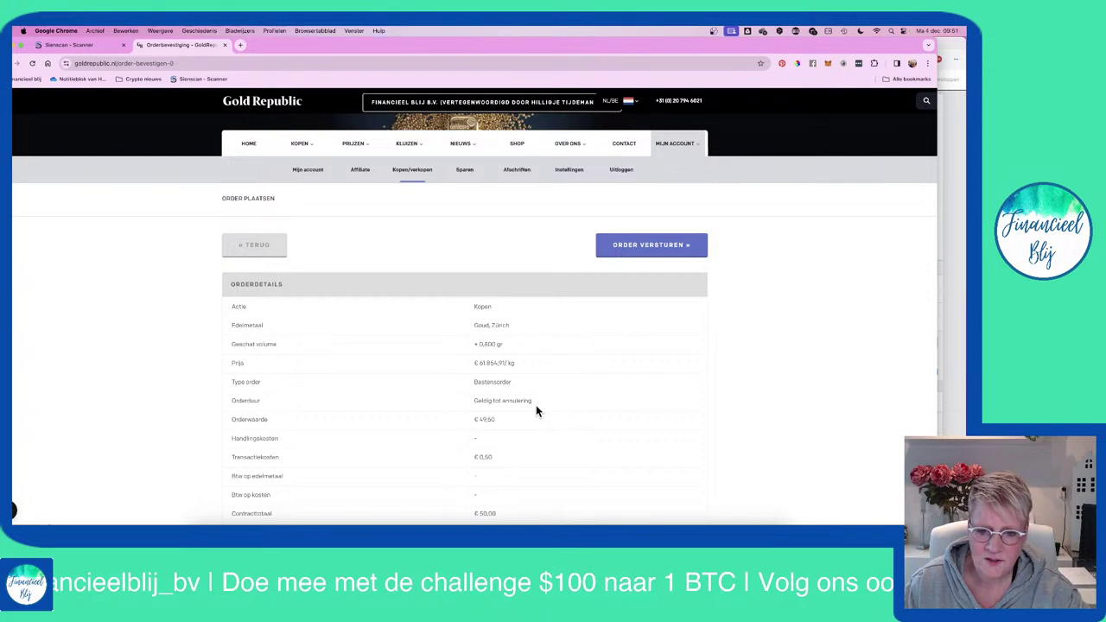
pyautogui.scroll(-1, 535, 410)
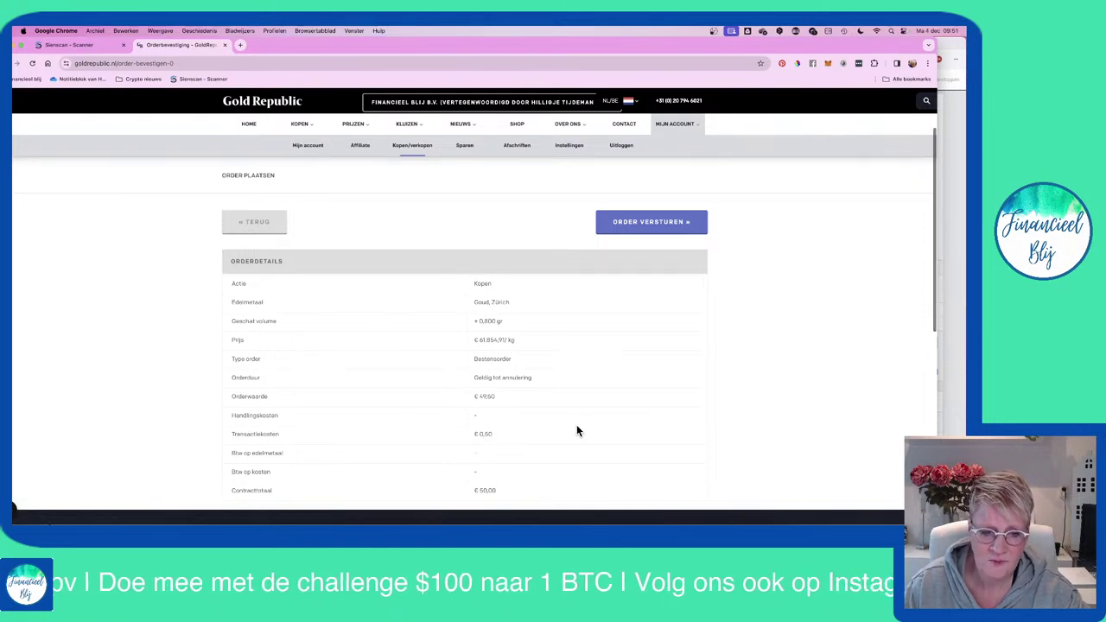
pyautogui.scroll(-3, 576, 424)
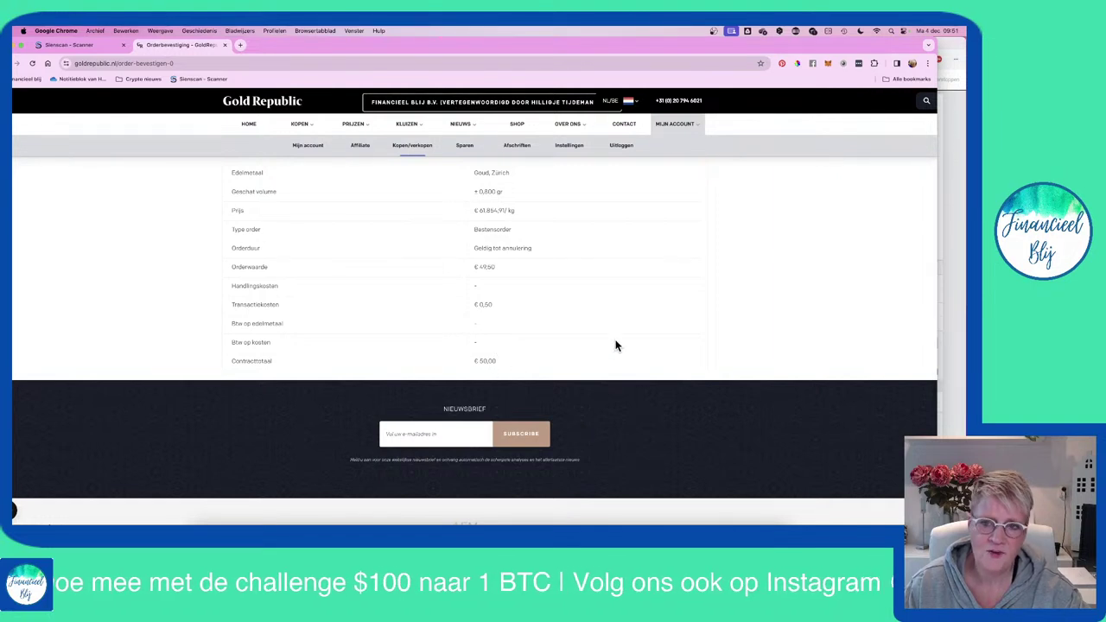
pyautogui.scroll(5, 615, 342)
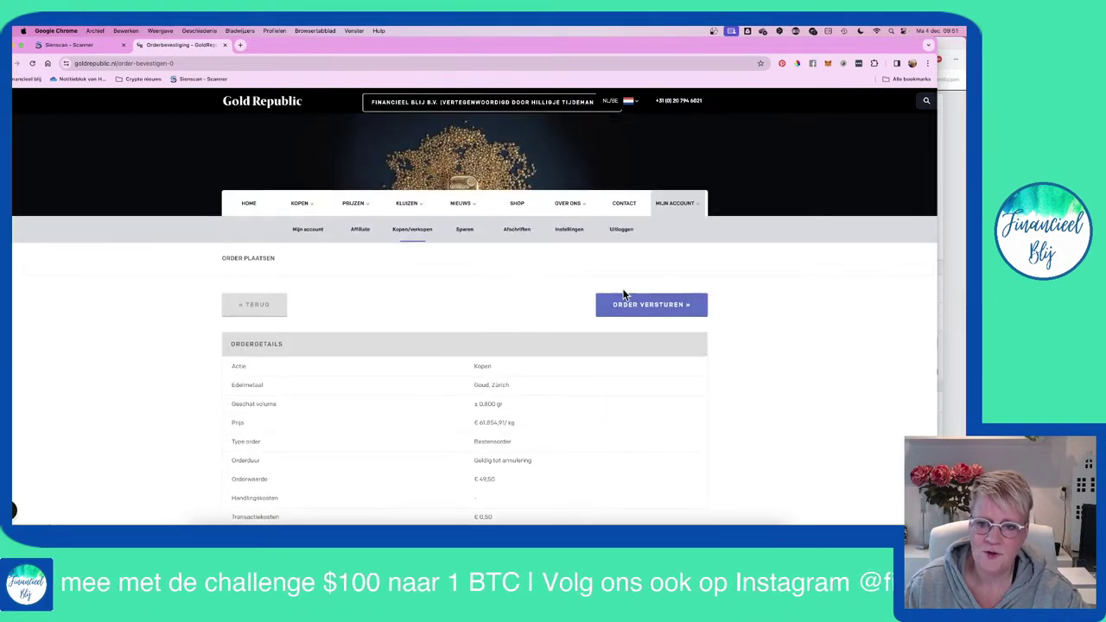
# Step: Send the 50 euro gold order and check the details on the order confirmation
pyautogui.click(658, 305)
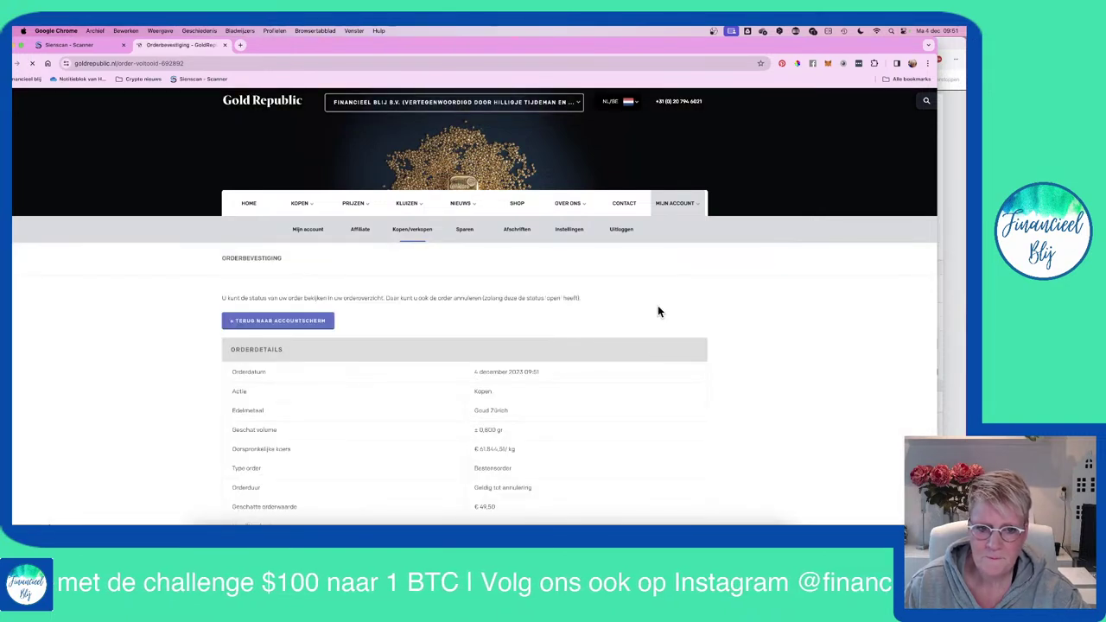
pyautogui.scroll(-2, 477, 298)
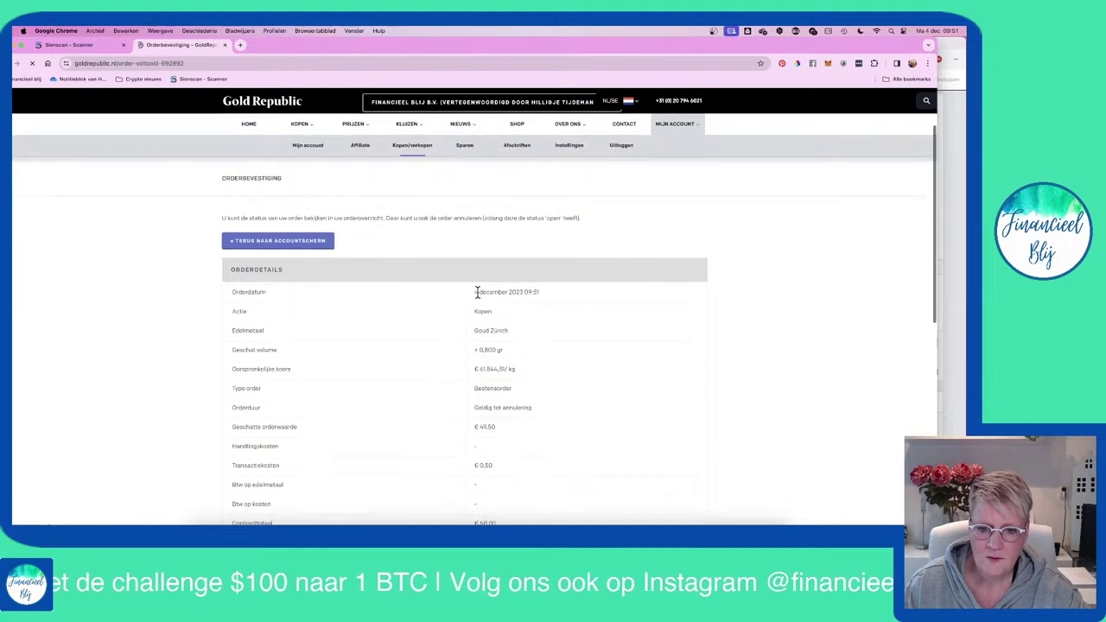
pyautogui.scroll(-4, 477, 291)
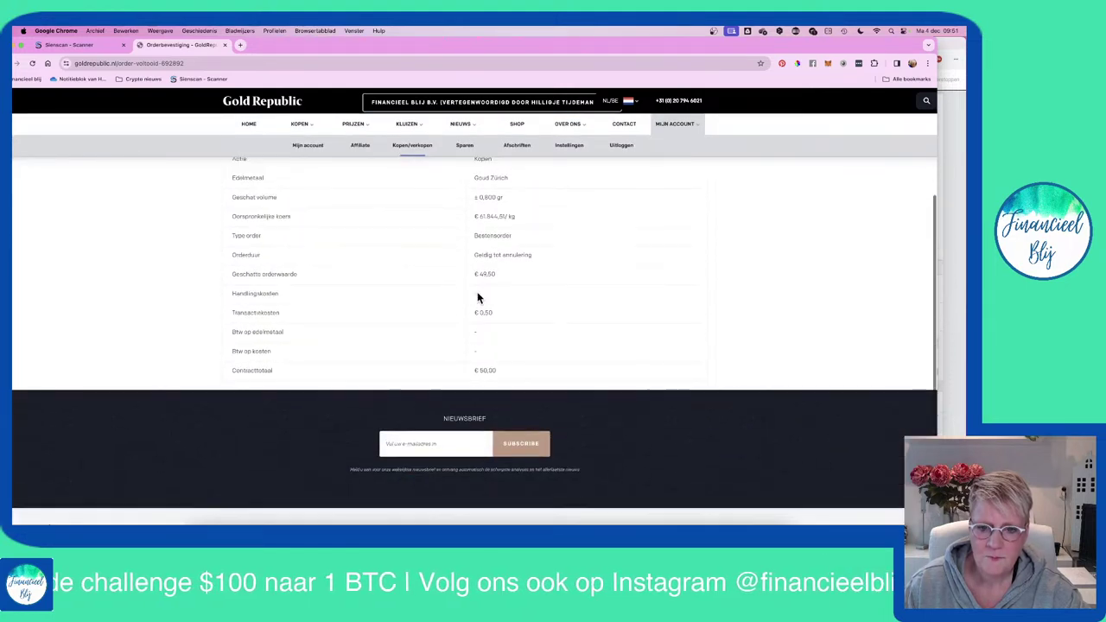
pyautogui.scroll(6, 477, 291)
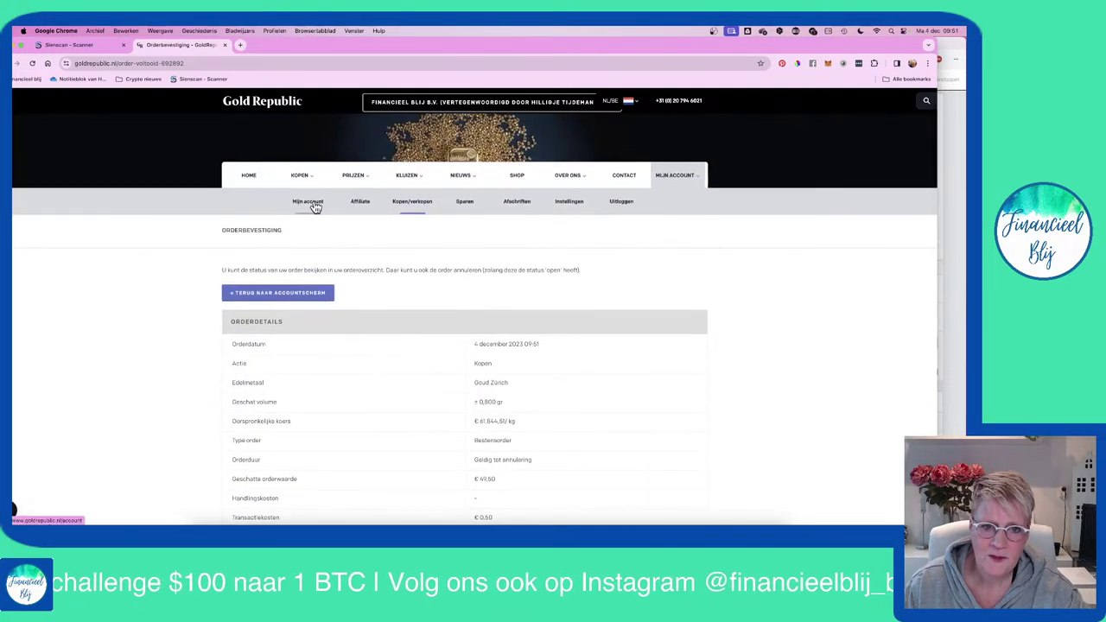
# Step: Open the account overview and review the cash balance, portfolio, metal in transport, bar allocations and order overview
pyautogui.click(317, 208)
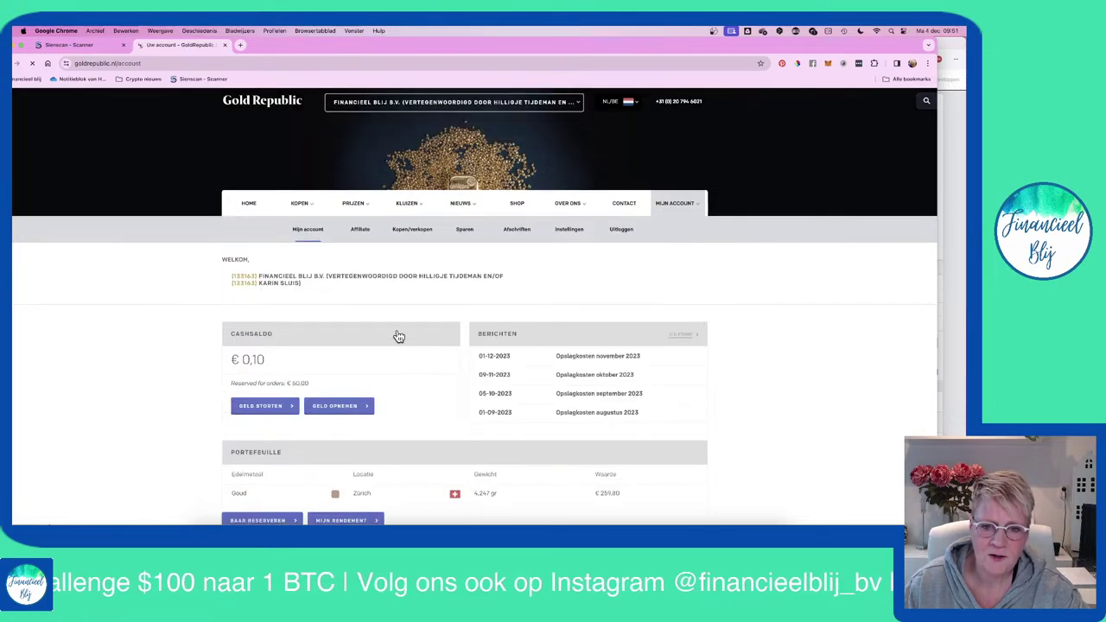
pyautogui.scroll(-2, 553, 376)
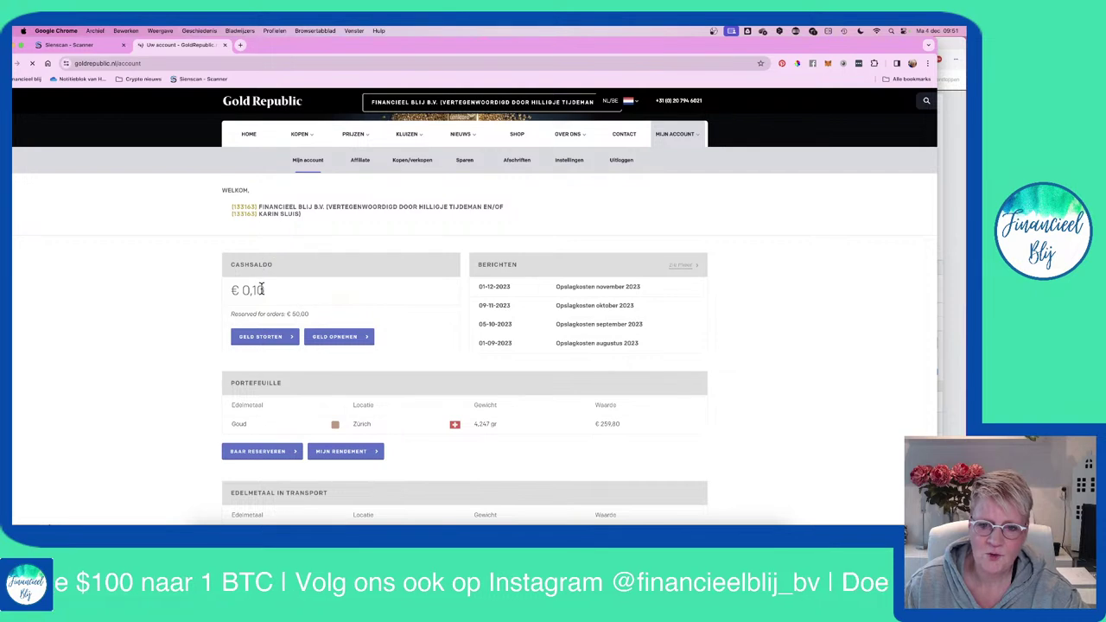
pyautogui.scroll(-5, 383, 287)
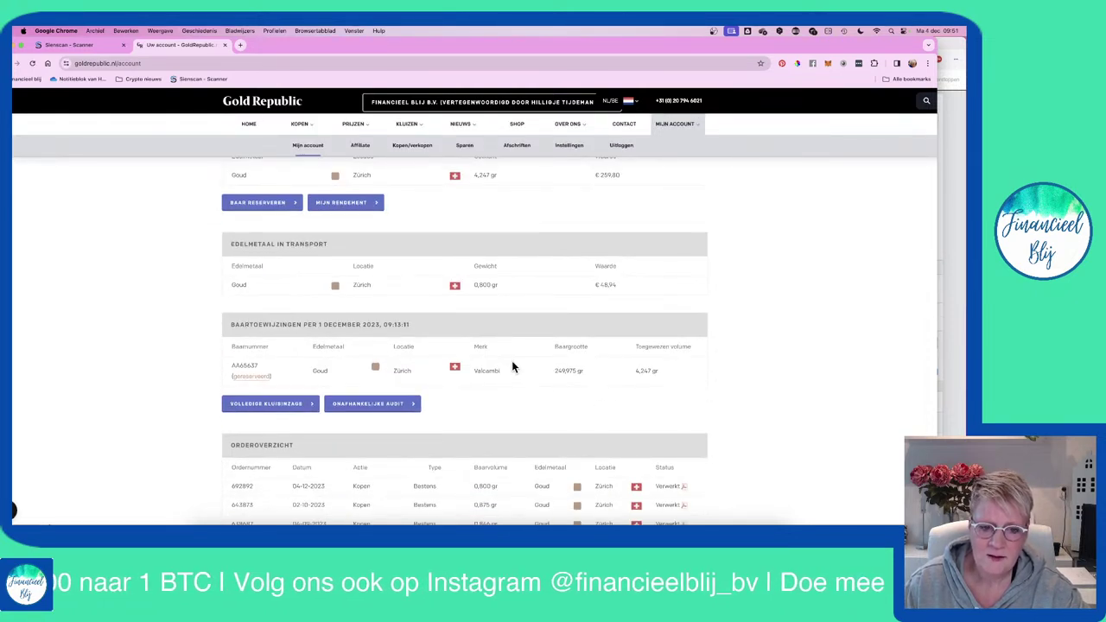
pyautogui.scroll(-1, 513, 363)
pyautogui.scroll(-3, 514, 363)
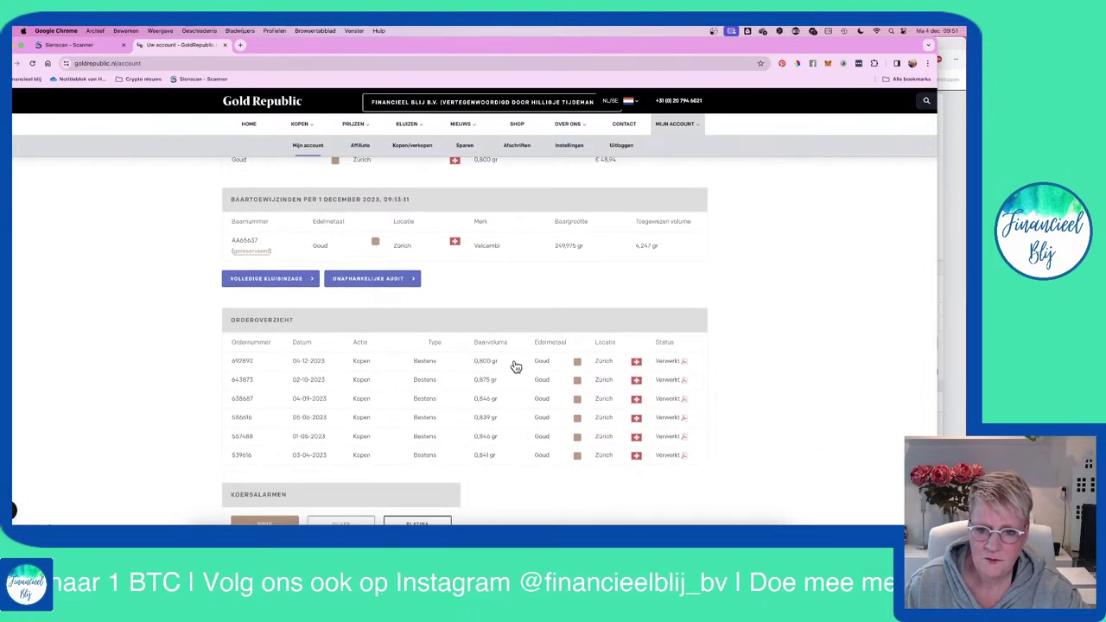
pyautogui.scroll(3, 514, 366)
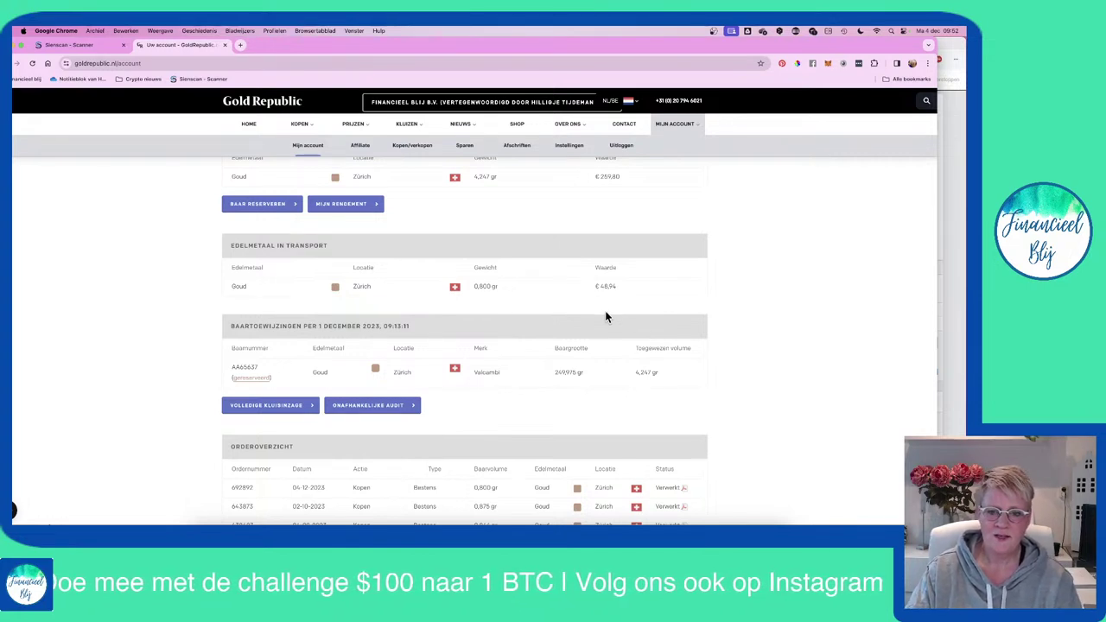
pyautogui.scroll(-1, 554, 402)
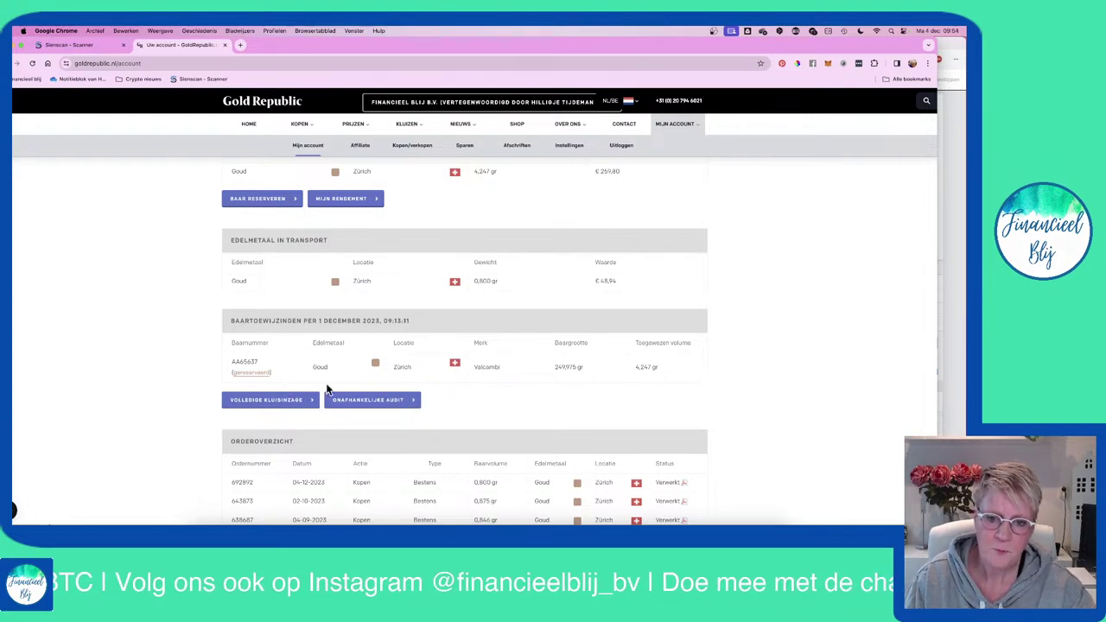
pyautogui.scroll(-1, 534, 365)
pyautogui.scroll(-3, 535, 366)
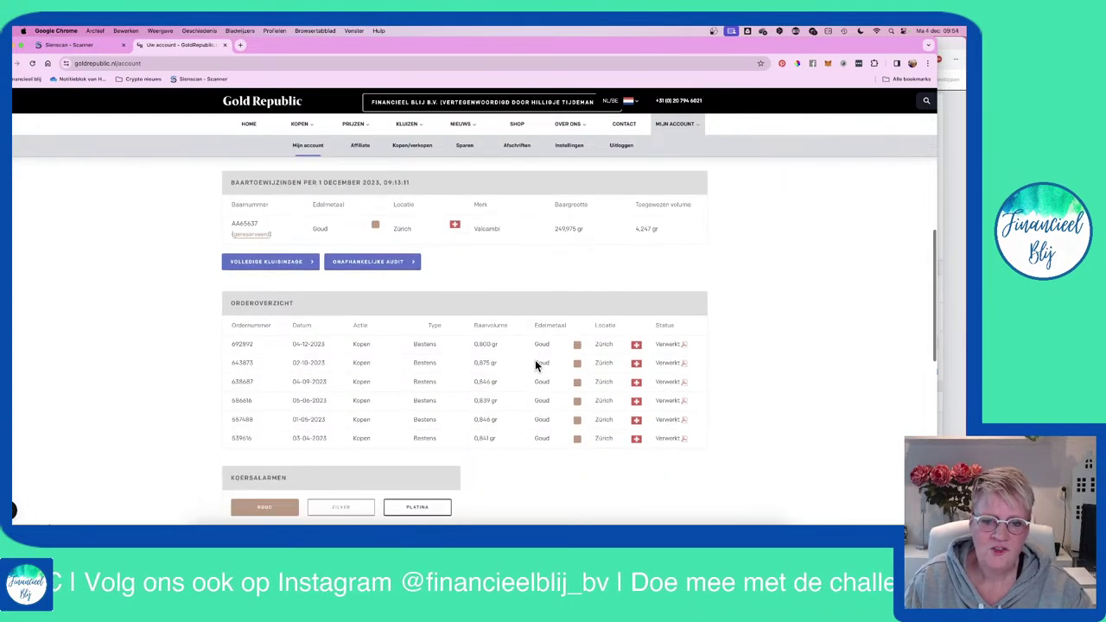
pyautogui.scroll(4, 535, 365)
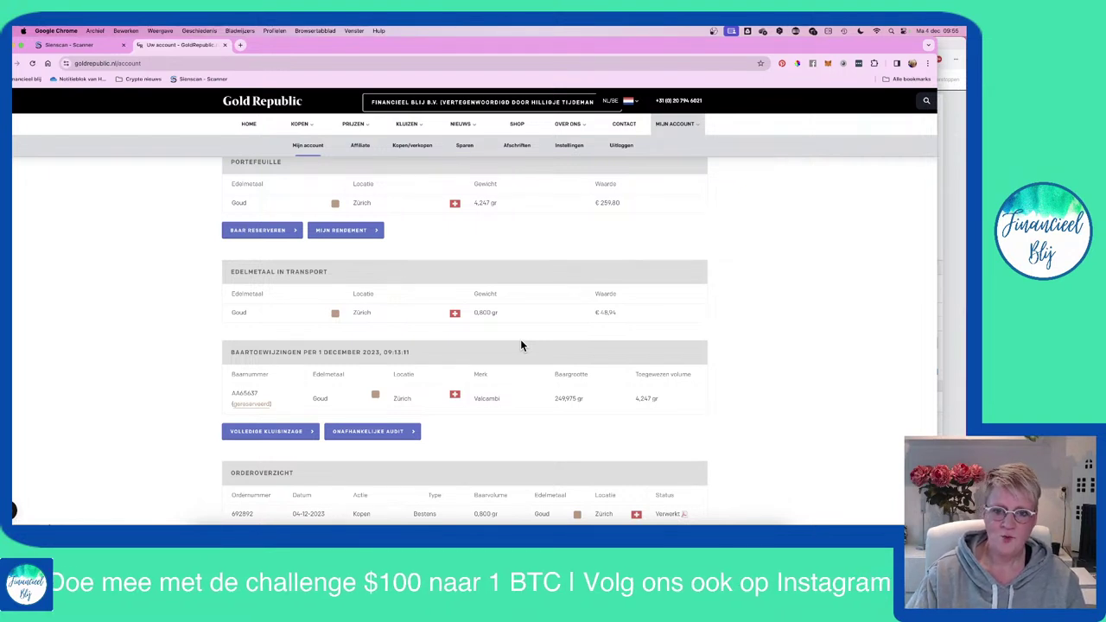
pyautogui.scroll(4, 509, 291)
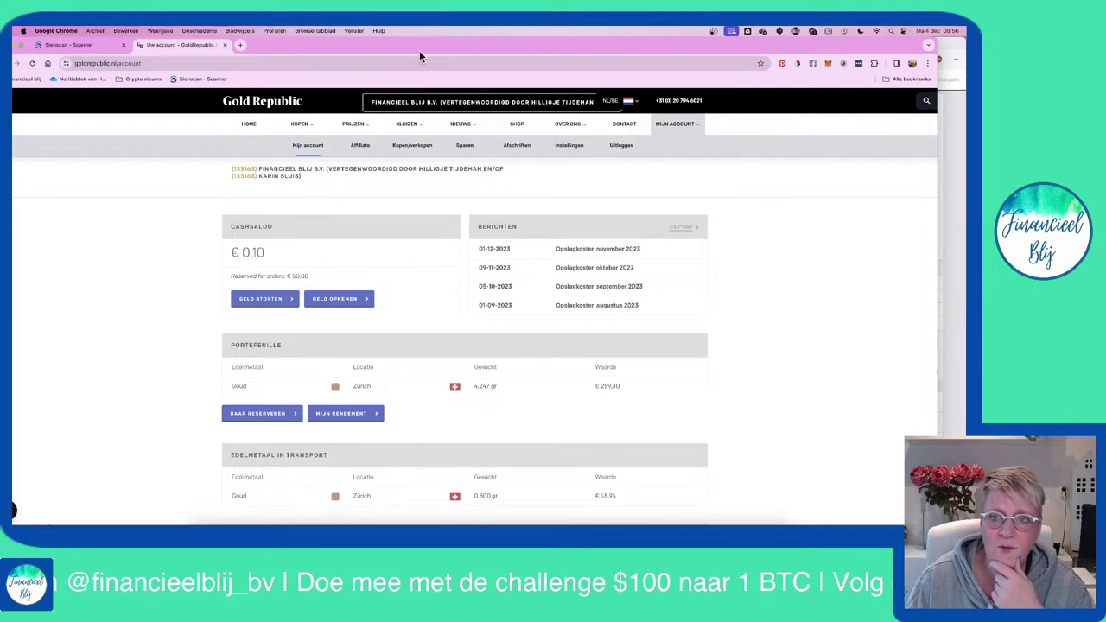
# Step: Switch to Altrady, bring the Sienscan scanner window over the SYS/USDT chart to view its results, and move it away again
pyautogui.hotkey('ctrl', 'Right')
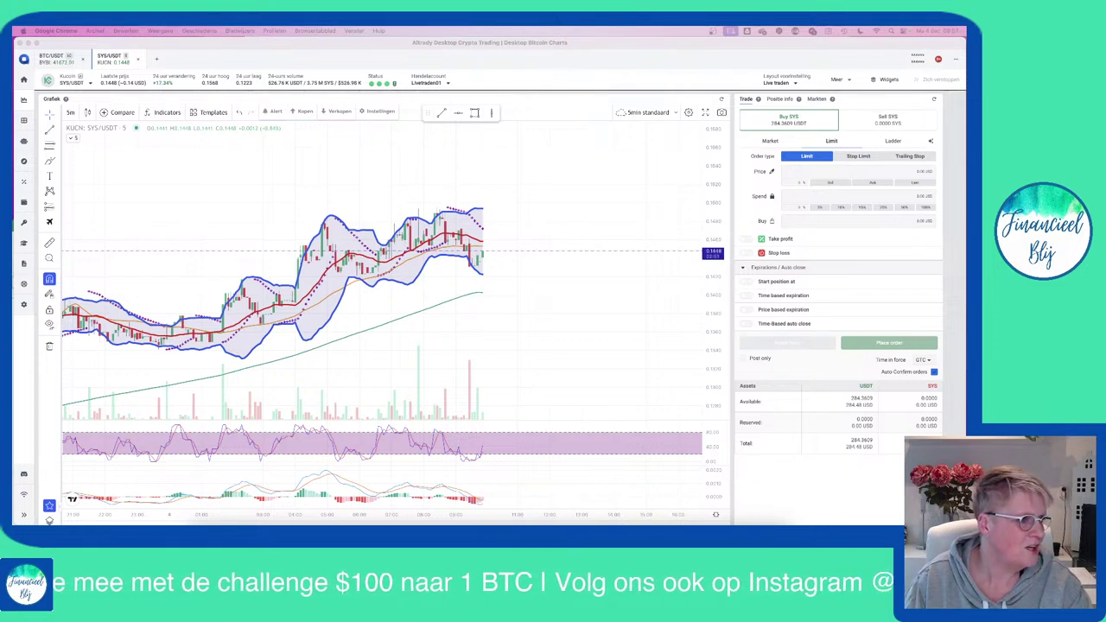
pyautogui.moveTo(12, 135); pyautogui.dragTo(492, 65)
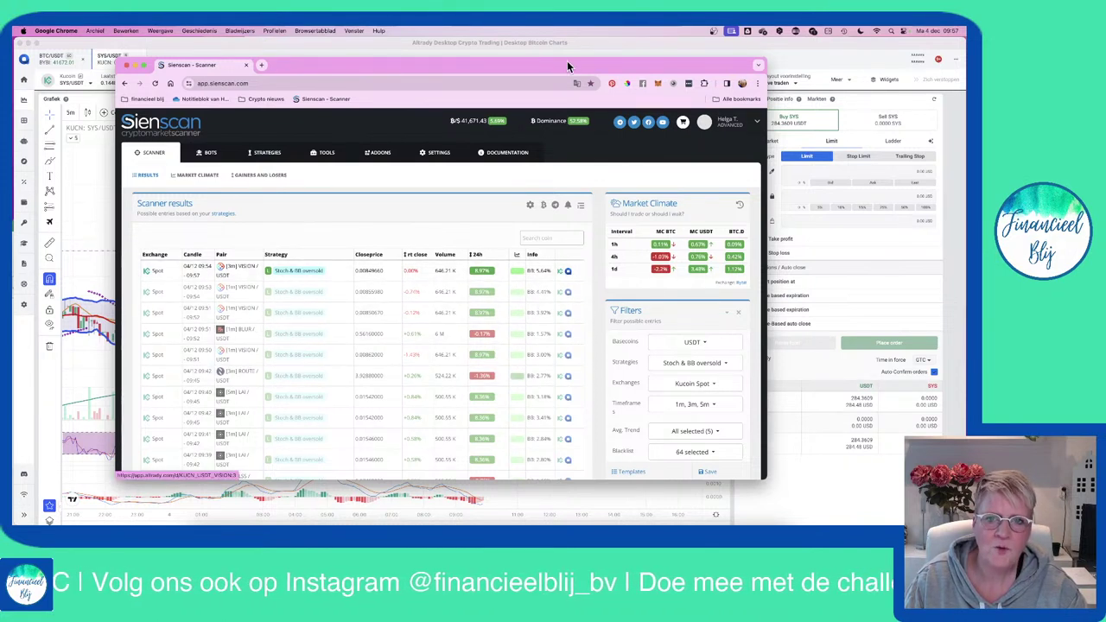
pyautogui.moveTo(565, 62); pyautogui.dragTo(2, 64)
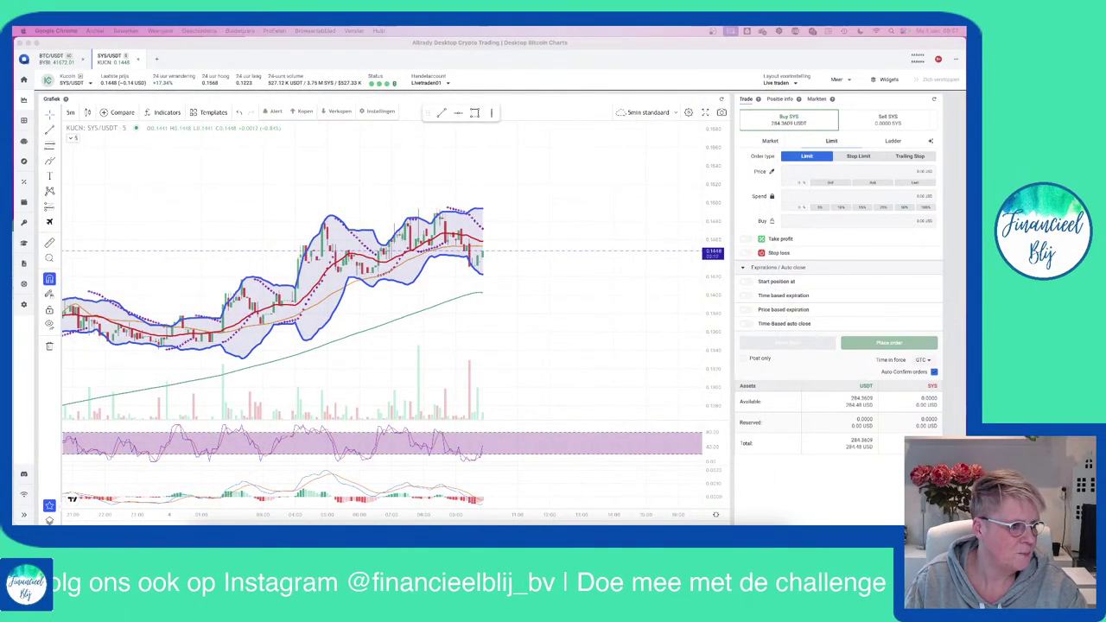
pyautogui.moveTo(48, 286)
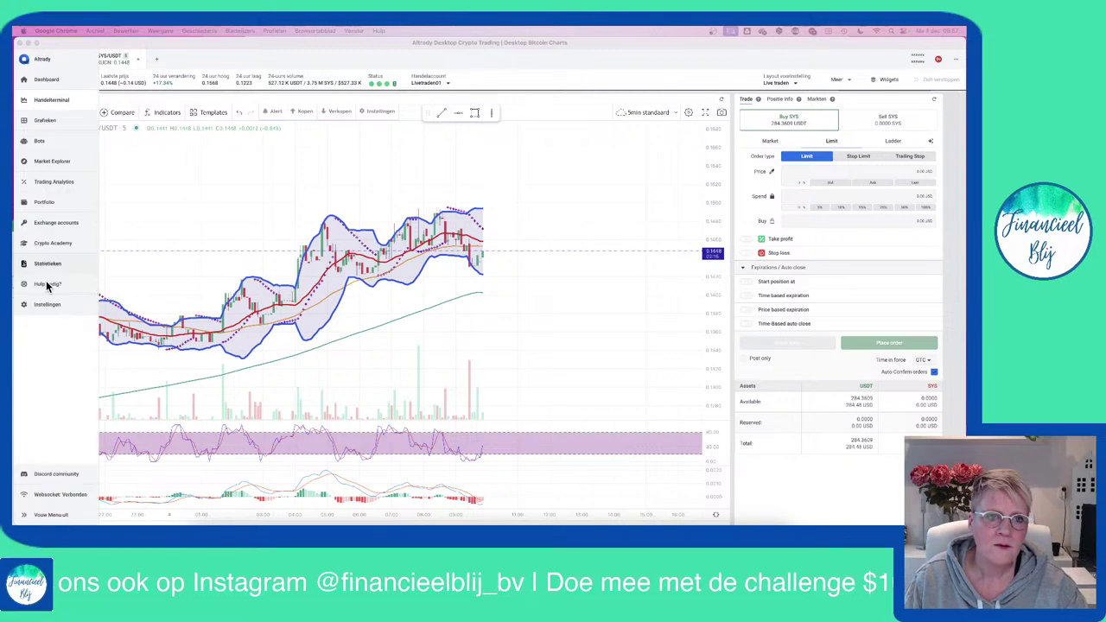